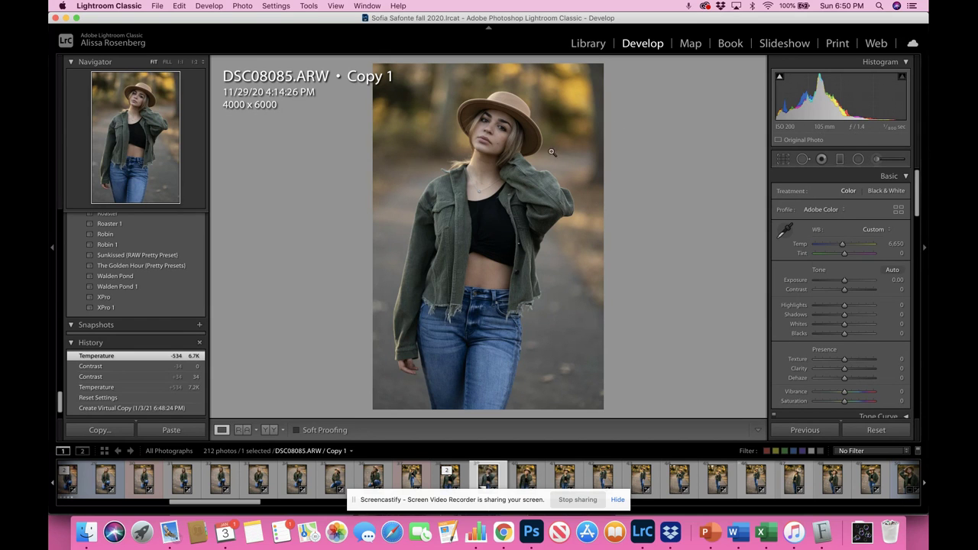
- Examine the subject's skin, eyes and facial blemishes in the portrait at different magnifications
left_click(493, 127)
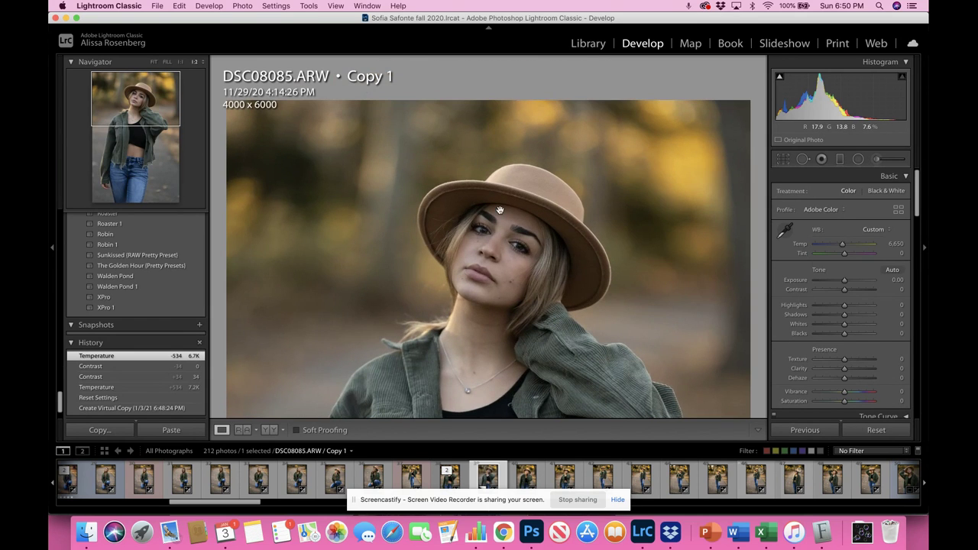
key("super+equal")
key("super+equal")
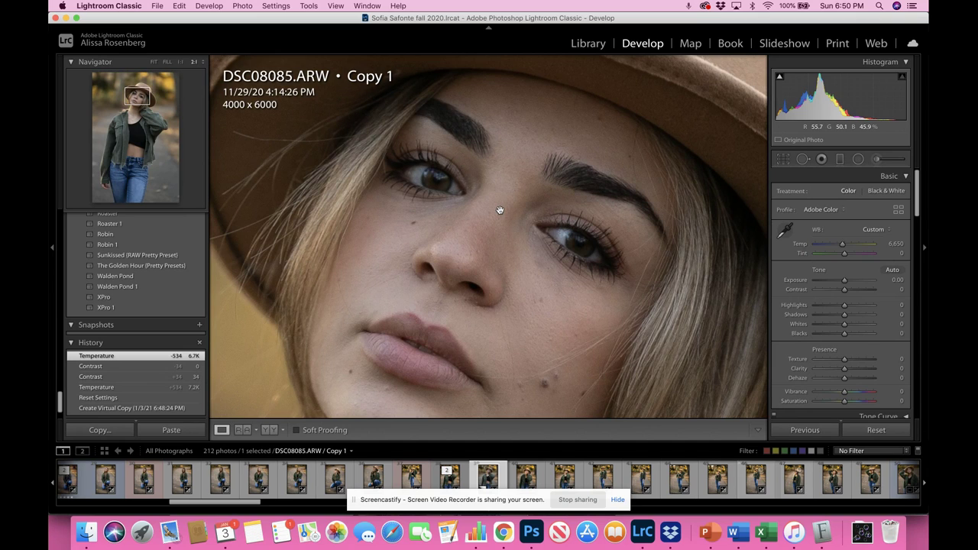
scroll(582, 296, "down", 3)
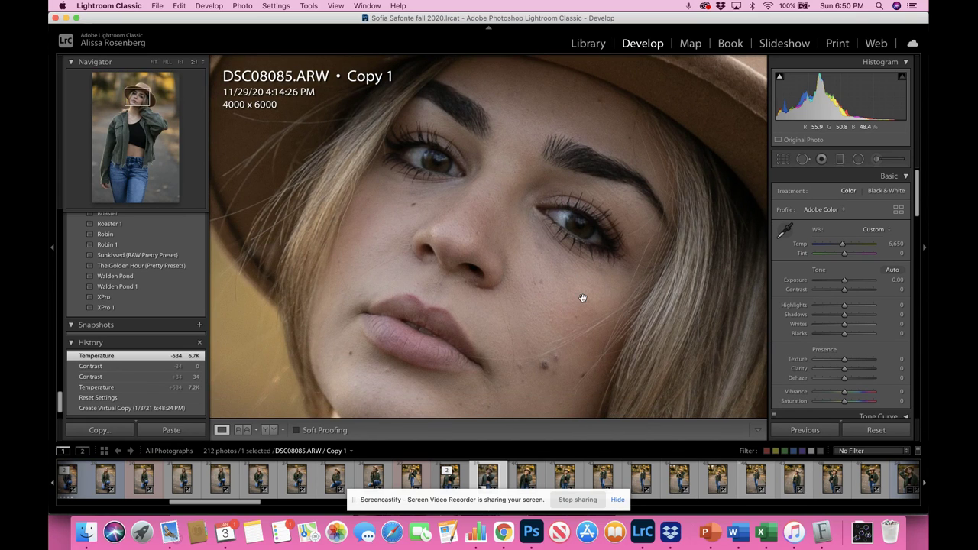
key("super+minus")
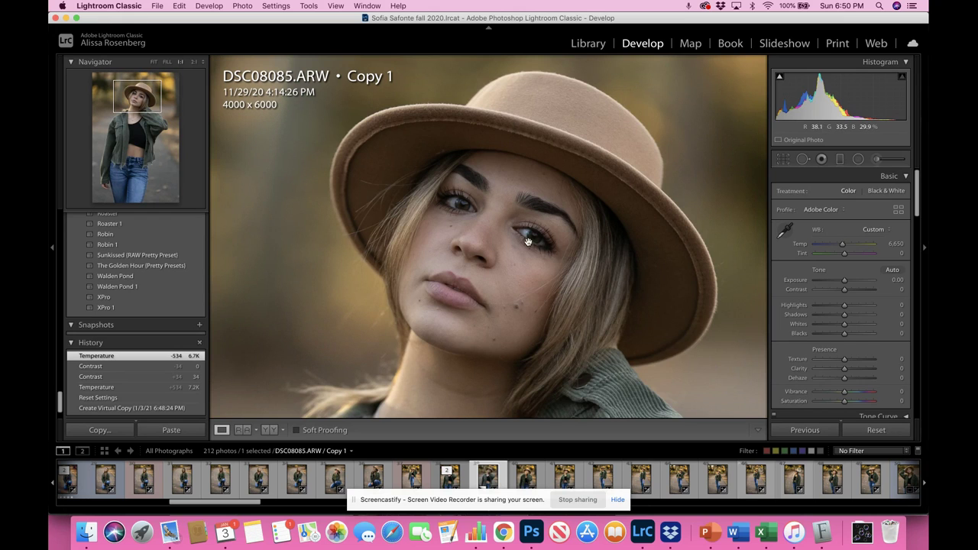
key("super+equal")
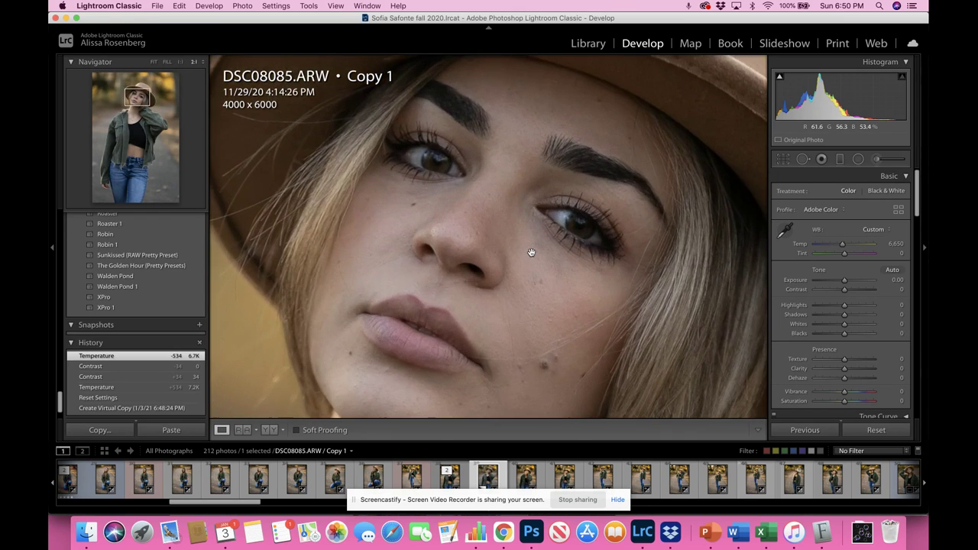
key("super+minus")
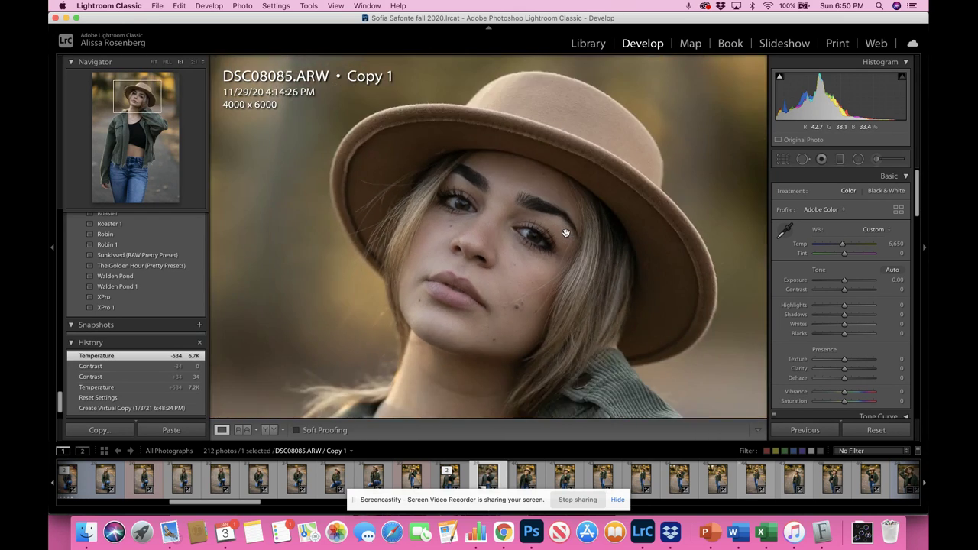
key("super+equal")
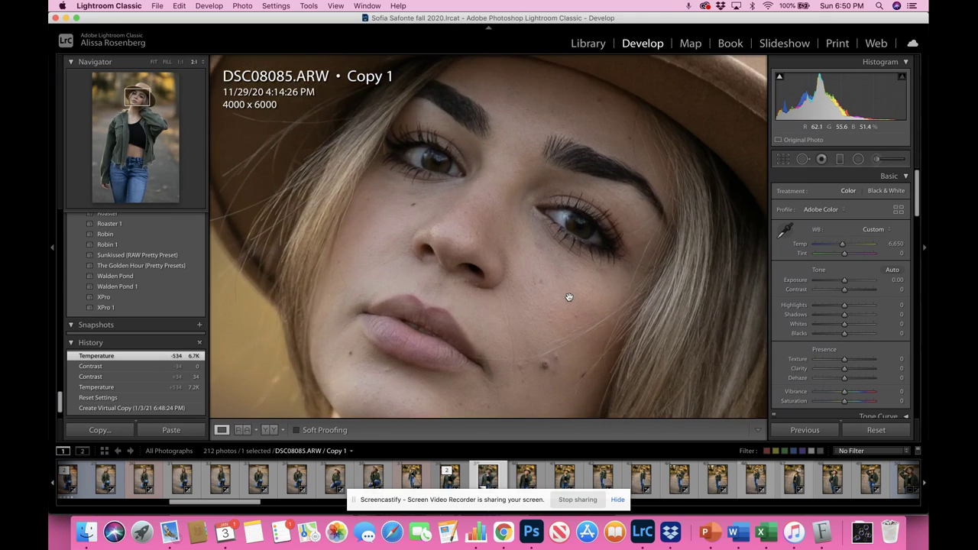
key("super+minus")
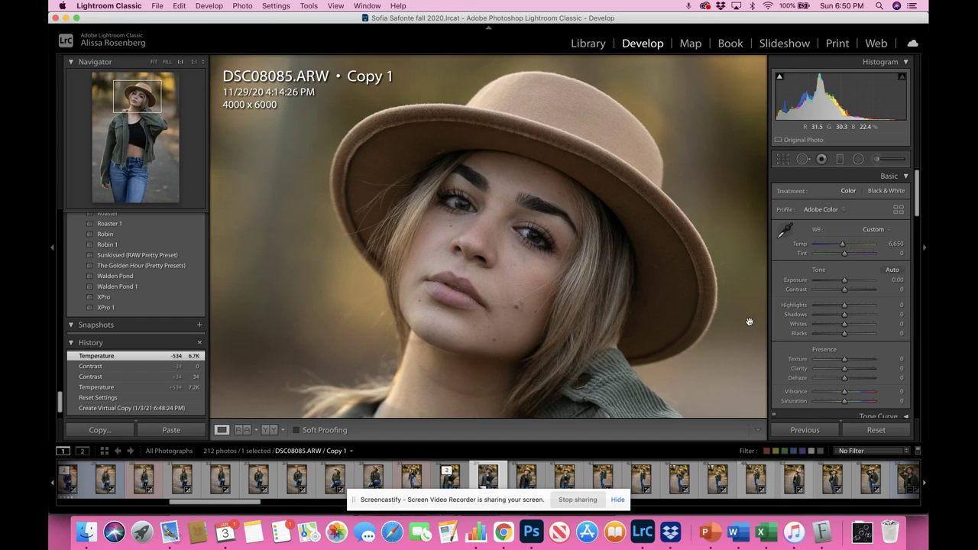
- Turn on Remove Chromatic Aberration and Enable Profile Corrections for the portrait's lens corrections
scroll(837, 357, "down", 5)
scroll(837, 357, "down", 10)
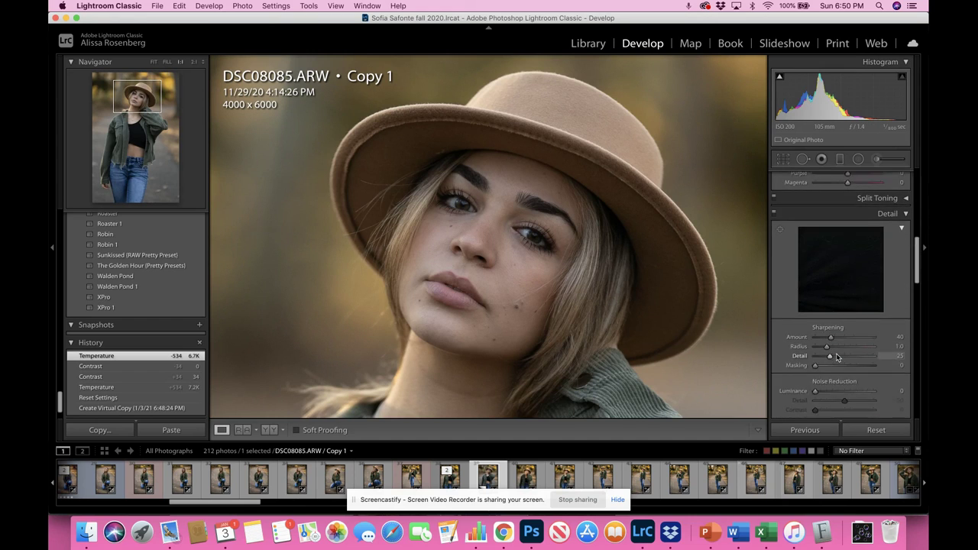
scroll(837, 357, "down", 2)
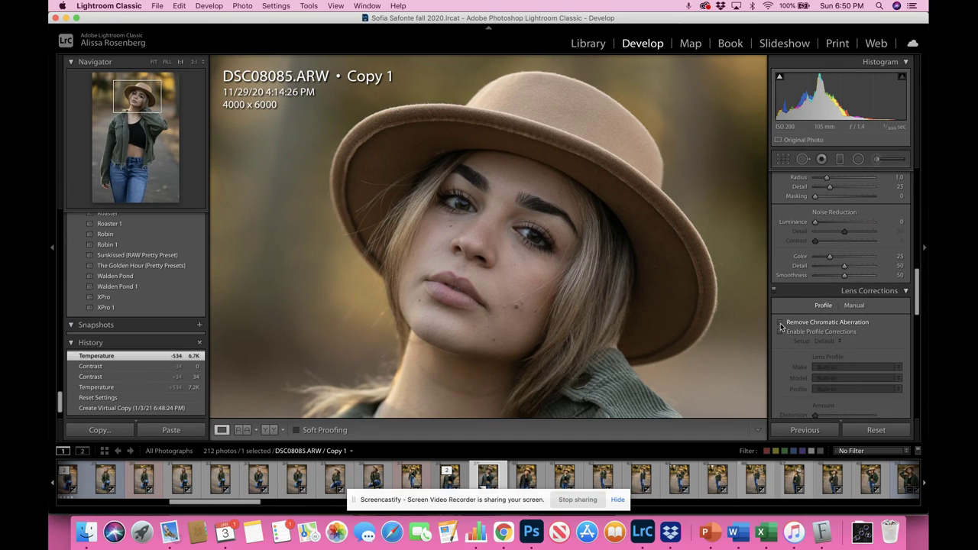
left_click(780, 322)
left_click(781, 332)
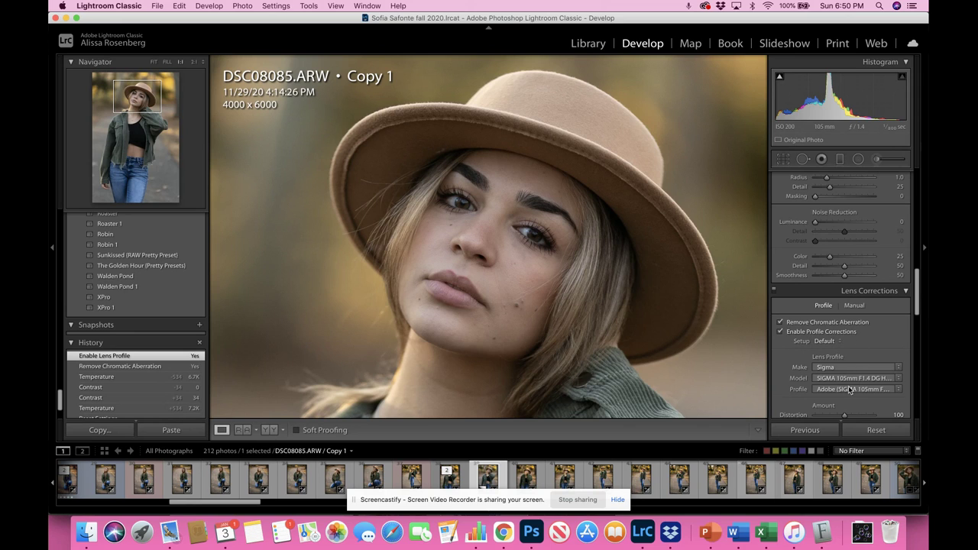
- Set the noise reduction Luminance to 20 and the sharpening Amount to 48
left_click(588, 269)
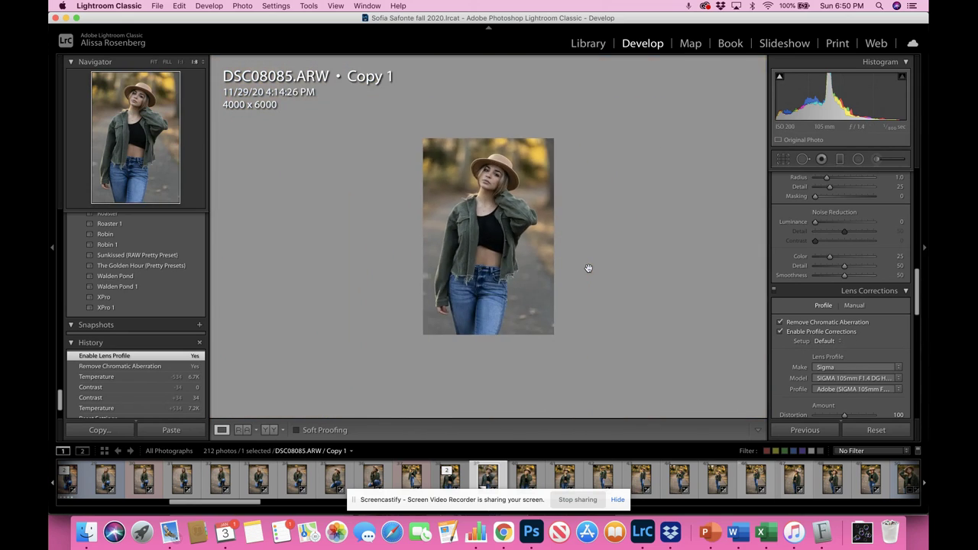
left_click(589, 268)
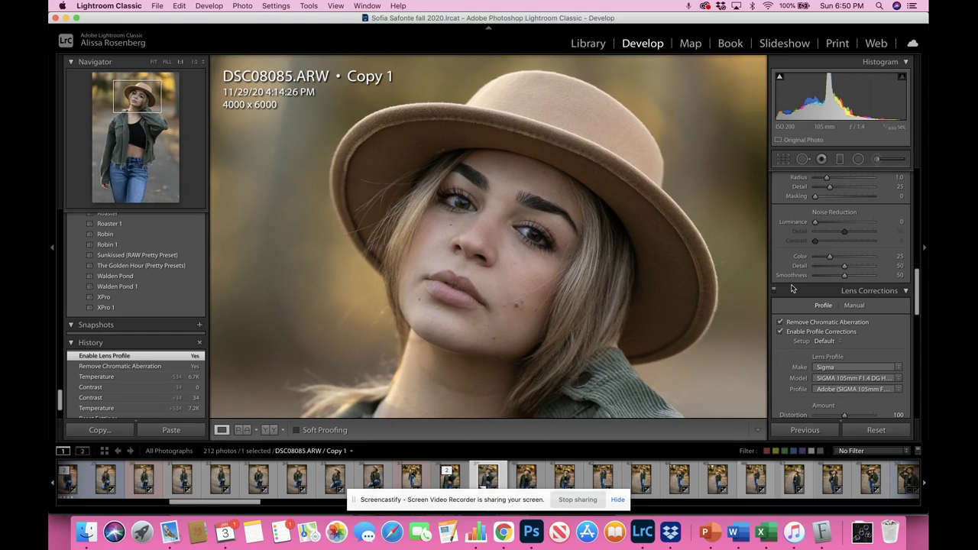
scroll(801, 290, "up", 2)
left_click_drag(815, 256, 827, 258)
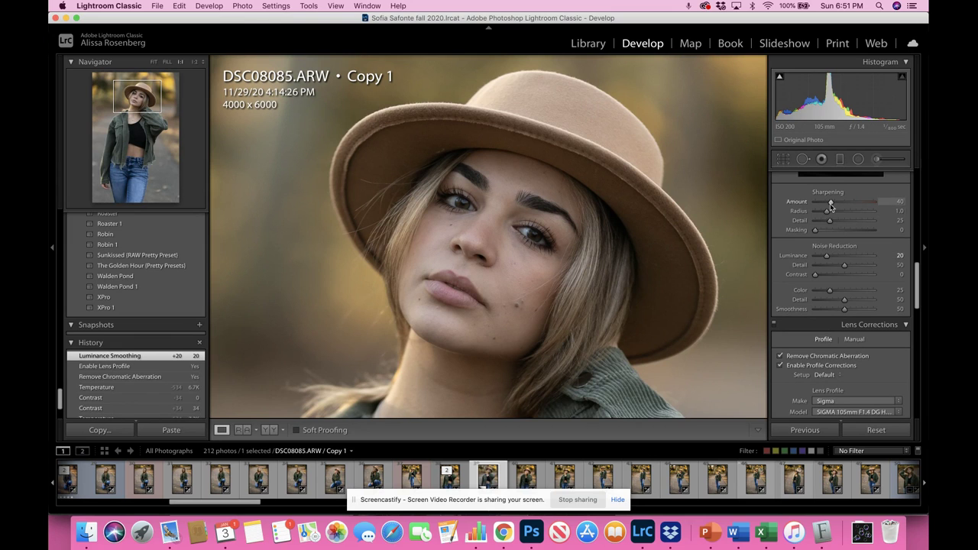
left_click_drag(831, 202, 835, 202)
- Inspect the sharpened and noise-reduced face up close, and check the whole portrait as well
left_click(531, 246)
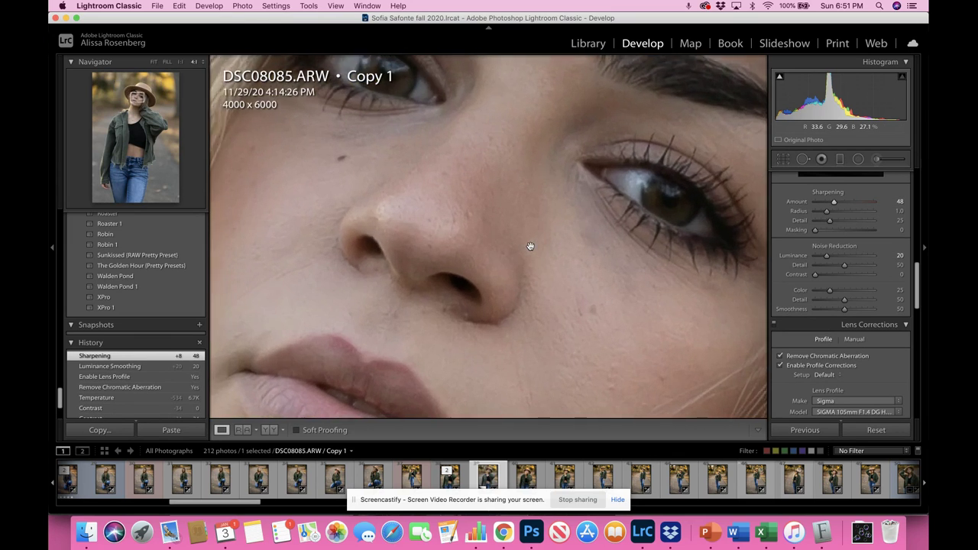
left_click(530, 246)
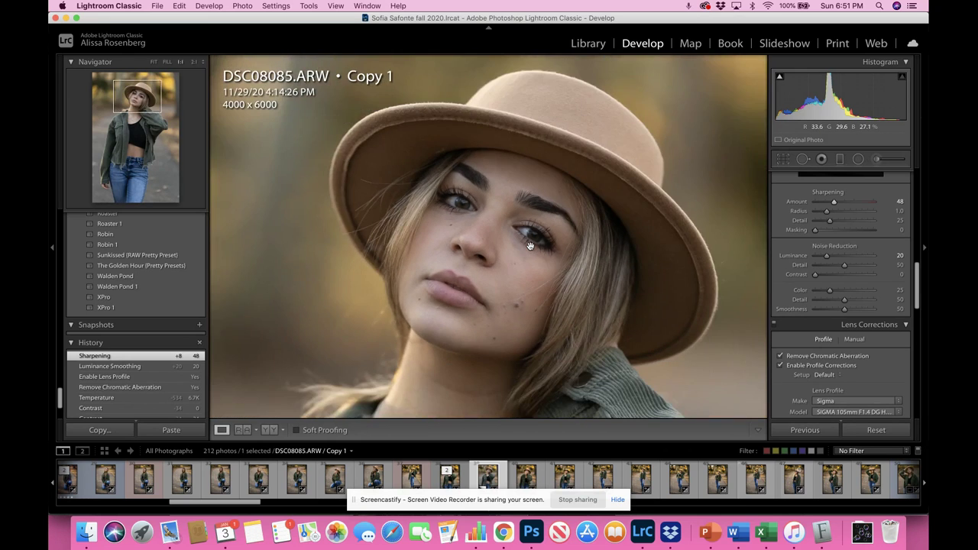
left_click(555, 232)
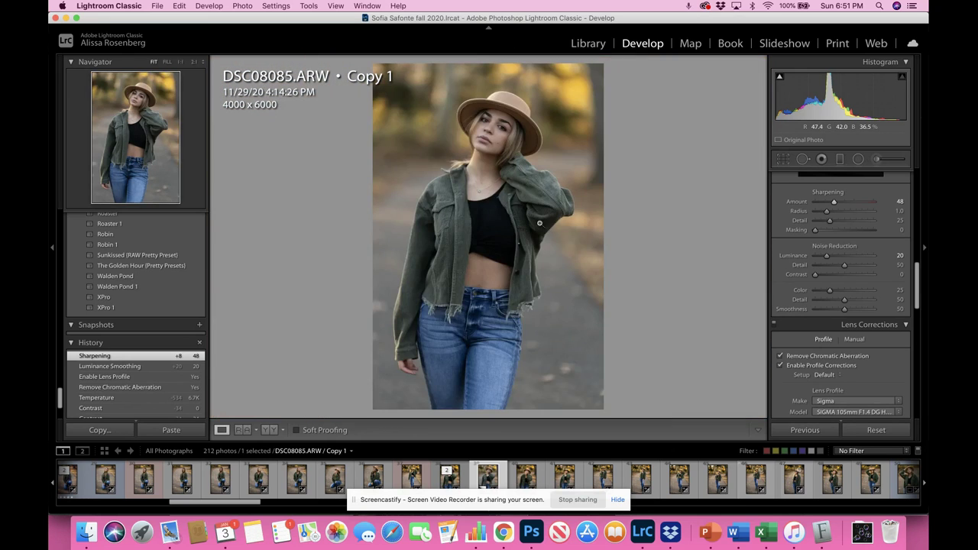
left_click(513, 133)
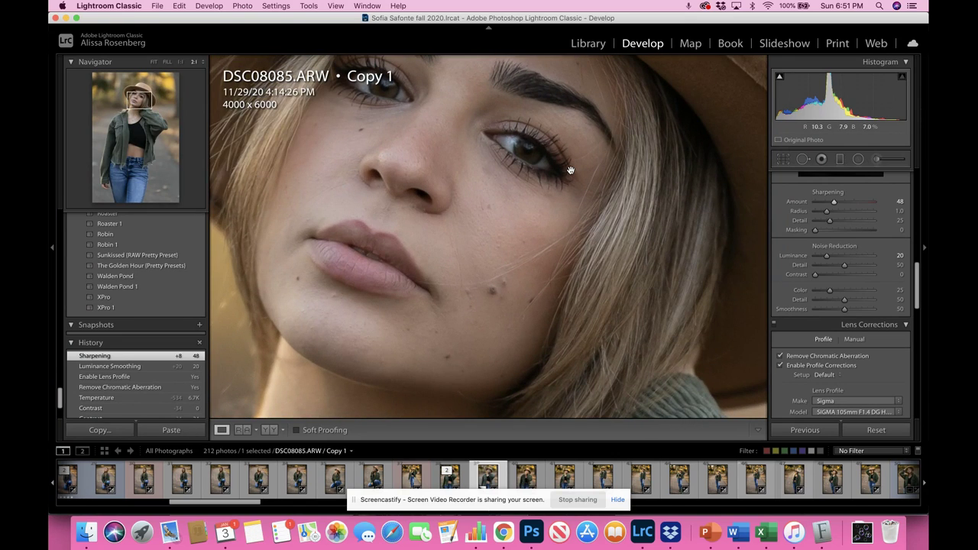
left_click(570, 169)
key("super+minus")
key("super+minus")
key("super+minus")
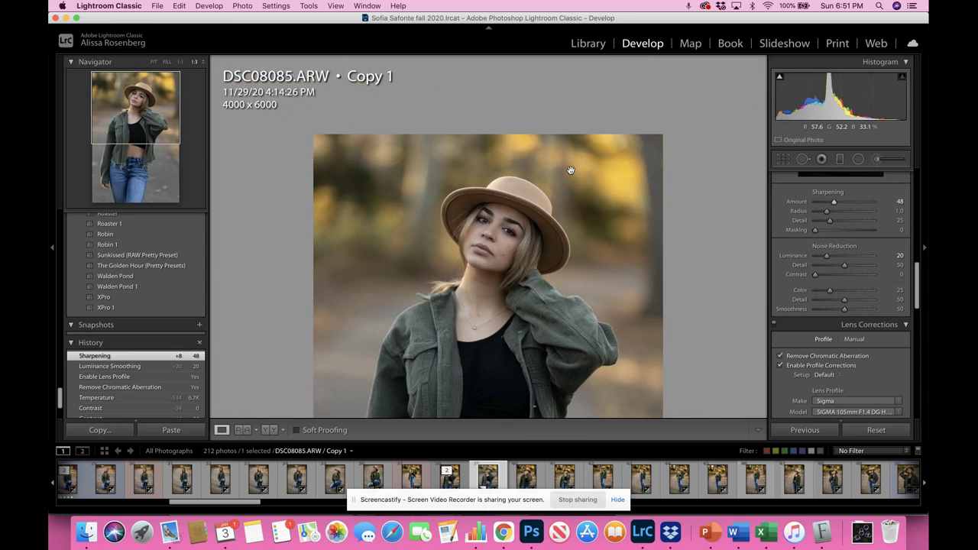
left_click(153, 61)
- Warm the white balance to a Temp of 7,118 and raise the Contrast to +13
scroll(857, 276, "up", 10)
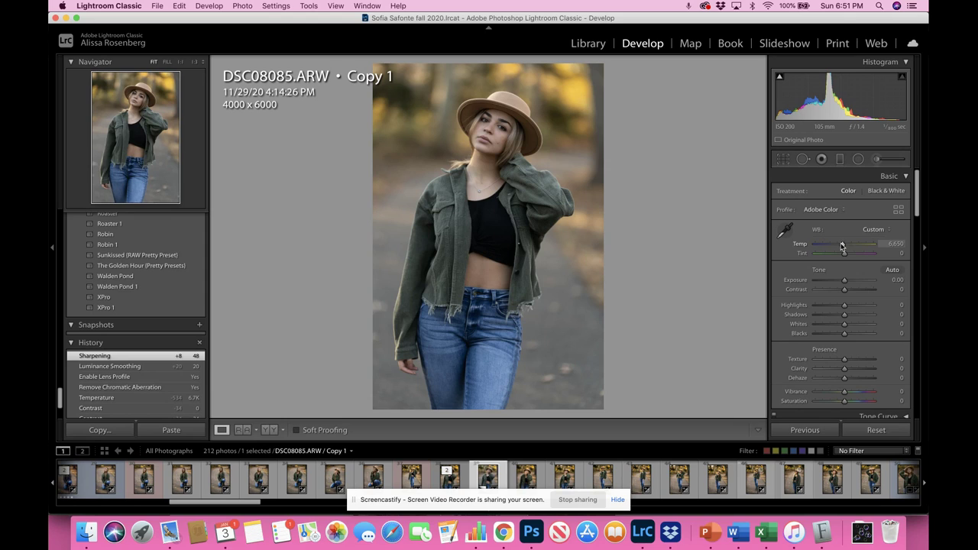
left_click_drag(842, 245, 845, 246)
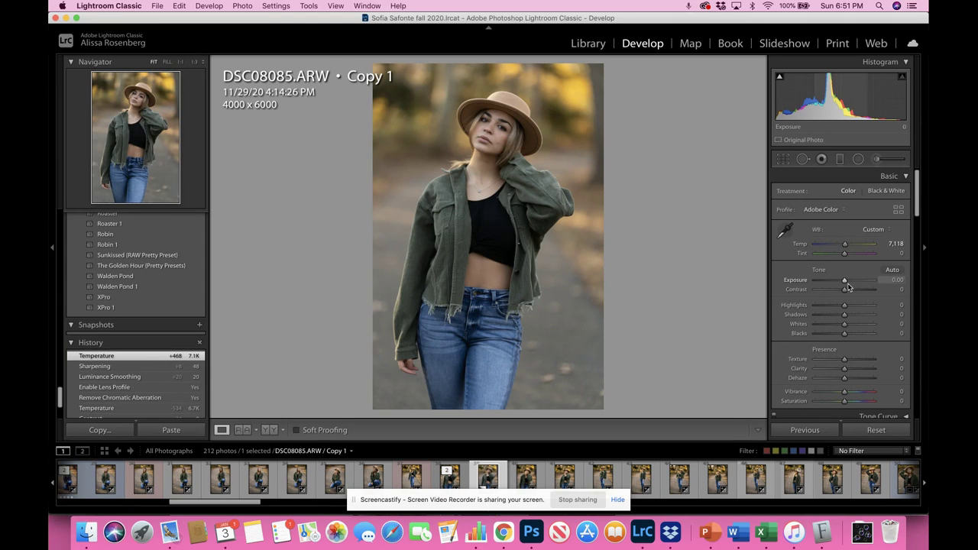
left_click_drag(845, 290, 848, 291)
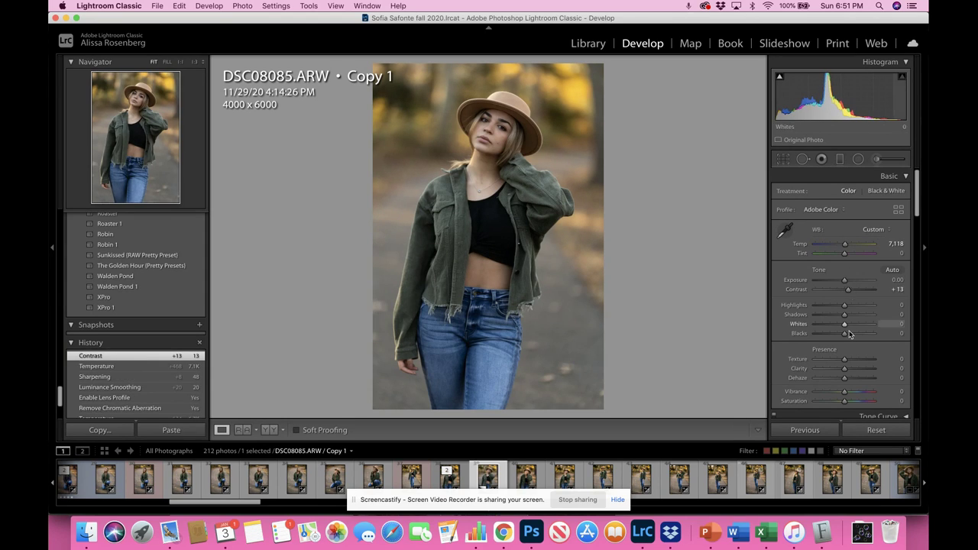
- Set the Blacks to -17 and the Whites to +15
left_click_drag(845, 335, 840, 334)
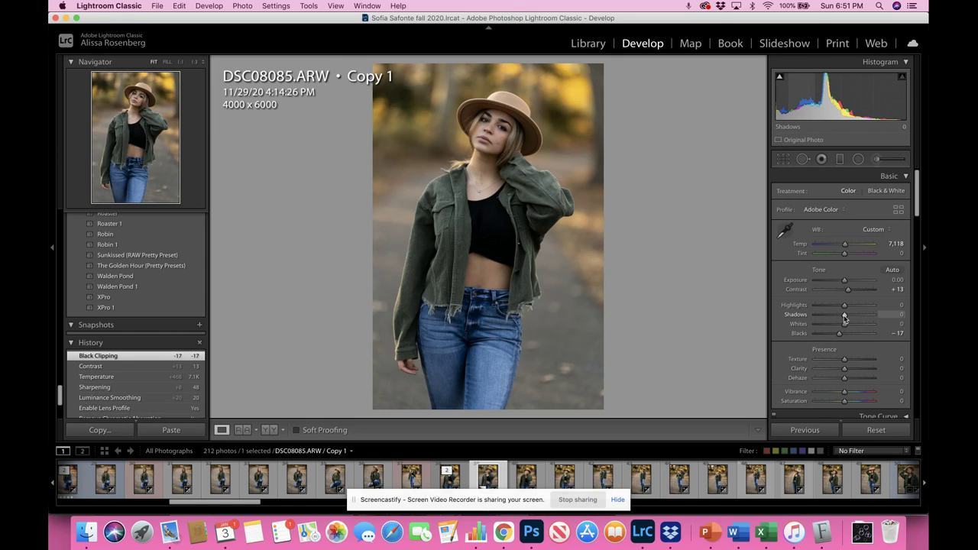
left_click_drag(844, 325, 849, 327)
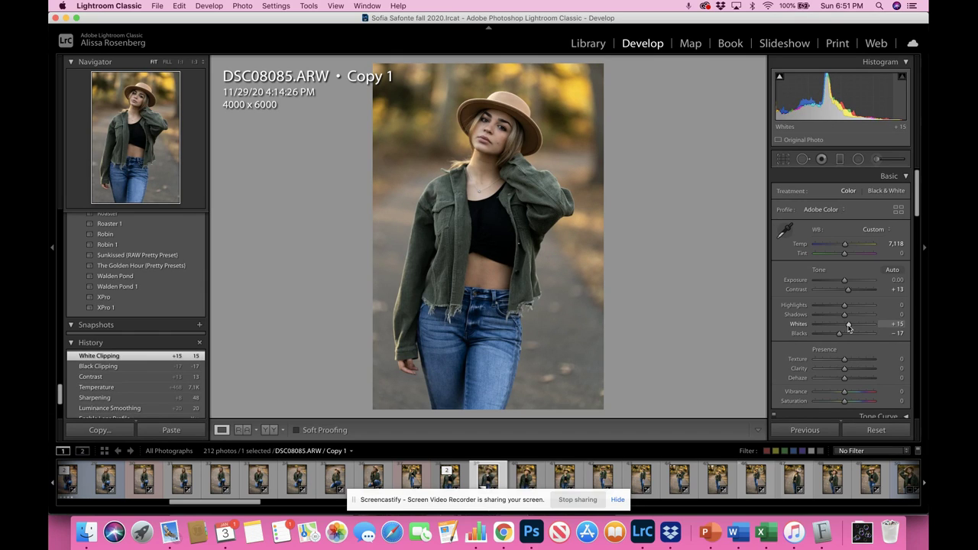
- Increase the portrait's Vibrance to +14
scroll(846, 309, "down", 1)
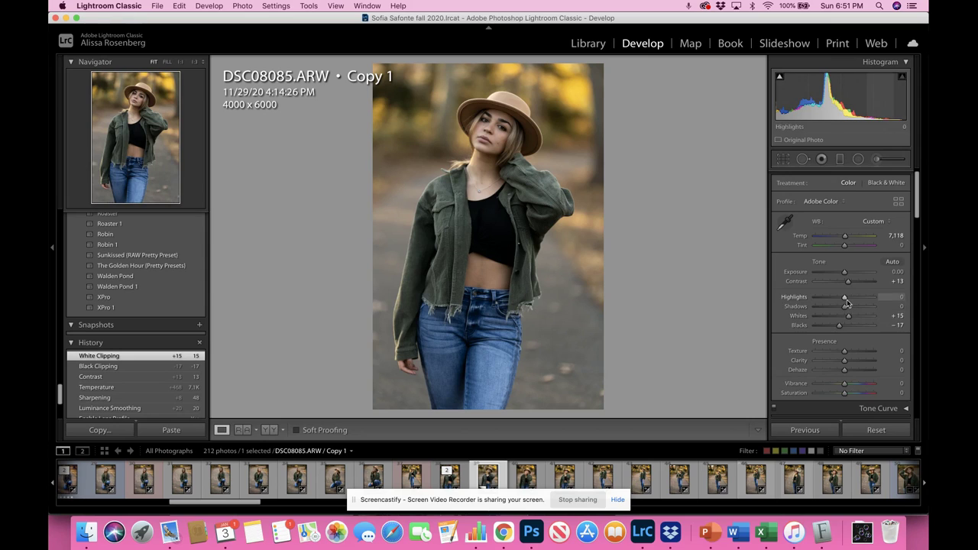
scroll(847, 303, "down", 5)
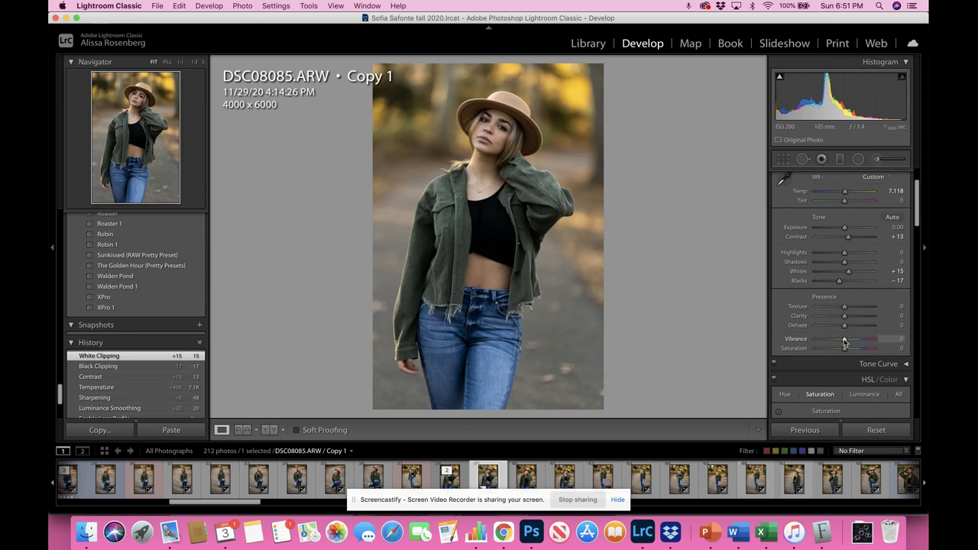
left_click_drag(845, 342, 848, 342)
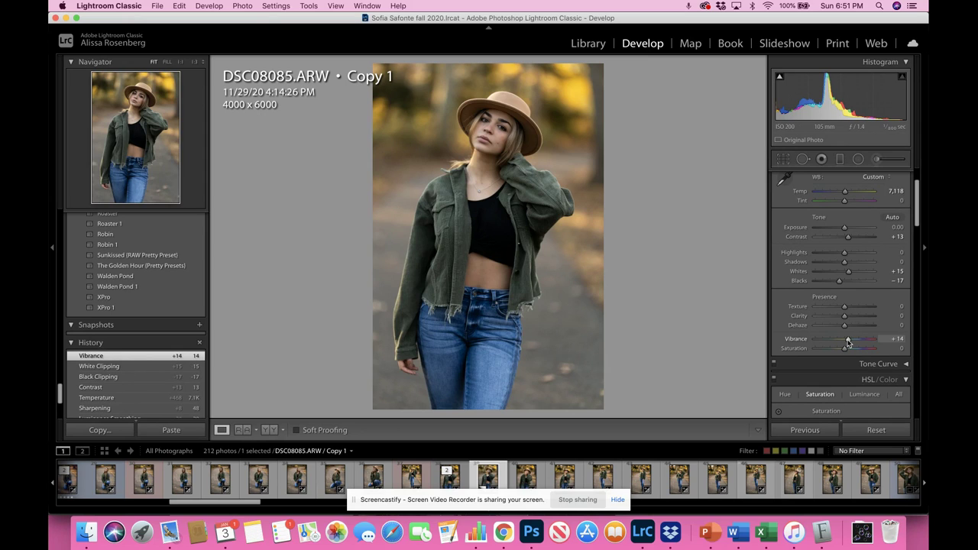
scroll(841, 350, "down", 5)
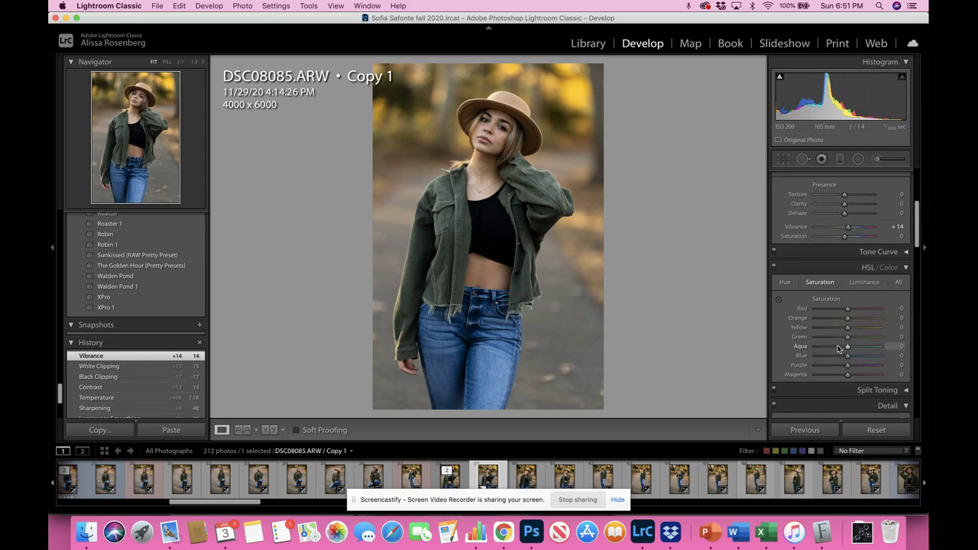
scroll(839, 349, "down", 10)
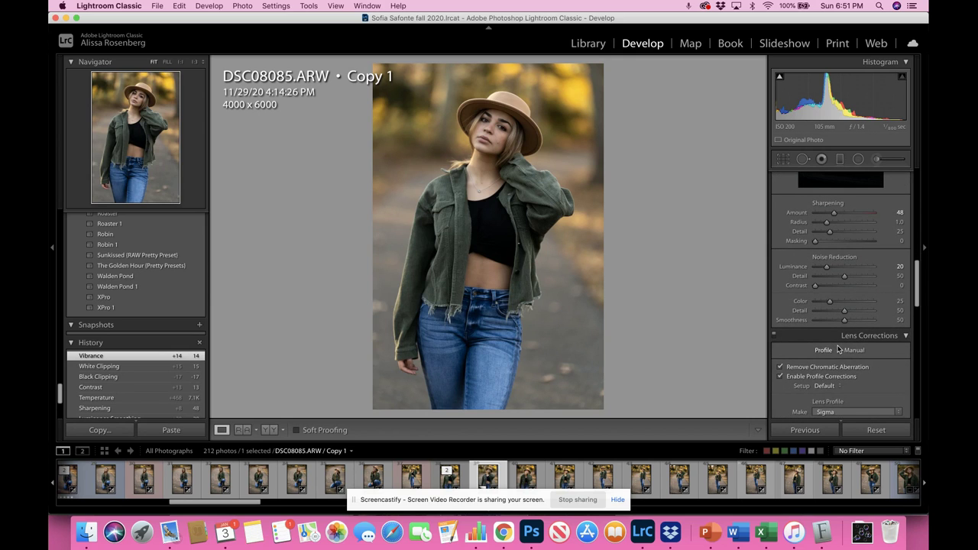
scroll(839, 349, "up", 10)
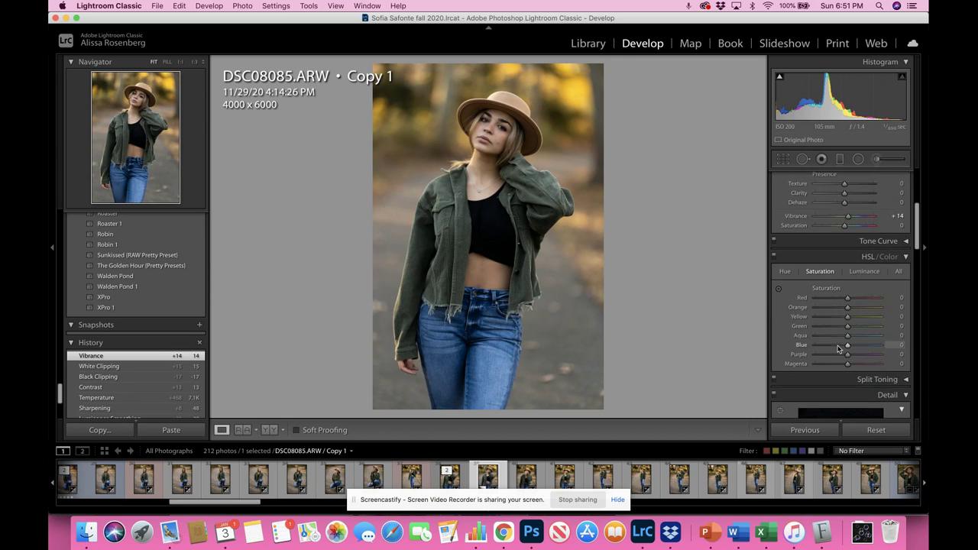
scroll(839, 350, "up", 1)
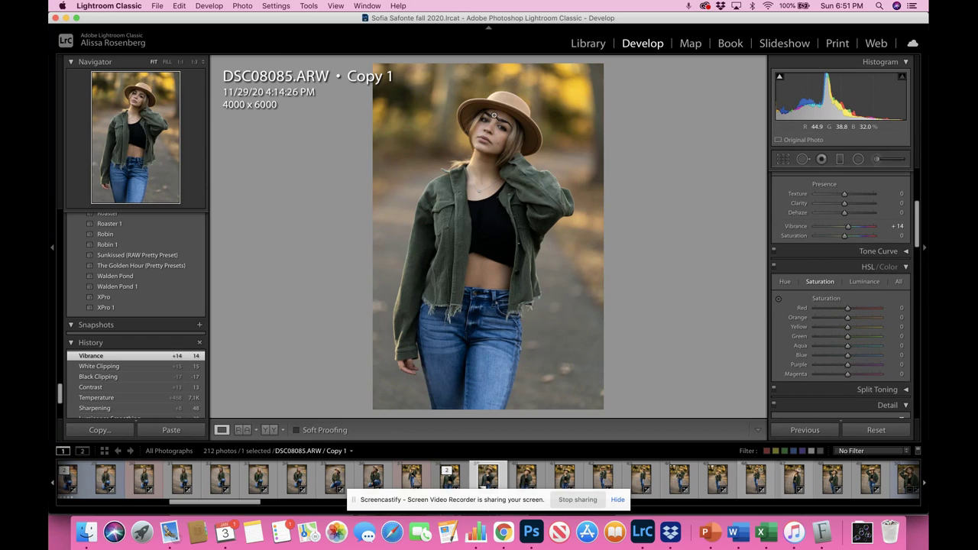
- Check the eyes and skin up close with the tone and vibrance adjustments applied, and compare with wider views
left_click(497, 118)
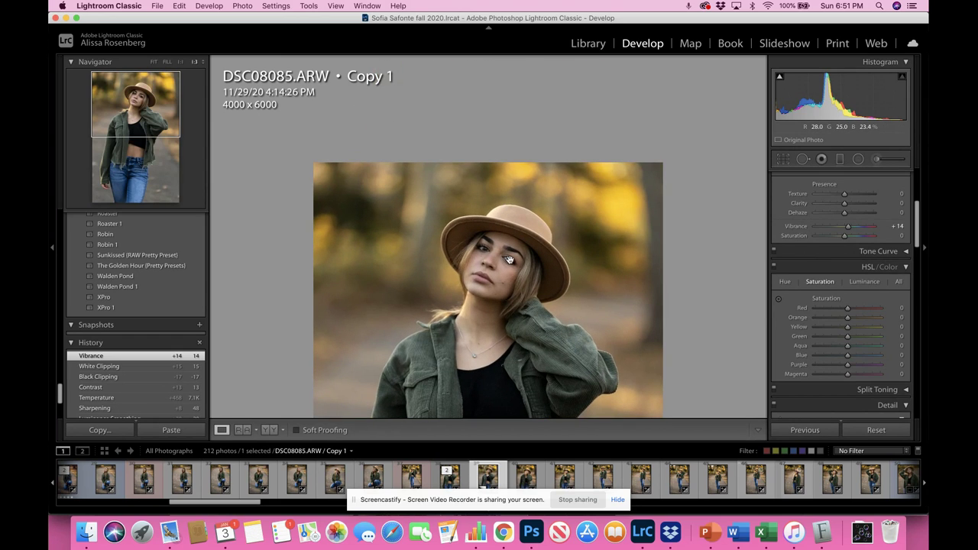
key("super+equal")
key("super+equal")
key("super+equal")
key("super+equal")
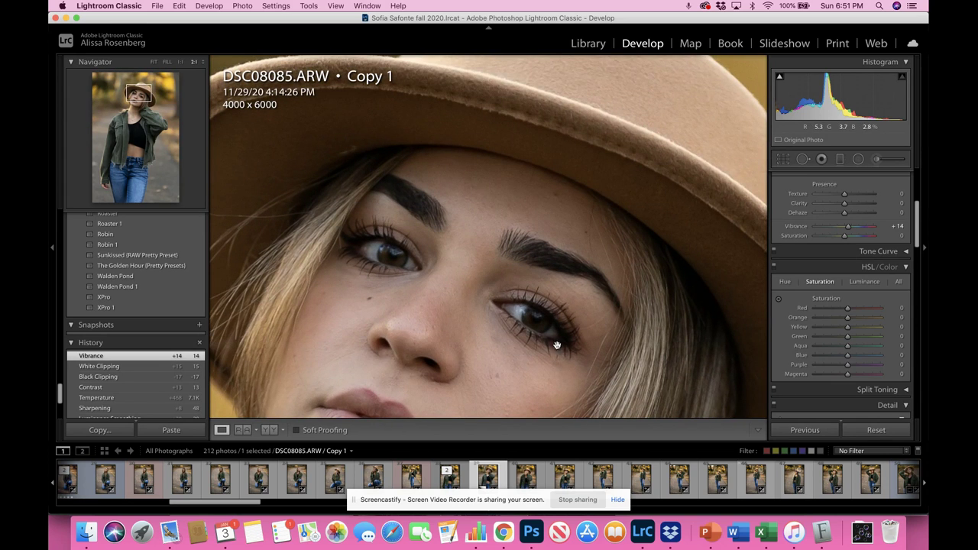
key("super+minus")
key("super+minus")
key("super+minus")
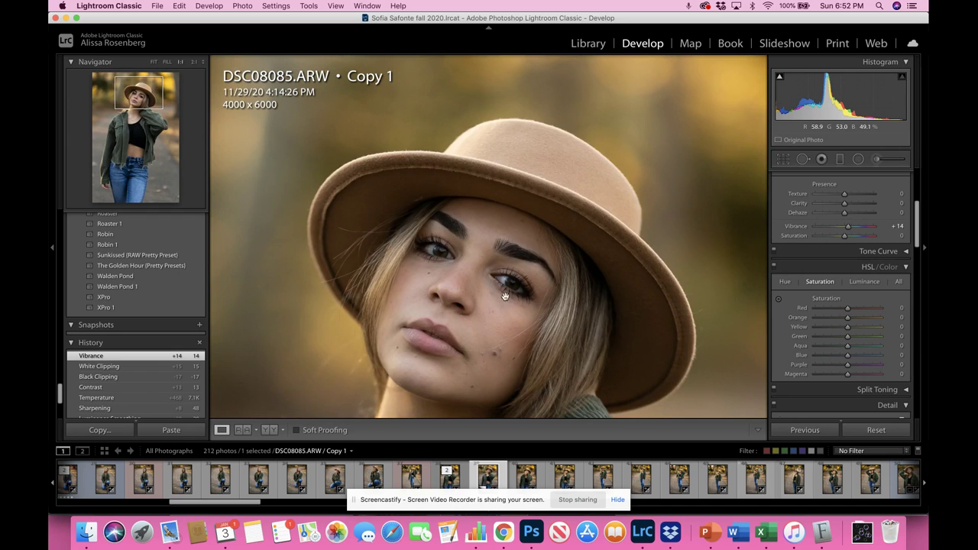
key("super+minus")
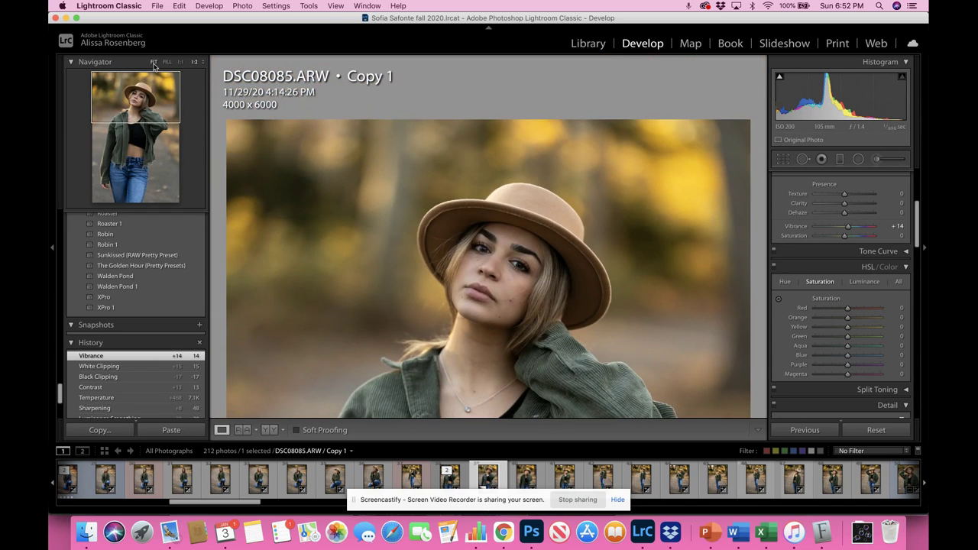
- Send the whole portrait to Adobe Photoshop 2021 for editing and switch to Photoshop
left_click(154, 62)
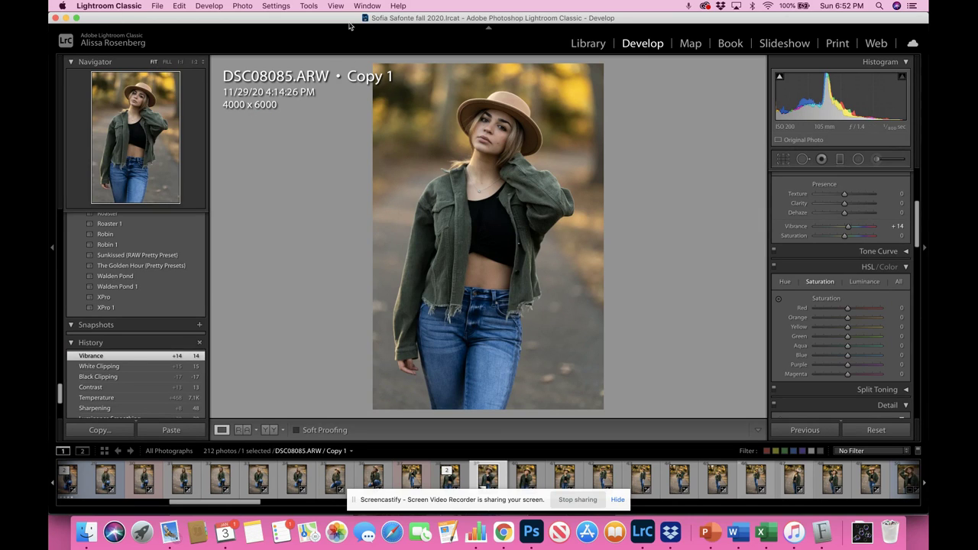
left_click(242, 6)
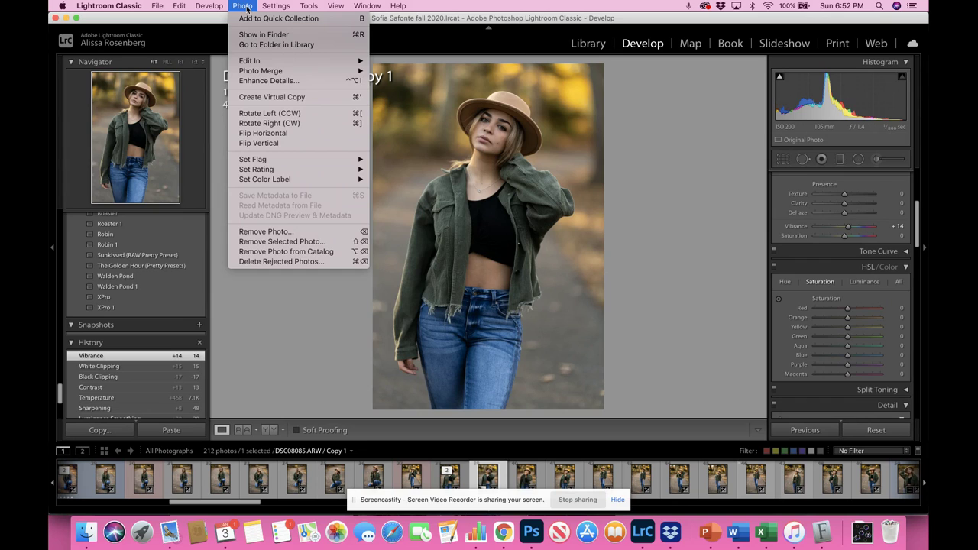
mouse_move(263, 65)
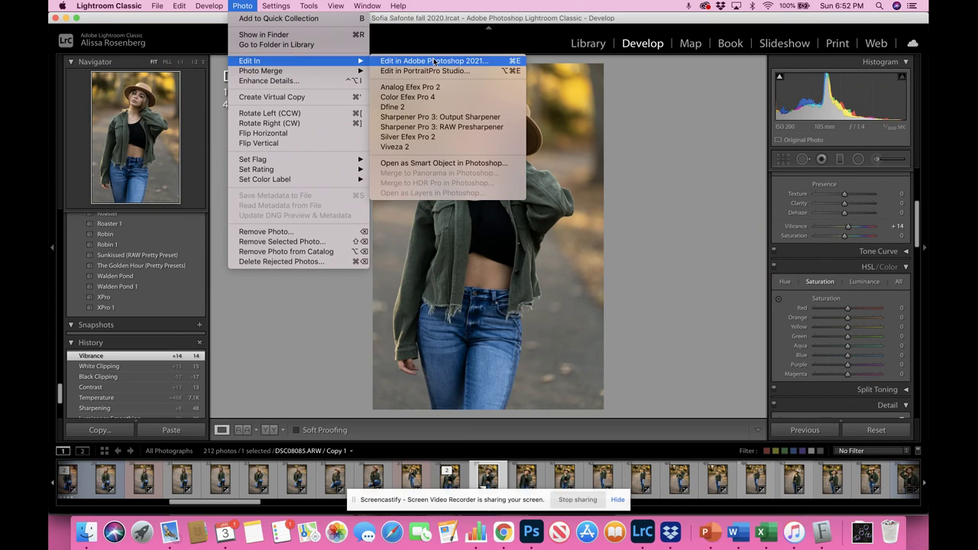
left_click(433, 62)
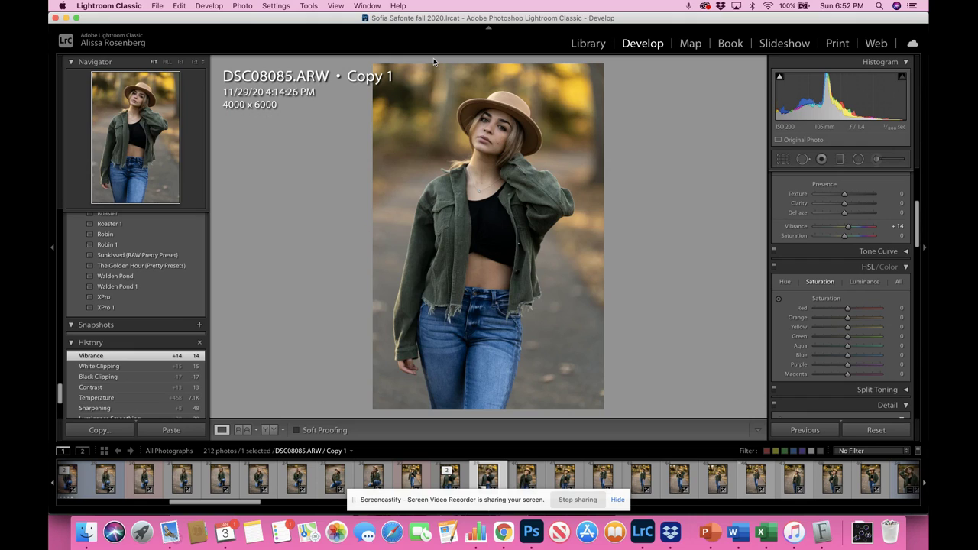
left_click(533, 533)
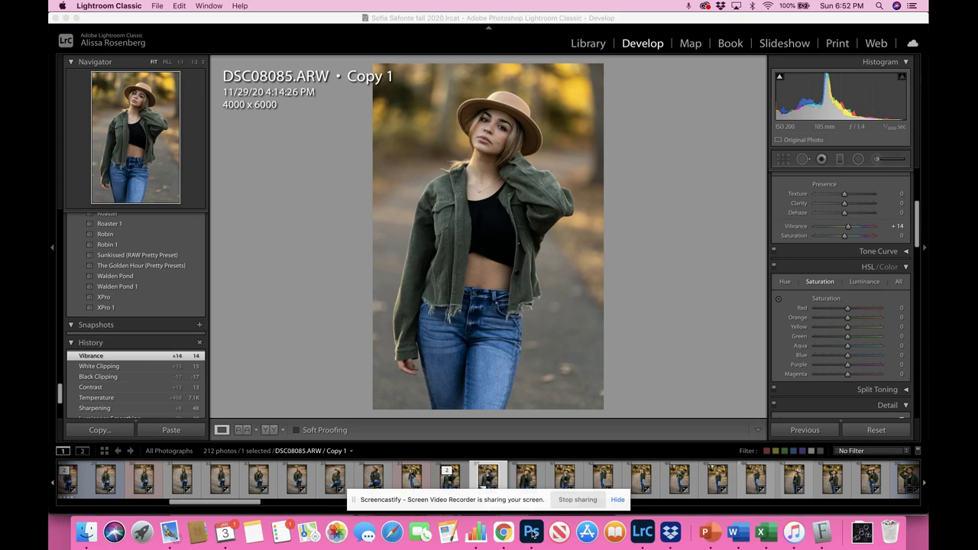
left_click(533, 534)
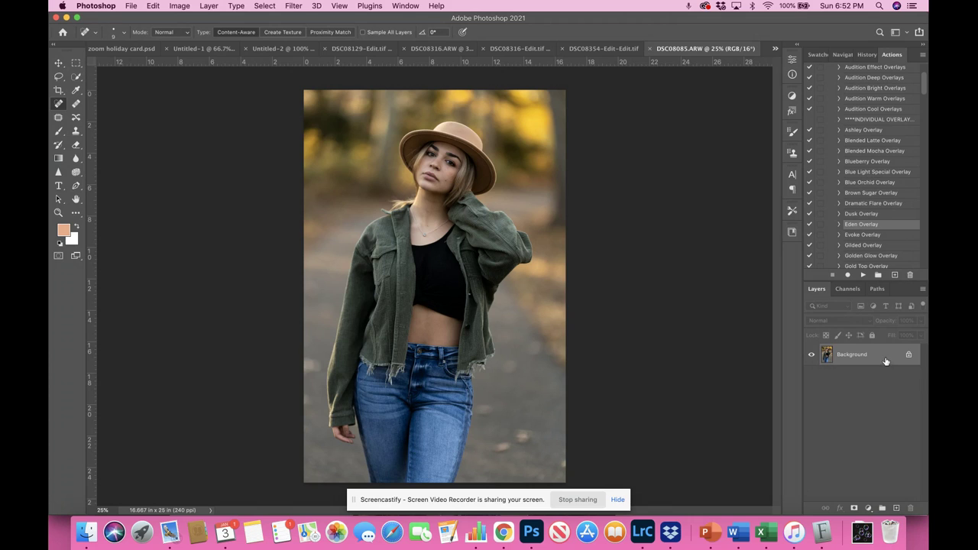
- Duplicate the Background layer of the portrait
left_click_drag(885, 363, 896, 508)
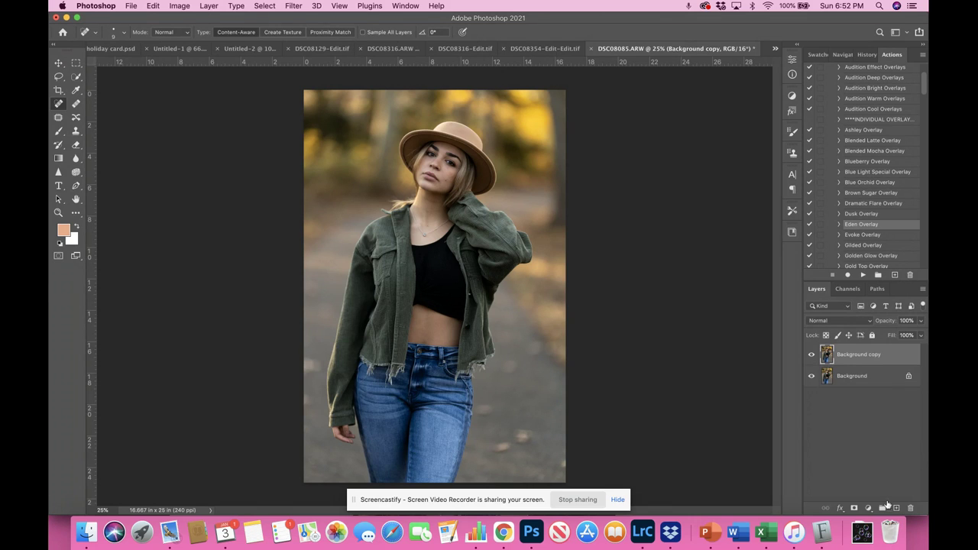
scroll(441, 290, "up", 2)
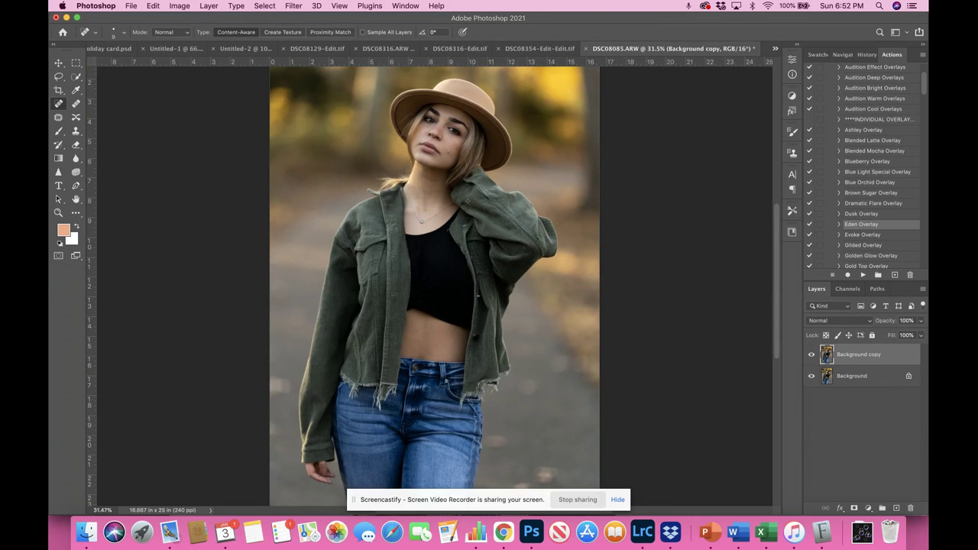
scroll(432, 287, "up", 2)
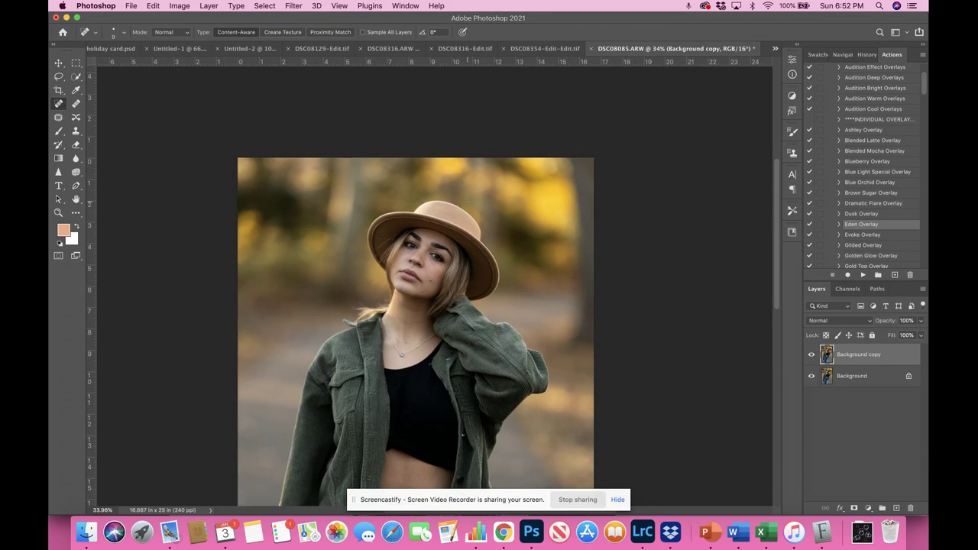
scroll(436, 288, "up", 4)
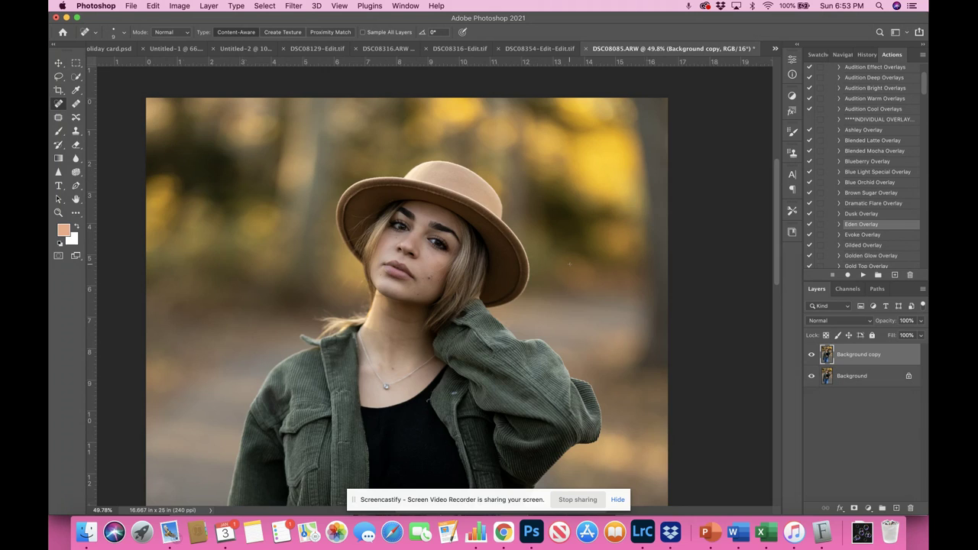
scroll(569, 265, "down", 3)
scroll(570, 265, "up", 3)
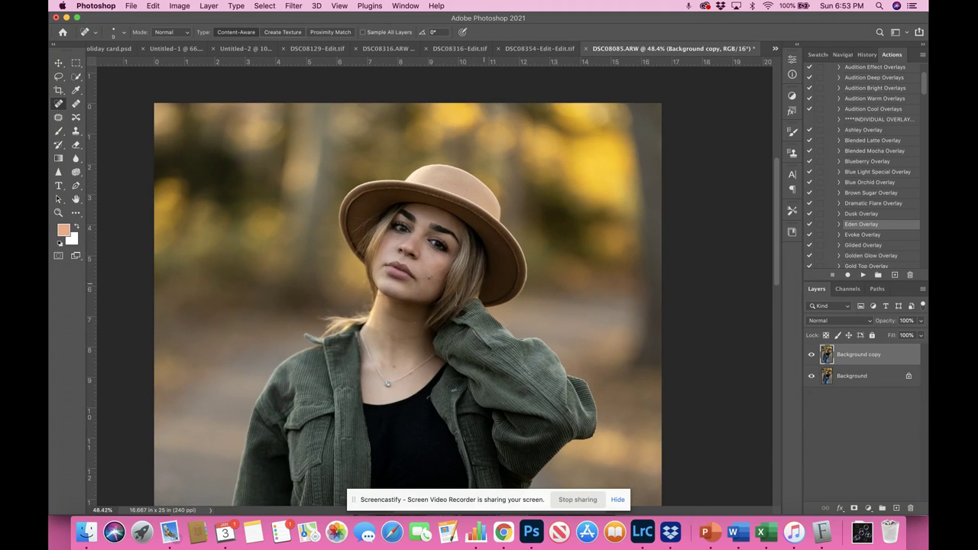
- Play the Frequency Separation action on the Background copy layer
scroll(877, 215, "up", 3)
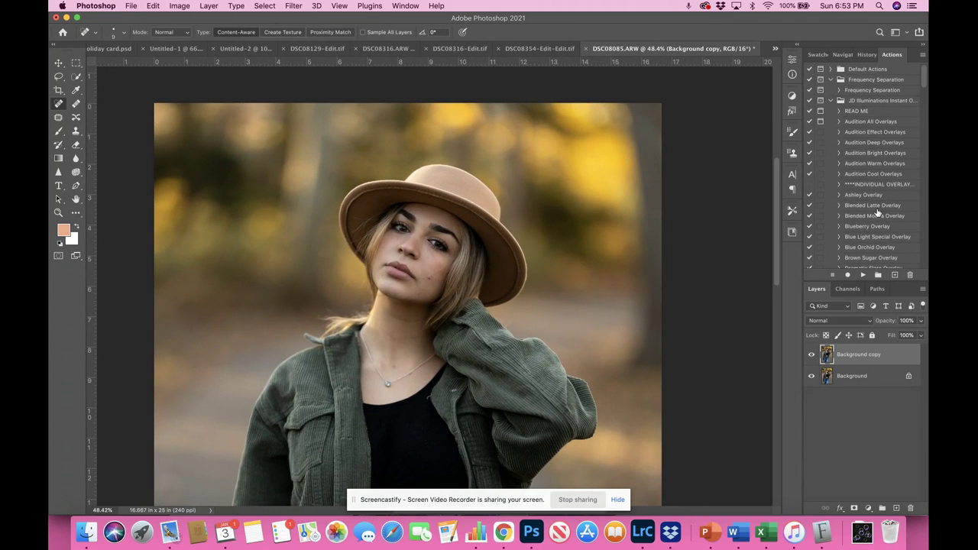
left_click(858, 92)
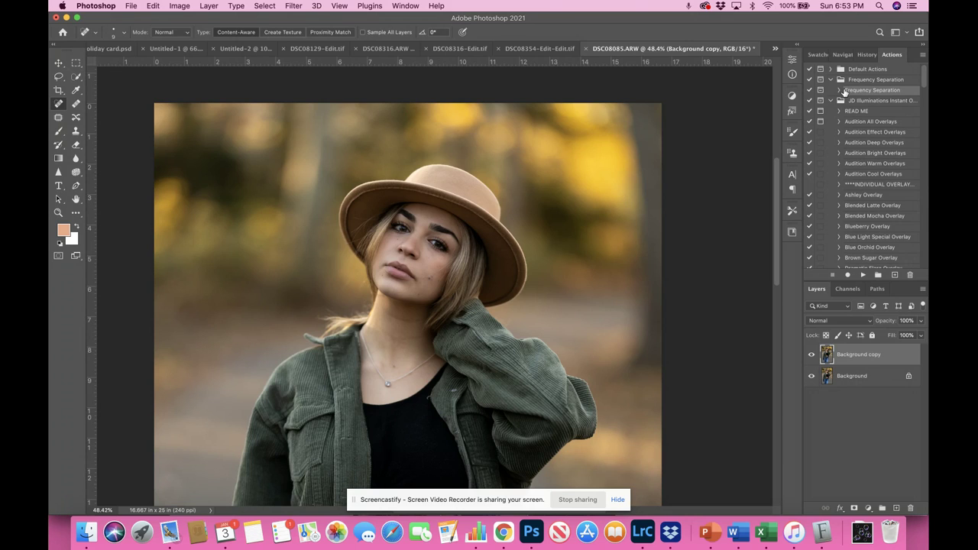
left_click(839, 90)
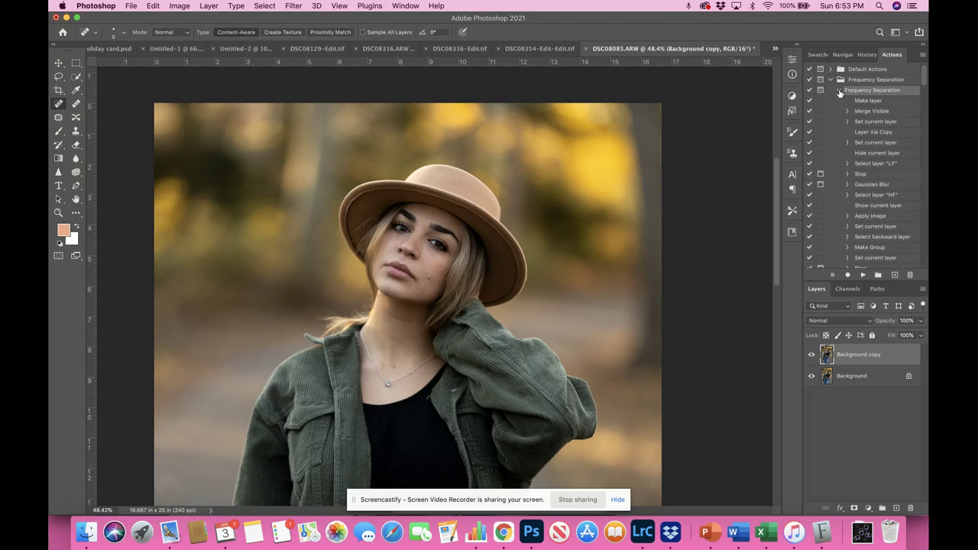
left_click(839, 90)
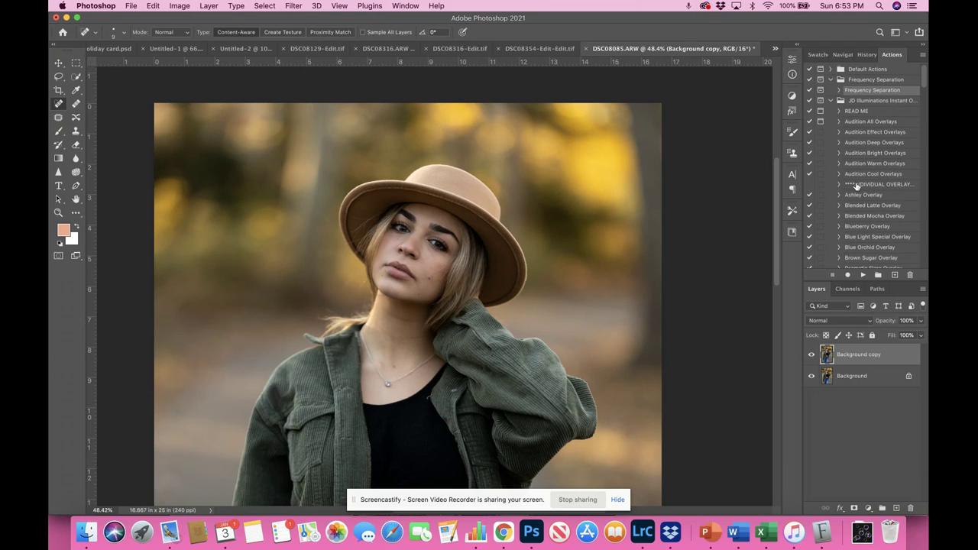
left_click(864, 275)
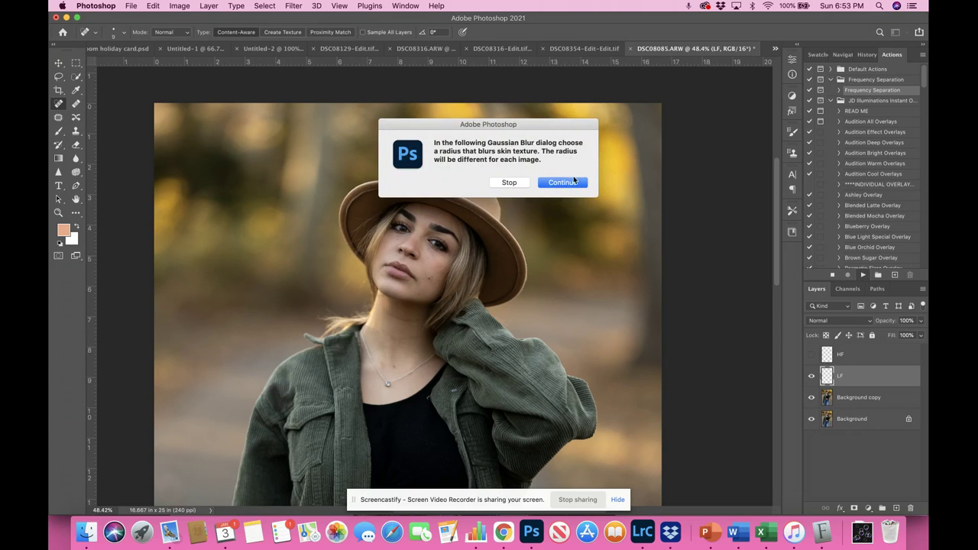
- Raise the action's Gaussian Blur radius slightly so the skin texture is blurred, and let the action finish
left_click(568, 187)
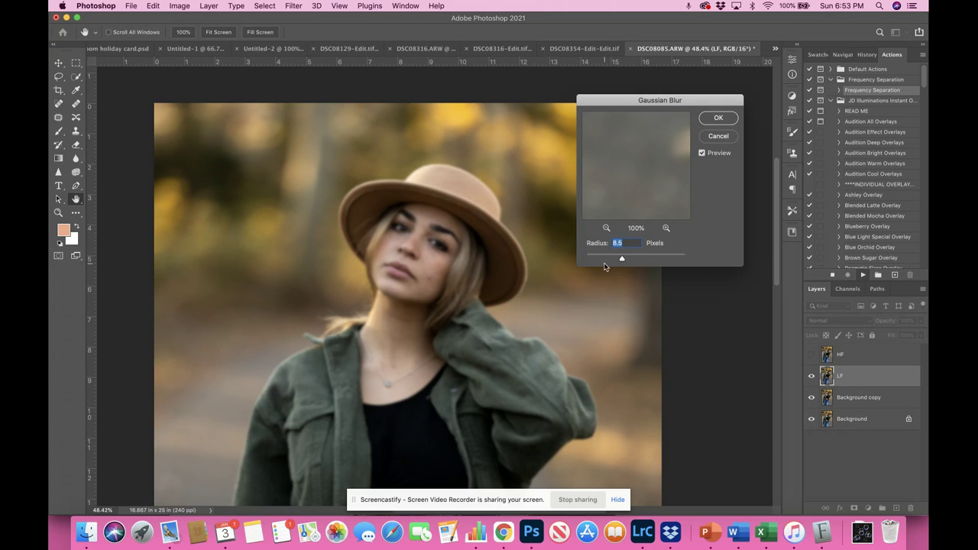
left_click_drag(622, 260, 625, 263)
left_click(728, 118)
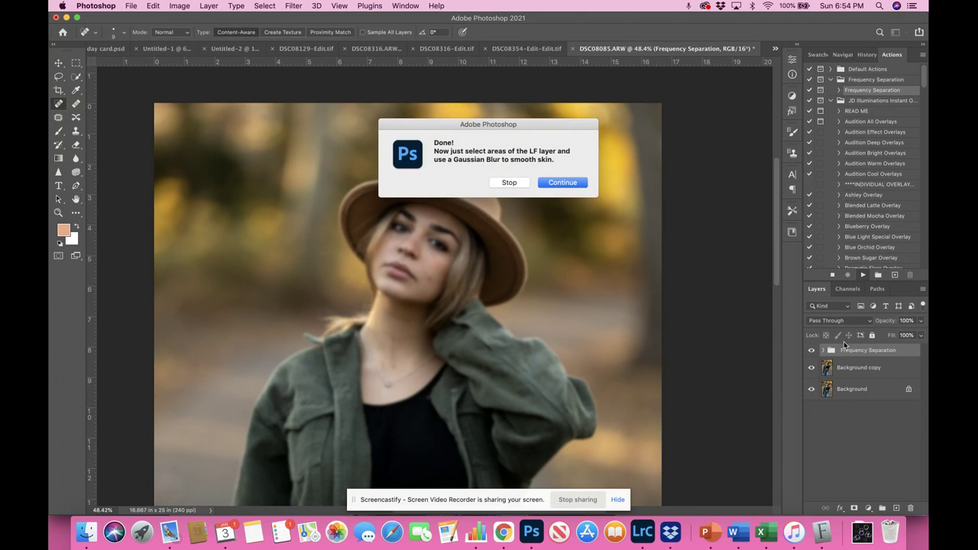
left_click(568, 184)
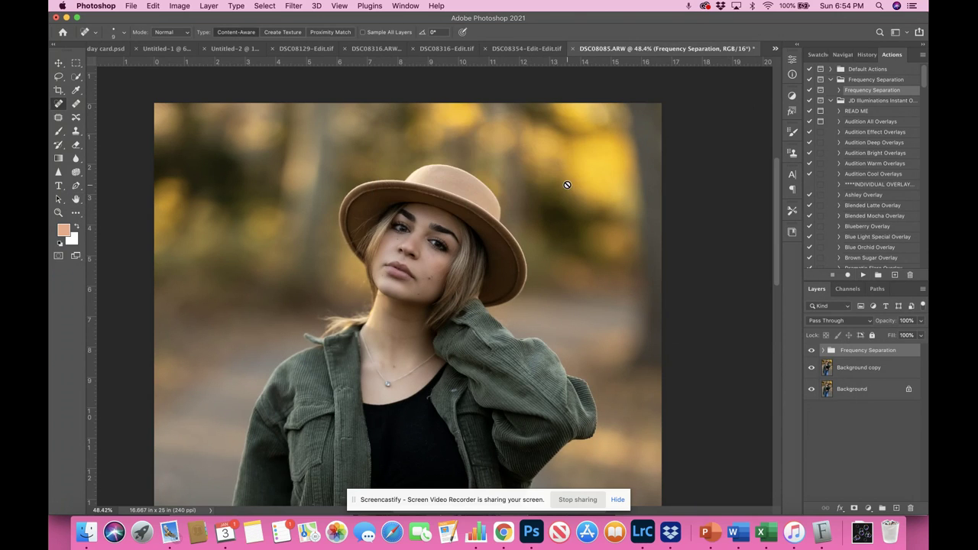
- Set the Spot Healing Brush size to 20 and select the HF layer inside the Frequency Separation group
left_click(823, 350)
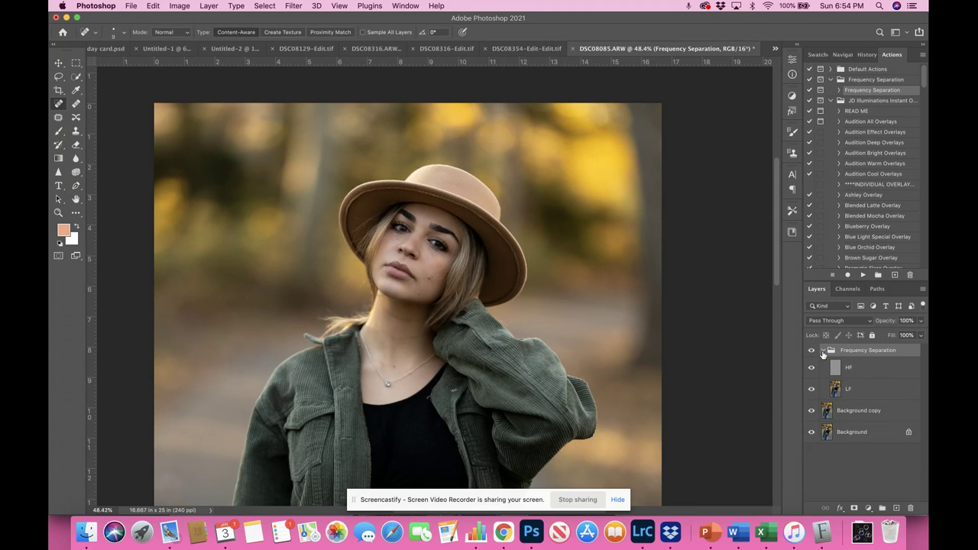
scroll(481, 248, "up", 3)
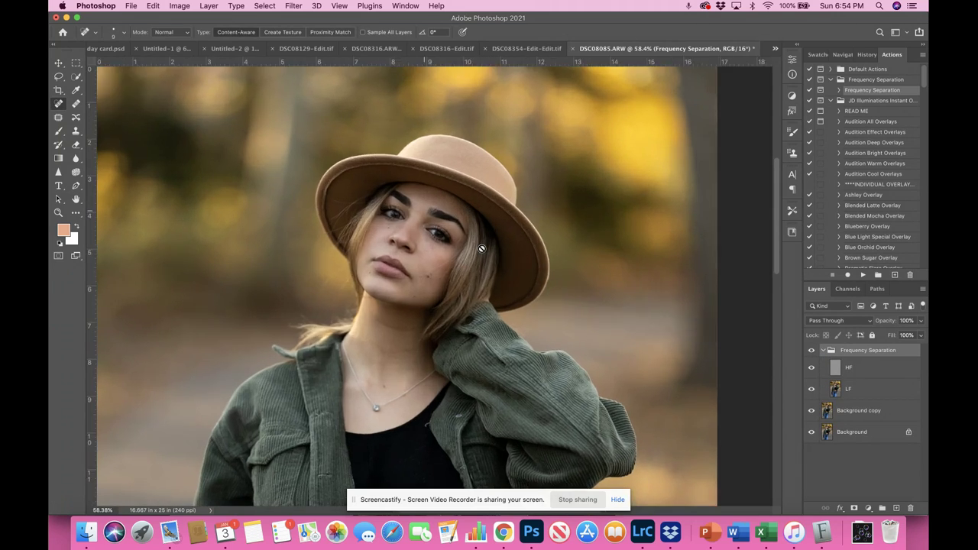
scroll(482, 249, "up", 3)
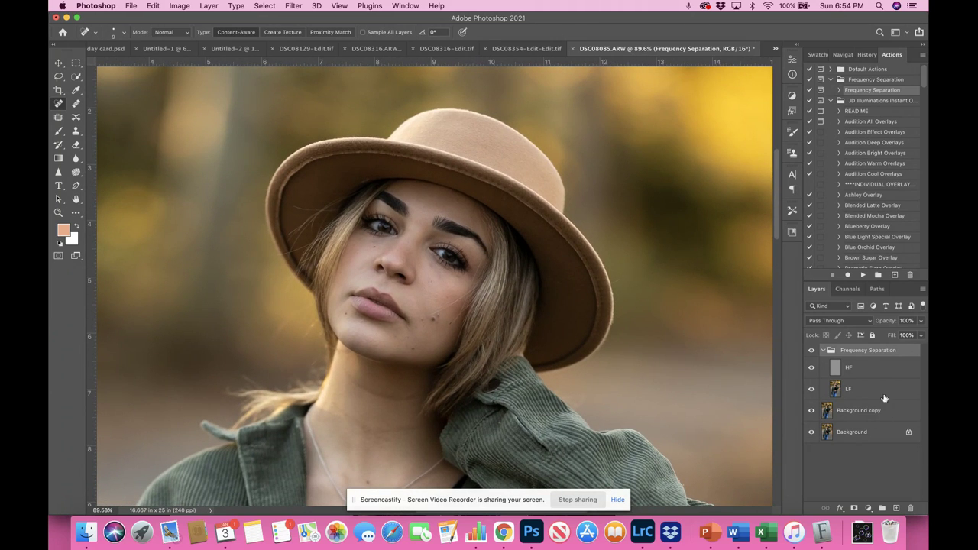
left_click(834, 392)
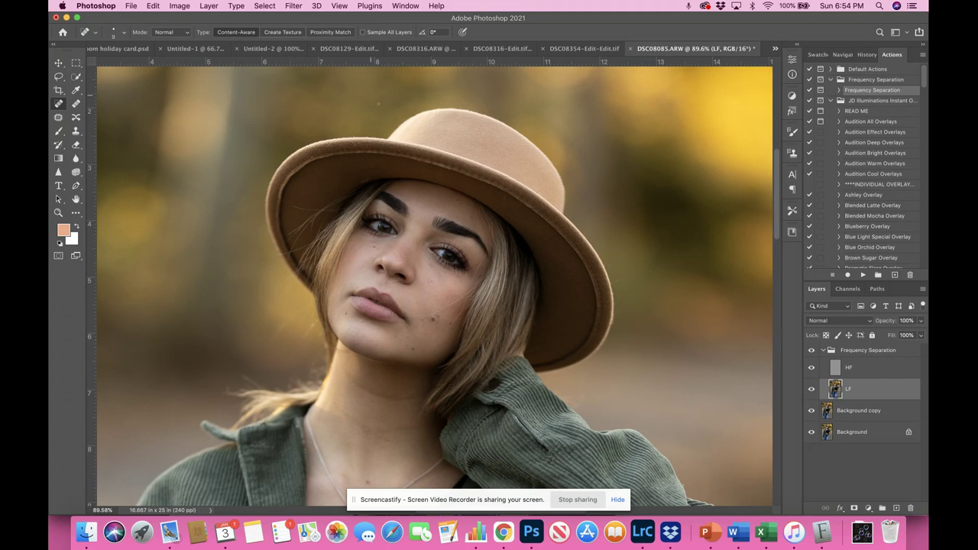
scroll(430, 275, "up", 3)
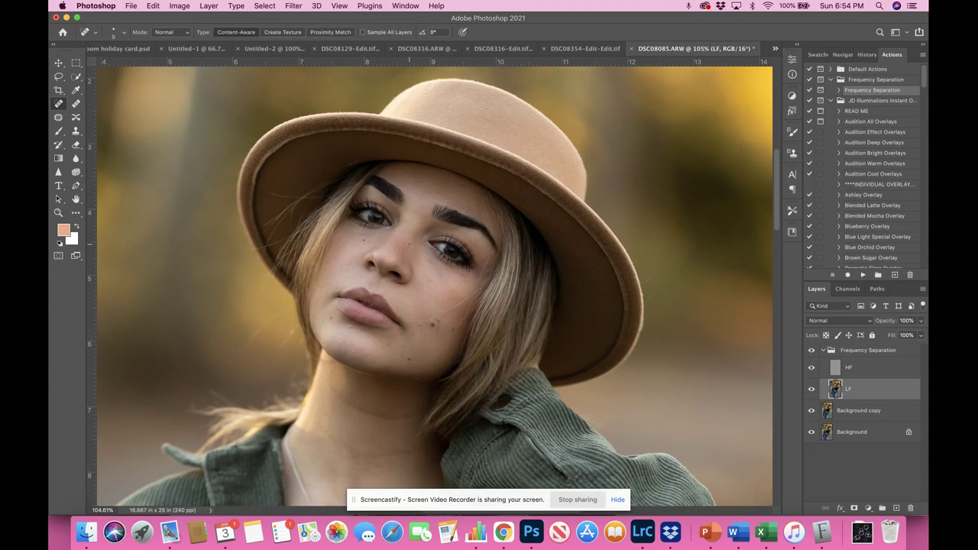
key("bracketright")
key("bracketright")
left_click(431, 263)
left_click(837, 369)
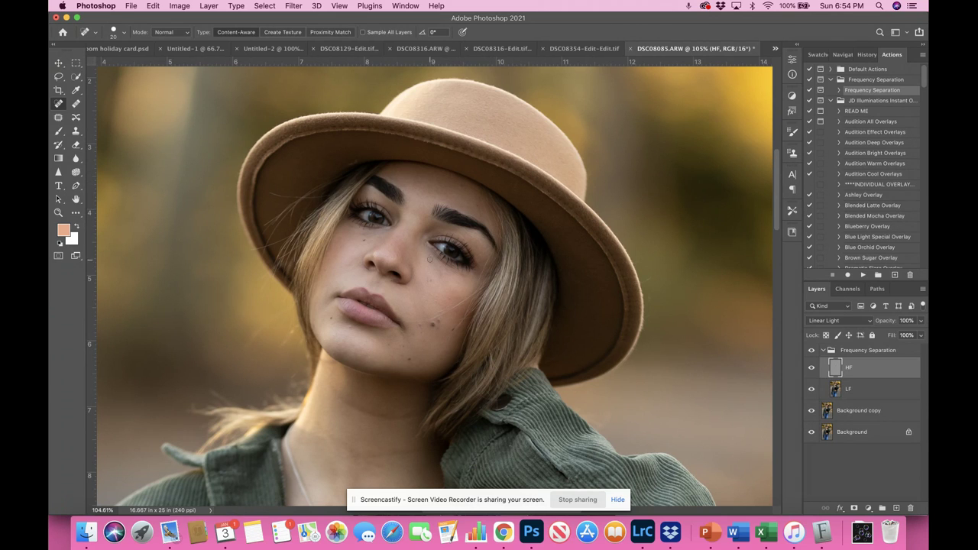
- Heal small blemishes on the forehead, both cheeks and around the cheek moles on the HF layer
left_click(430, 260)
left_click(461, 186)
left_click(341, 265)
left_click(345, 262)
key("bracketleft")
left_click_drag(401, 322, 419, 322)
mouse_move(427, 318)
left_mouse_down()
mouse_move(463, 302)
mouse_move(451, 306)
left_mouse_up()
mouse_move(456, 306)
left_mouse_down()
mouse_move(438, 311)
mouse_move(469, 299)
left_mouse_up()
left_click(461, 306)
- Enlarge the Spot Healing Brush to 25 and heal the marks below her right eye and beside the nose
key("bracketright")
left_click(351, 233)
left_click(380, 234)
left_click(383, 234)
left_click(354, 229)
left_click(351, 229)
left_click(355, 237)
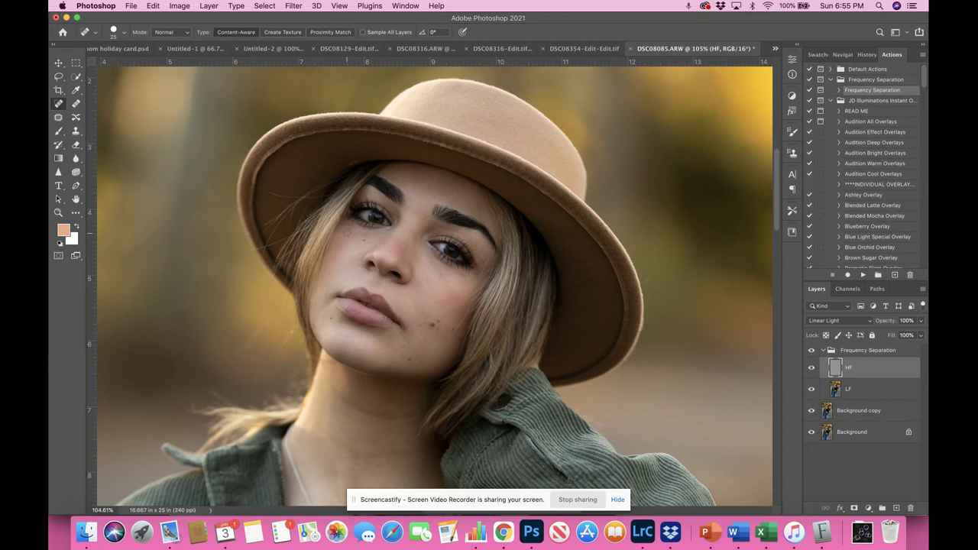
- Heal the small spots on her left cheek, beside the mouth and on the chin
left_click(429, 280)
left_click(438, 274)
left_click(438, 273)
left_click(433, 264)
left_click(431, 261)
left_click(447, 276)
left_click(402, 334)
left_click(417, 331)
left_click(420, 323)
left_click(393, 345)
left_click(400, 347)
- Heal the marks on the nose and forehead with a smaller Spot Healing Brush
key("bracketleft")
left_click(394, 249)
left_click(438, 187)
left_click(480, 201)
- Enlarge the Spot Healing Brush to 35 and heal the lines and spots across the neck
key("bracketright")
key("bracketright")
left_click_drag(355, 454, 346, 447)
left_click(366, 456)
left_click(380, 456)
left_click(394, 451)
left_click(405, 452)
left_click(410, 451)
left_click(379, 415)
mouse_move(369, 414)
left_mouse_down()
mouse_move(342, 398)
mouse_move(408, 417)
left_mouse_up()
left_click(334, 385)
scroll(352, 420, "down", 5)
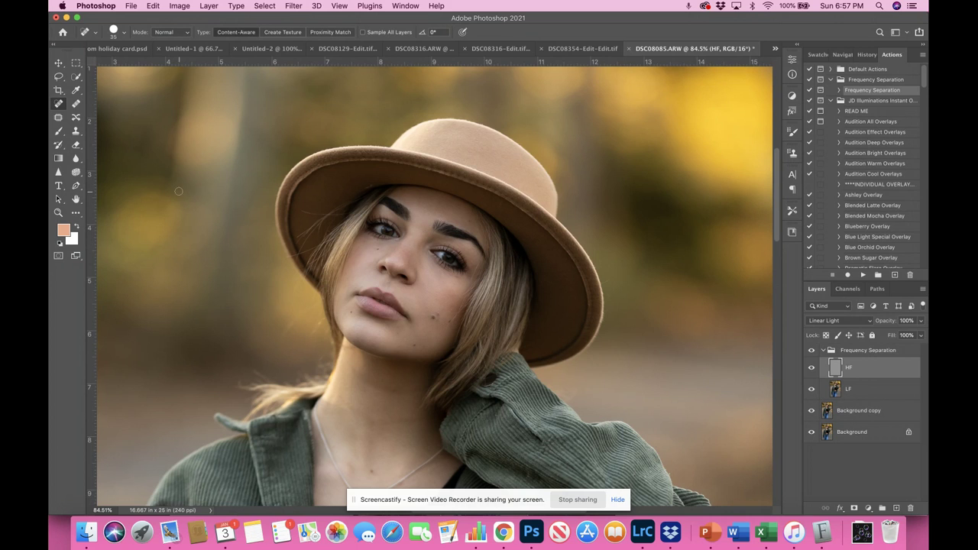
- Lasso her left cheek beneath the eye on the LF layer with a 3 px feather and smooth it with Gaussian Blur
left_click(59, 77)
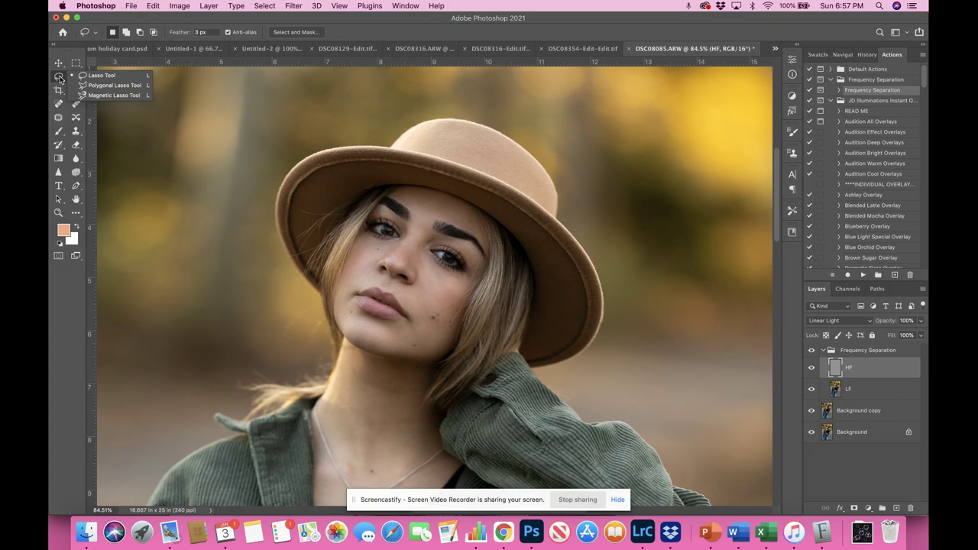
left_click(837, 390)
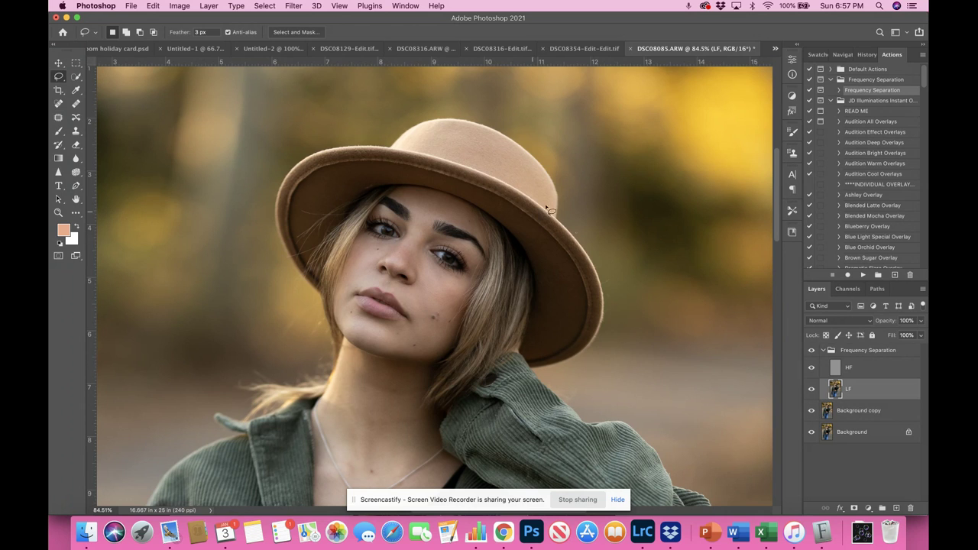
scroll(444, 262, "up", 3)
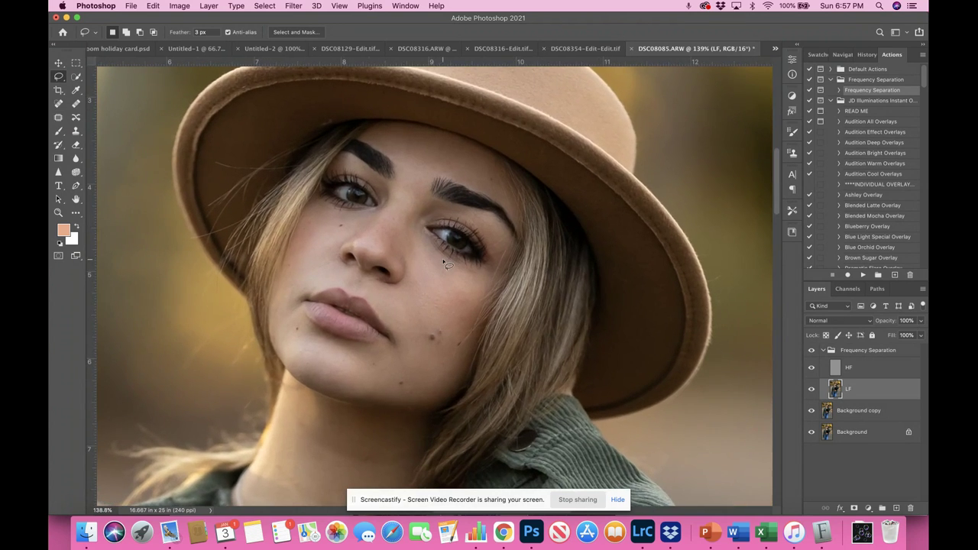
left_click(198, 32)
type("3")
key("Return")
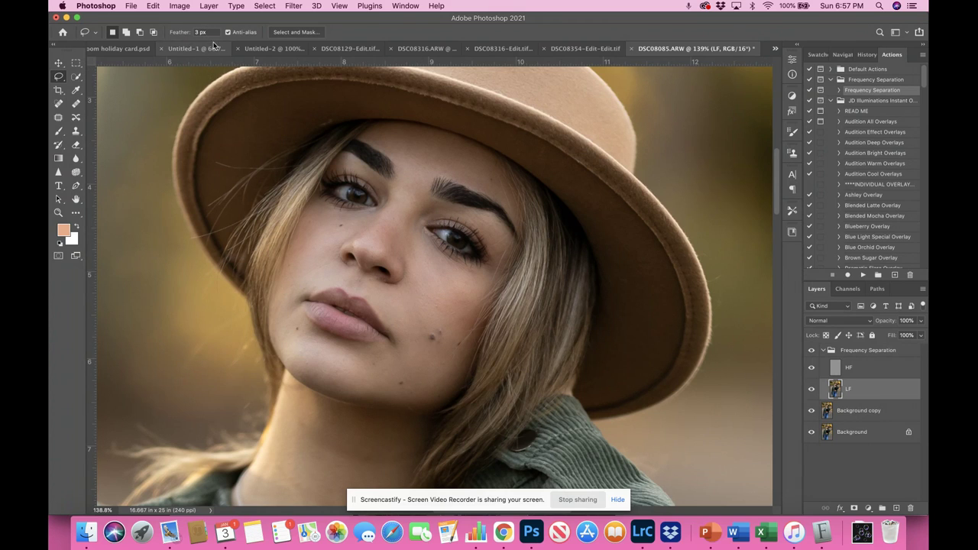
mouse_move(428, 243)
left_mouse_down()
mouse_move(478, 283)
mouse_move(484, 313)
mouse_move(471, 327)
mouse_move(445, 327)
mouse_move(418, 303)
mouse_move(419, 241)
left_mouse_up()
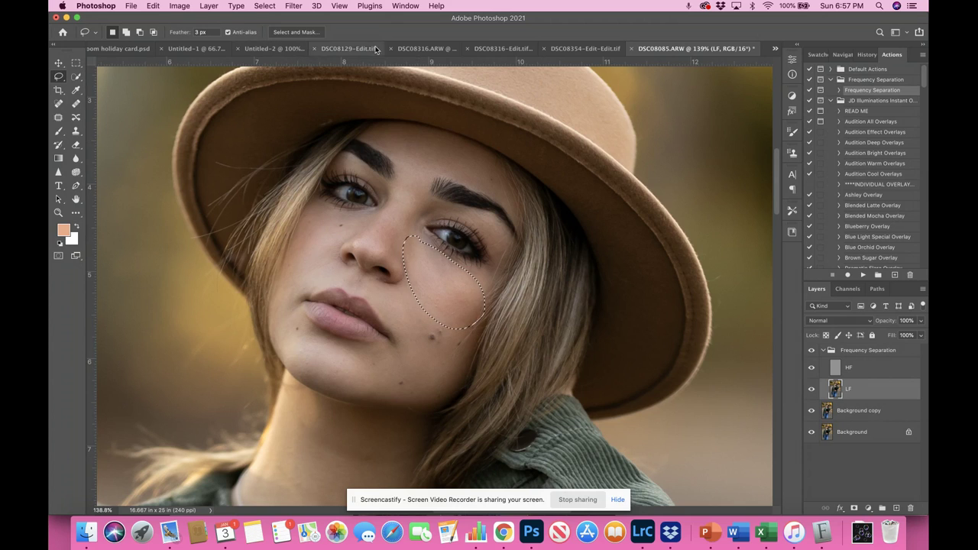
left_click(293, 6)
key("Escape")
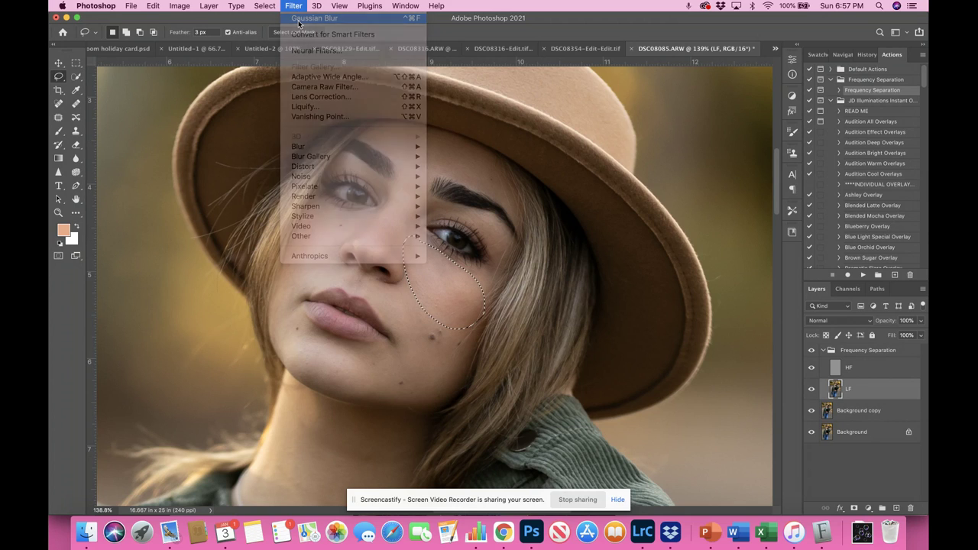
left_click(405, 326)
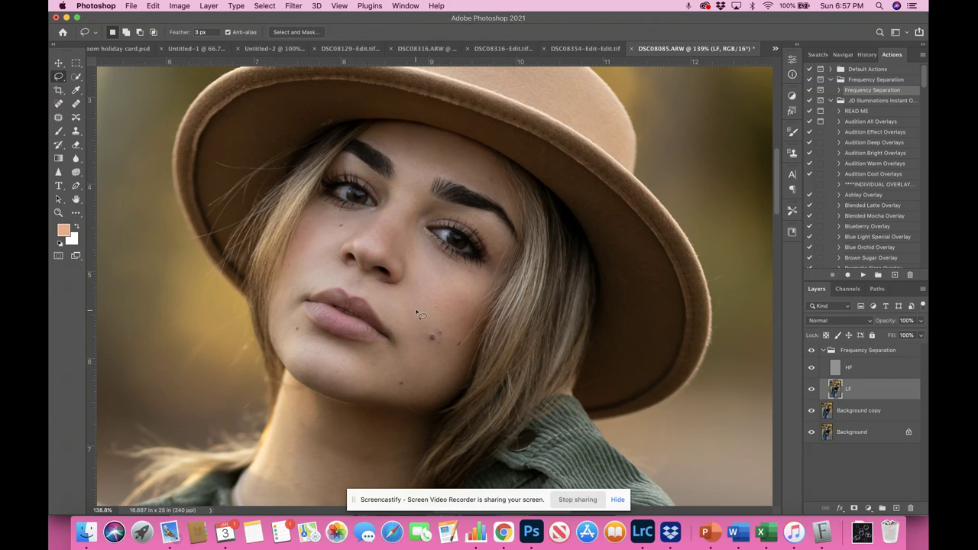
- Lasso the lower left cheek and jaw, then her right cheek, on the LF layer and smooth each with Gaussian Blur
mouse_move(463, 376)
left_mouse_down()
mouse_move(383, 403)
mouse_move(341, 395)
mouse_move(321, 369)
mouse_move(382, 347)
mouse_move(415, 303)
left_mouse_up()
left_click(294, 6)
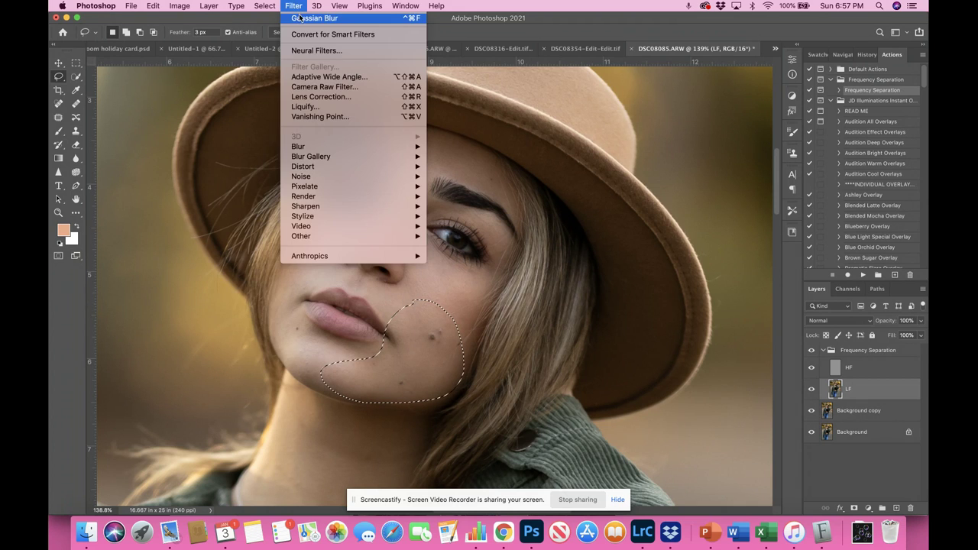
key("Escape")
left_click(434, 295)
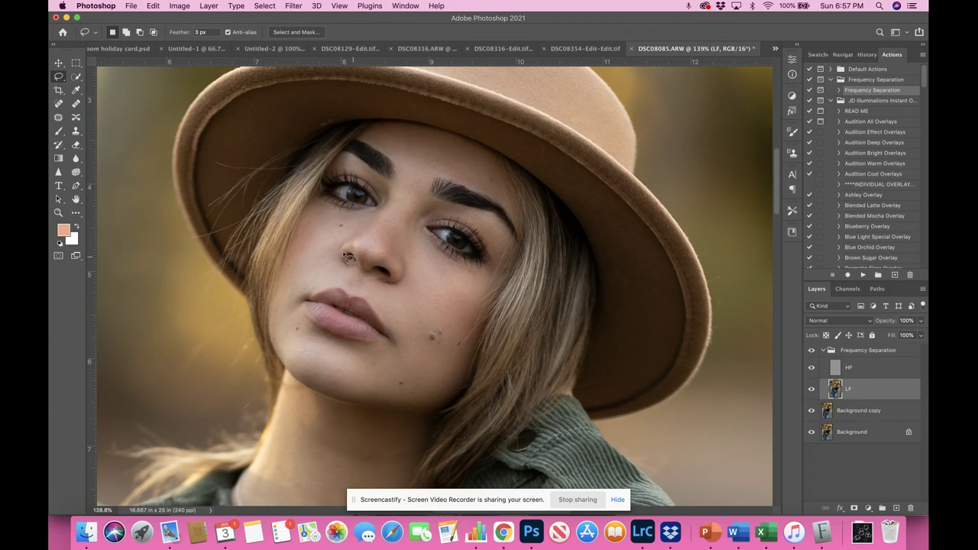
mouse_move(340, 244)
left_mouse_down()
mouse_move(322, 280)
mouse_move(301, 290)
mouse_move(282, 275)
mouse_move(311, 216)
mouse_move(354, 214)
mouse_move(360, 225)
mouse_move(344, 243)
left_mouse_up()
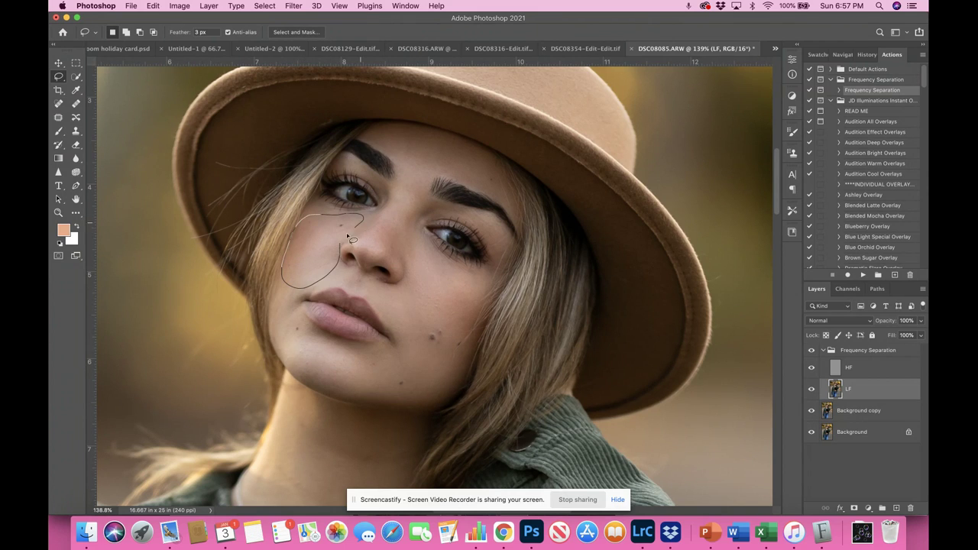
left_click(297, 6)
key("Escape")
- Lasso the forehead down to the area between the eyebrows, smooth it with Gaussian Blur and deselect
mouse_move(409, 195)
left_mouse_down()
mouse_move(445, 176)
mouse_move(501, 185)
mouse_move(495, 158)
mouse_move(417, 127)
mouse_move(382, 140)
left_mouse_up()
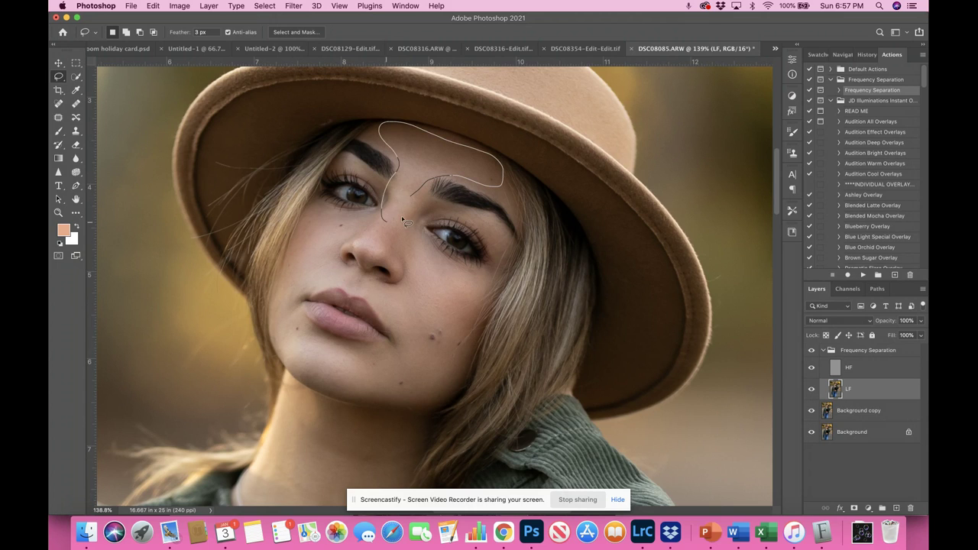
left_click_drag(403, 220, 419, 191)
left_click(294, 5)
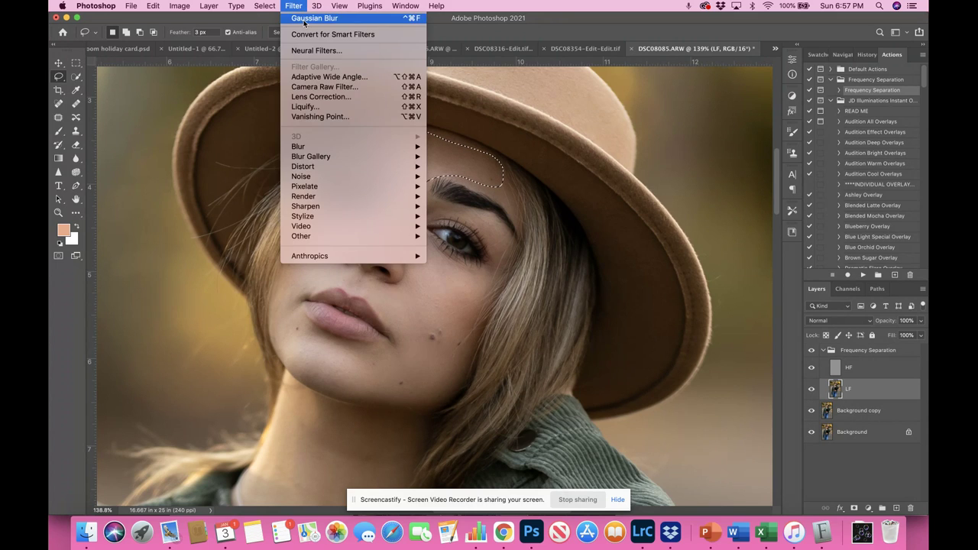
left_click(304, 18)
key("super+d")
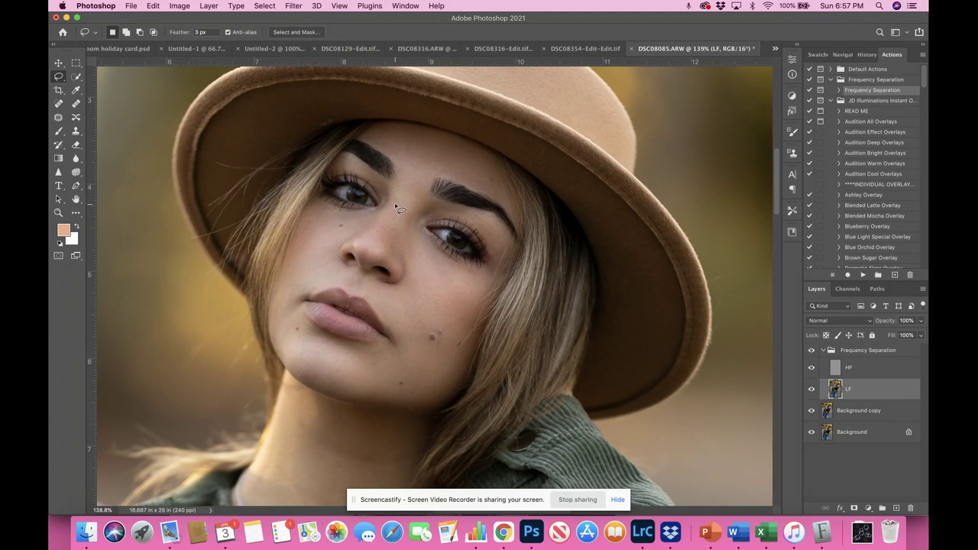
- Lasso the nose bridge and the lower nose in turn and smooth each with Gaussian Blur
mouse_move(396, 205)
left_mouse_down()
mouse_move(366, 226)
mouse_move(358, 256)
mouse_move(393, 244)
mouse_move(410, 205)
mouse_move(399, 208)
left_mouse_up()
left_click(294, 5)
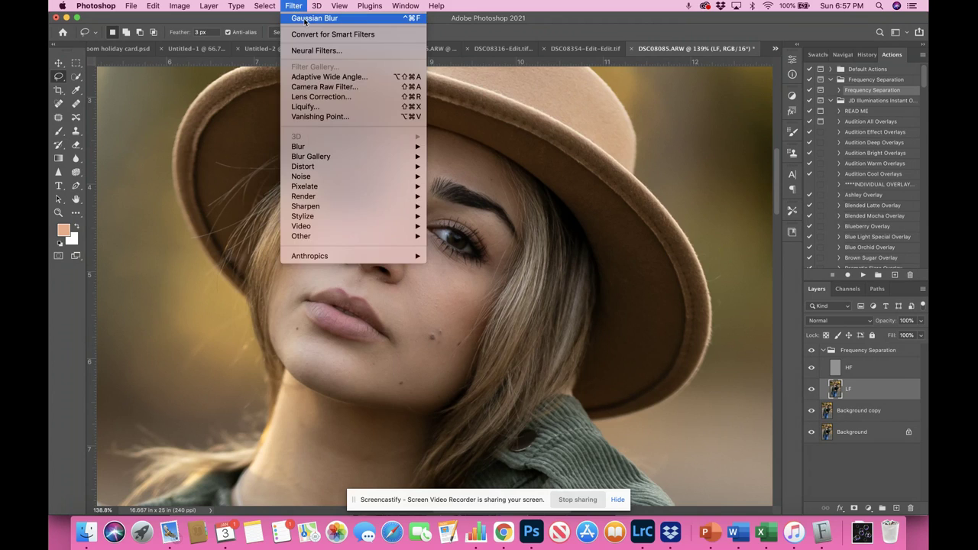
left_click(304, 18)
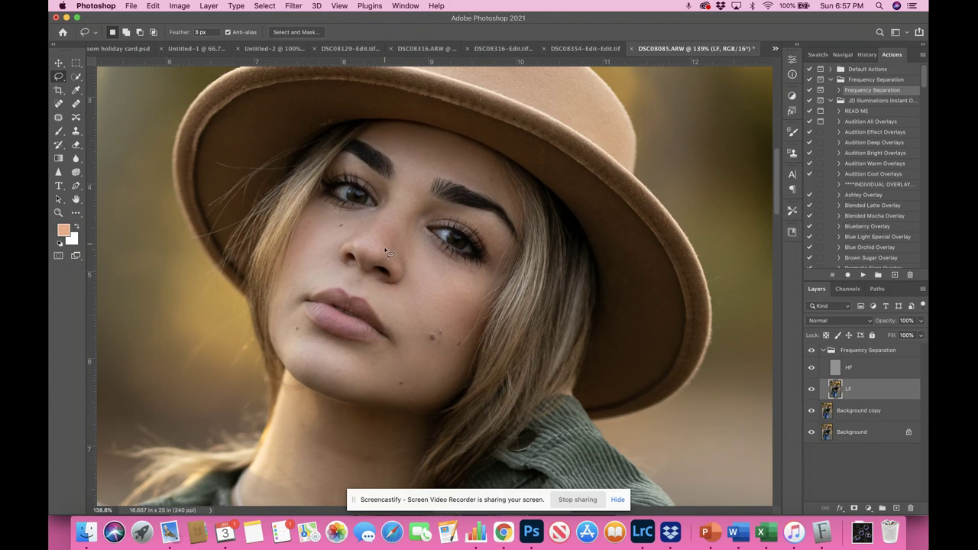
mouse_move(376, 269)
left_mouse_down()
mouse_move(352, 252)
mouse_move(353, 238)
mouse_move(386, 245)
left_mouse_up()
left_click(291, 11)
left_click(305, 18)
left_click(422, 269)
- Smooth the skin below the left mouth corner, then the whole left cheek down to the jaw, with lassoed Gaussian Blur
mouse_move(383, 348)
left_mouse_down()
mouse_move(286, 323)
mouse_move(287, 376)
mouse_move(333, 407)
mouse_move(384, 414)
mouse_move(436, 377)
mouse_move(418, 342)
left_mouse_up()
left_click(294, 5)
left_click(299, 18)
key("super+d")
mouse_move(427, 265)
left_mouse_down()
mouse_move(482, 290)
mouse_move(483, 355)
mouse_move(470, 370)
mouse_move(402, 399)
mouse_move(396, 313)
left_mouse_up()
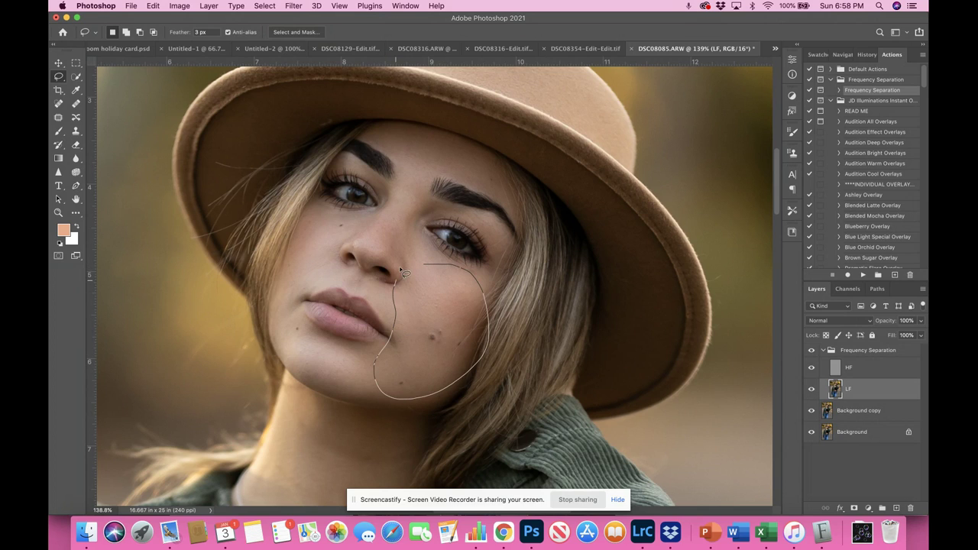
left_click_drag(404, 273, 401, 271)
left_click(293, 5)
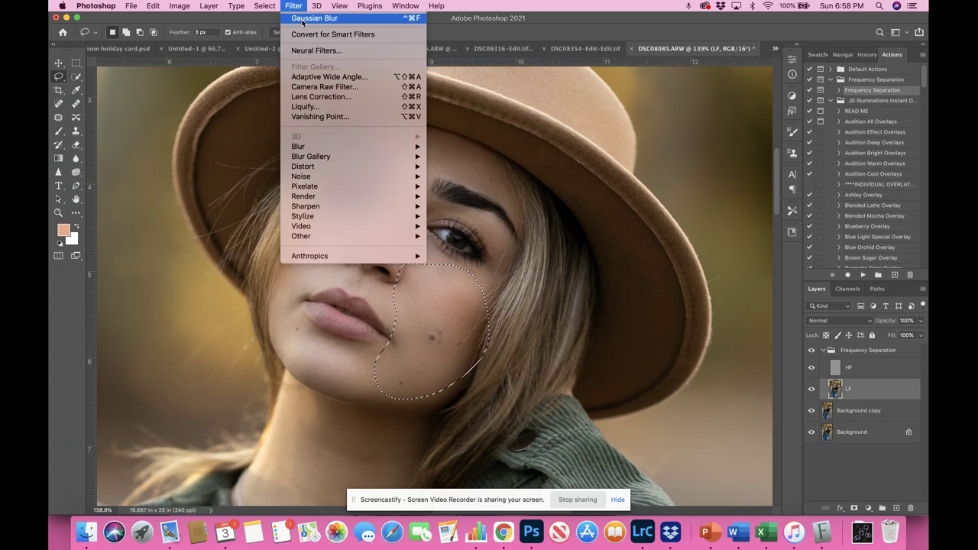
left_click(302, 18)
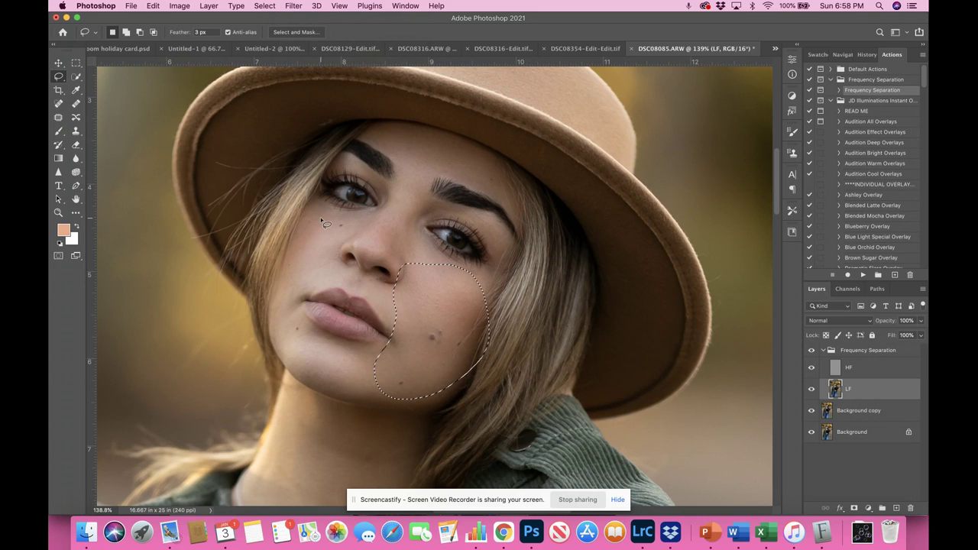
- Lasso her right cheek between the eye and mouth, reapply Gaussian Blur and deselect
mouse_move(321, 217)
left_mouse_down()
mouse_move(332, 280)
mouse_move(308, 289)
mouse_move(293, 252)
mouse_move(315, 215)
left_mouse_up()
left_click(293, 6)
left_click(293, 20)
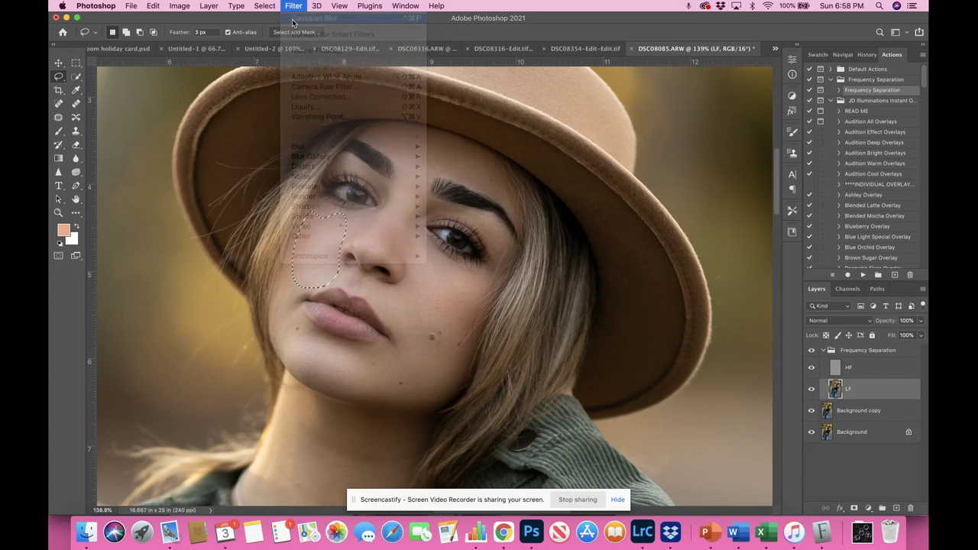
key("ctrl+d")
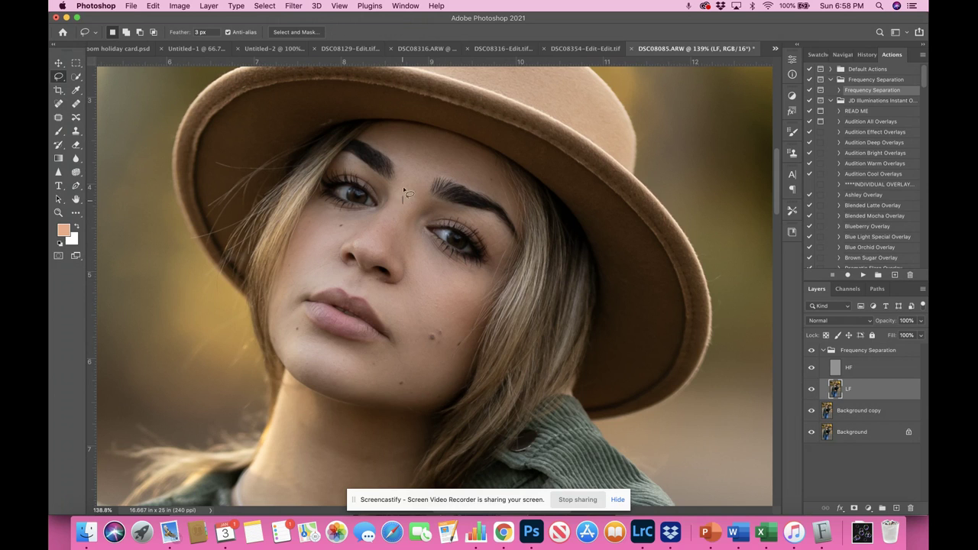
- Lasso the length of the nose up to between the eyebrows, apply Gaussian Blur and deselect
mouse_move(404, 191)
left_mouse_down()
mouse_move(395, 143)
mouse_move(434, 137)
mouse_move(505, 163)
mouse_move(481, 179)
mouse_move(446, 180)
mouse_move(425, 211)
left_mouse_up()
mouse_move(375, 253)
left_mouse_down()
mouse_move(369, 224)
mouse_move(394, 181)
left_mouse_up()
left_click(300, 6)
left_click(313, 16)
key("ctrl+d")
- Lasso the chin below the lower lip, soften it with Gaussian Blur and deselect
mouse_move(373, 356)
left_mouse_down()
mouse_move(301, 350)
mouse_move(295, 380)
mouse_move(343, 393)
mouse_move(380, 359)
left_mouse_up()
left_click(293, 6)
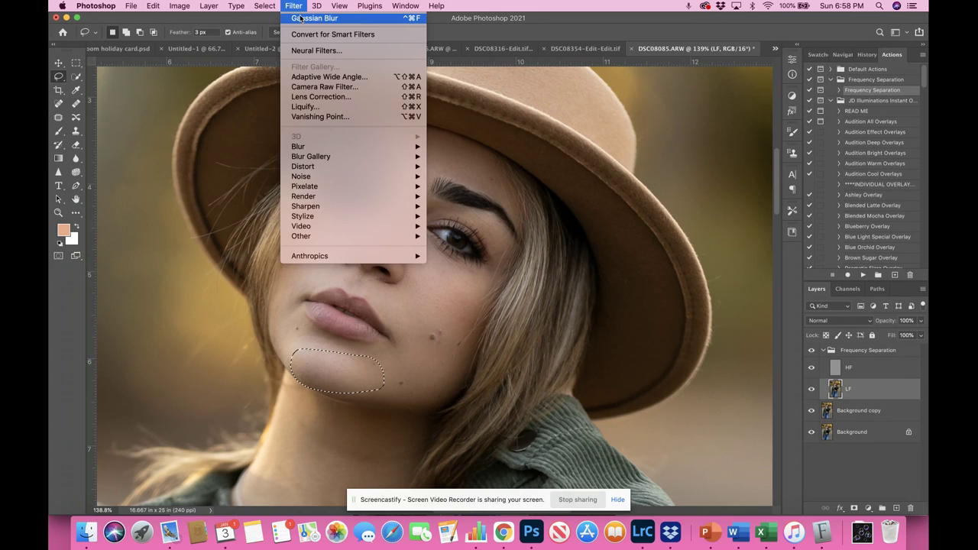
left_click(302, 18)
key("ctrl+d")
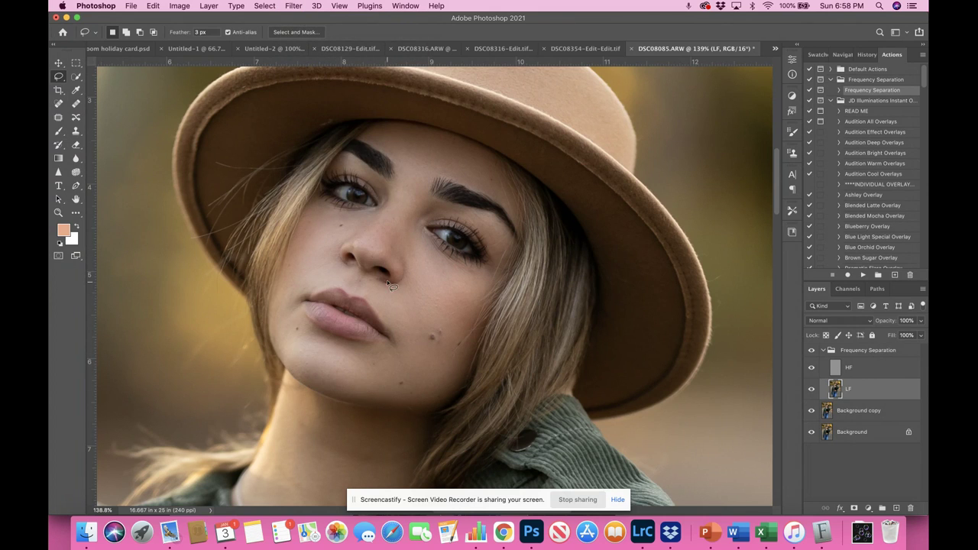
- Lasso a small circle around the nose tip and apply Gaussian Blur to it twice
left_click_drag(387, 249, 356, 253)
left_click(293, 5)
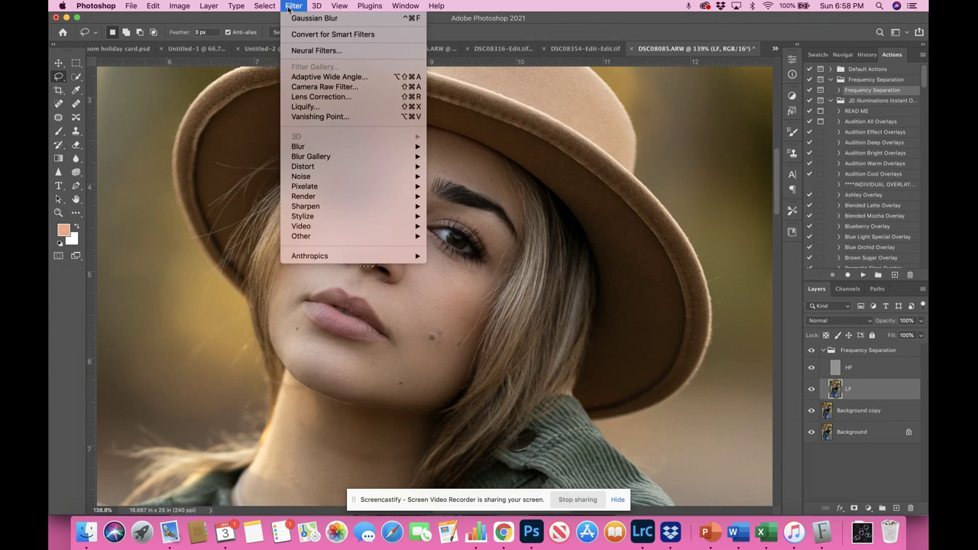
left_click(294, 17)
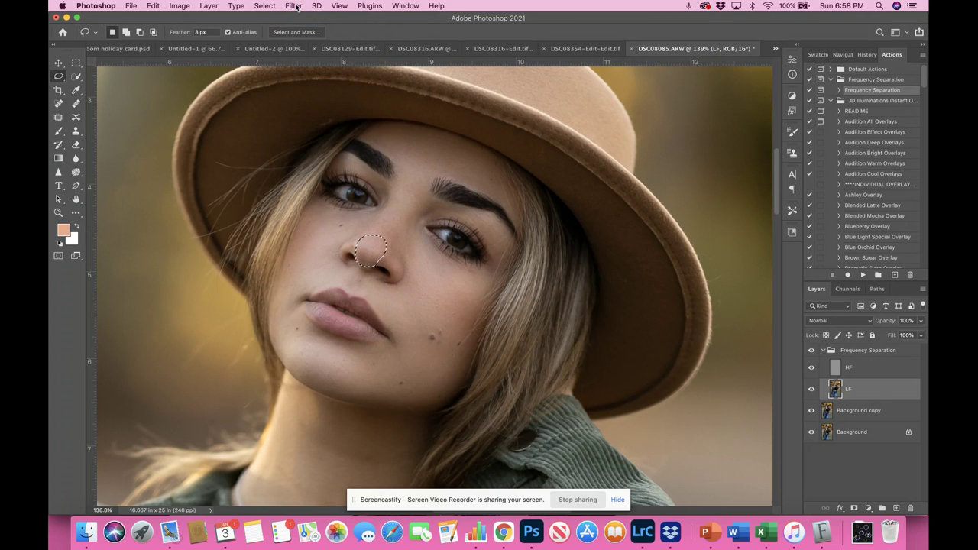
left_click(297, 6)
left_click(301, 17)
- Collapse the Frequency Separation group and toggle its visibility to compare the skin before and after retouching
scroll(456, 296, "down", 3)
scroll(456, 297, "down", 3)
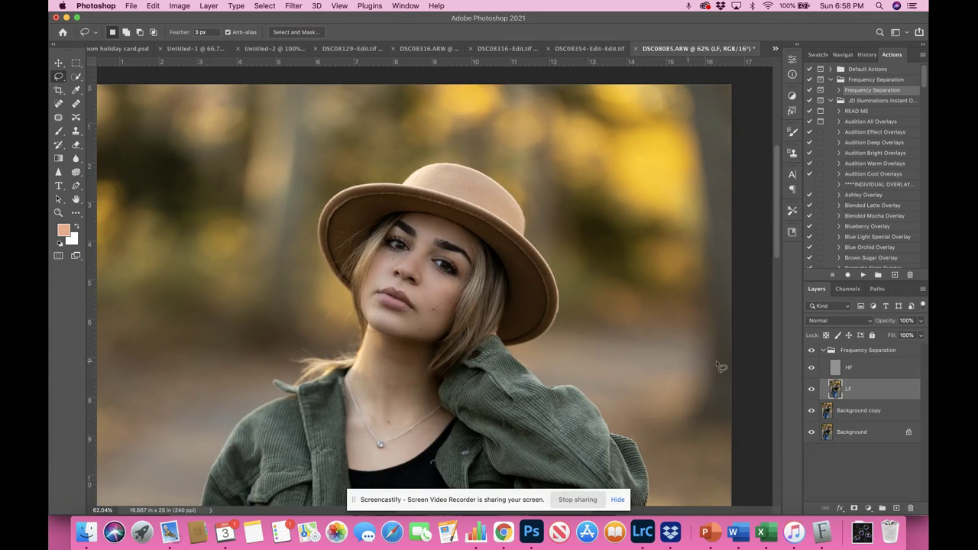
scroll(581, 346, "down", 1)
scroll(580, 346, "down", 2)
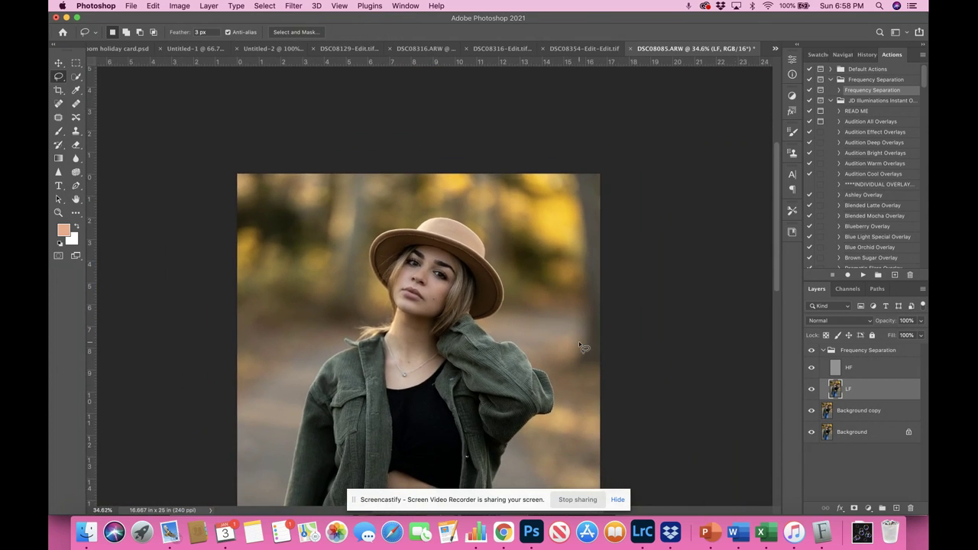
scroll(585, 345, "up", 1)
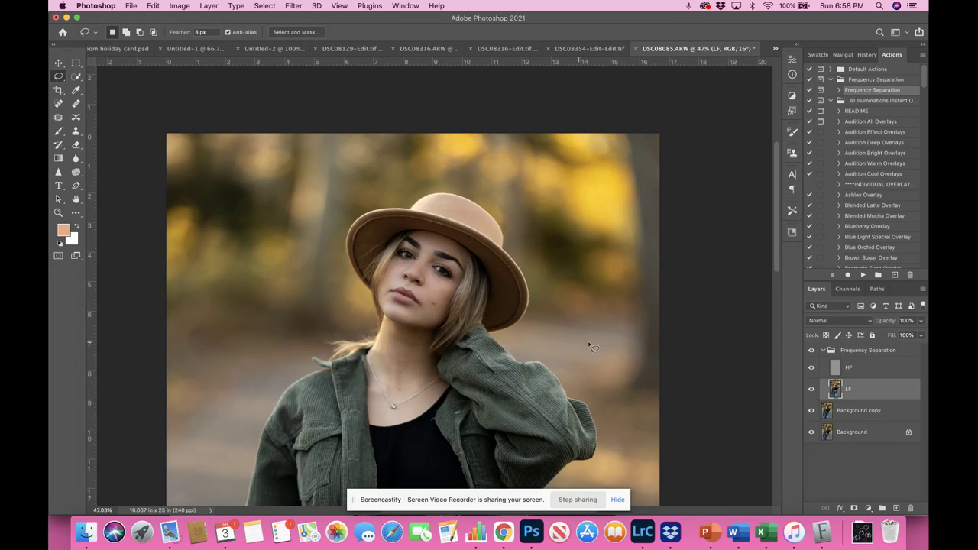
left_click(823, 350)
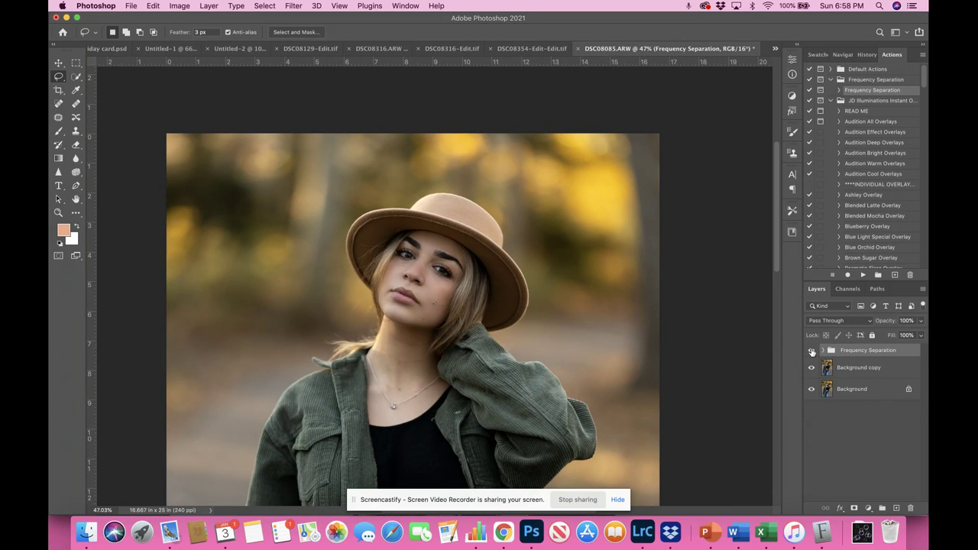
left_click(812, 350)
left_click(812, 351)
scroll(537, 315, "up", 3)
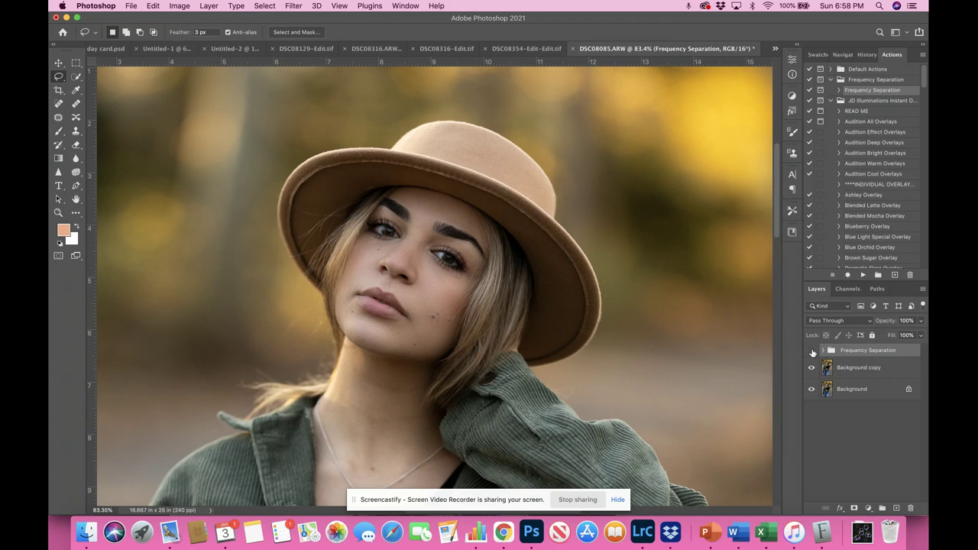
left_click(812, 350)
left_click(812, 352)
left_click(813, 351)
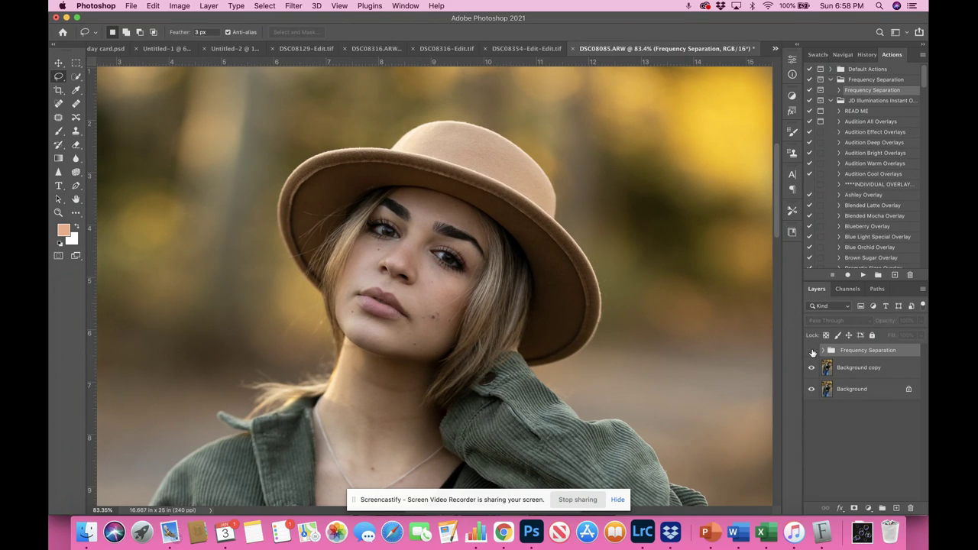
left_click(812, 351)
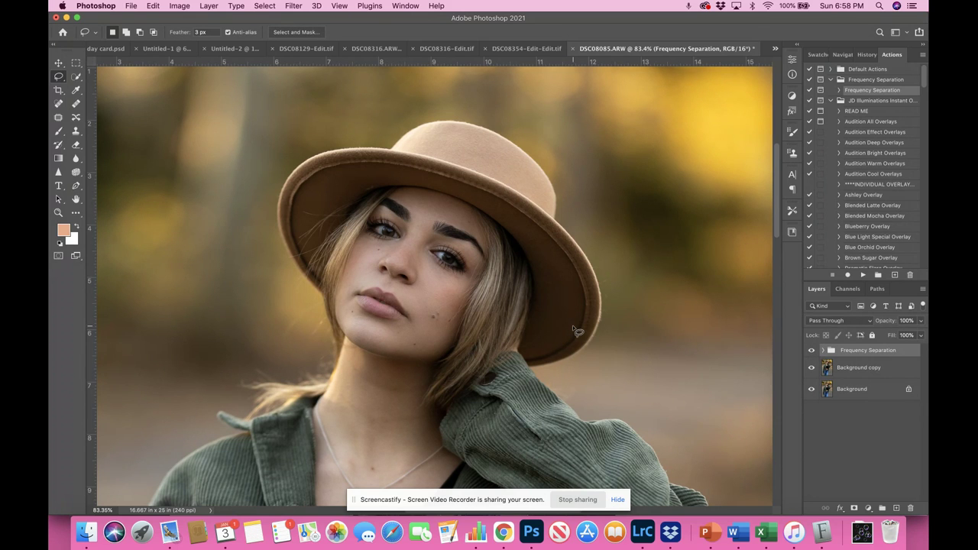
- Heal small marks on both cheeks on the HF layer with the Spot Healing Brush reduced to 10
scroll(572, 325, "up", 5)
scroll(577, 331, "up", 3)
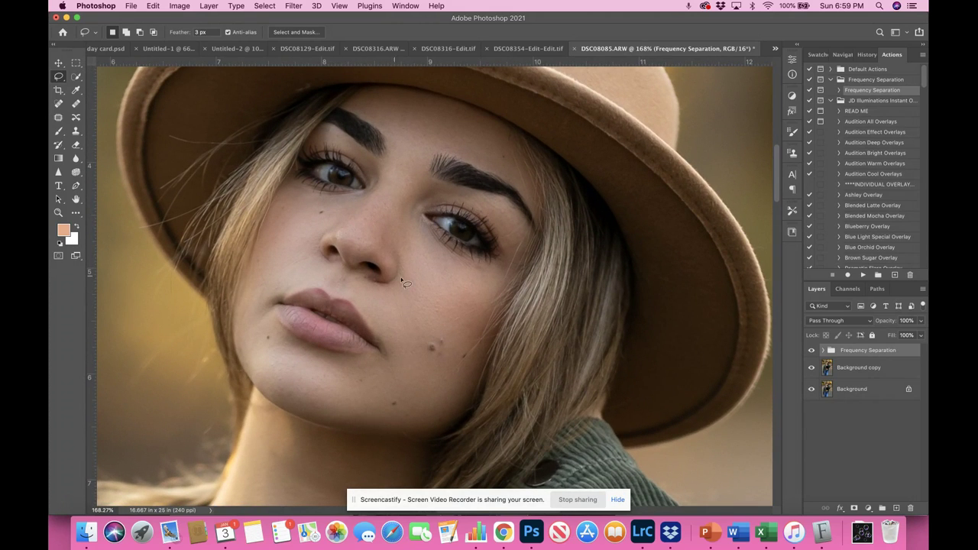
left_click(822, 350)
left_click(842, 391)
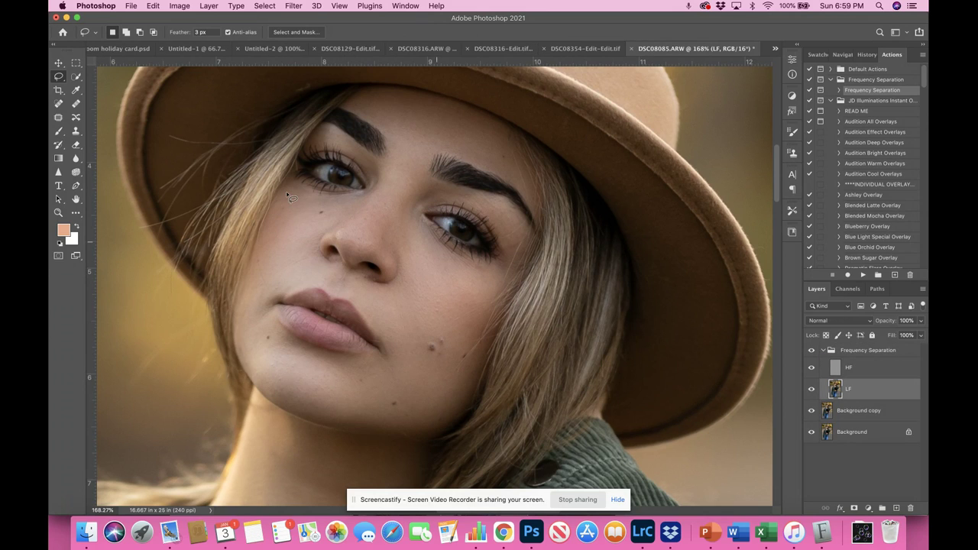
left_click(59, 103)
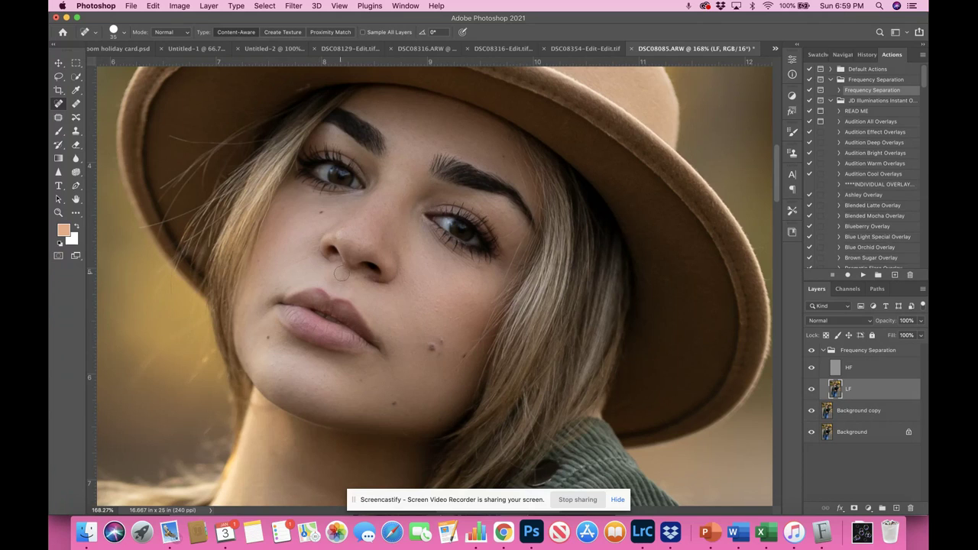
key("bracketleft")
key("bracketleft")
left_click(833, 370)
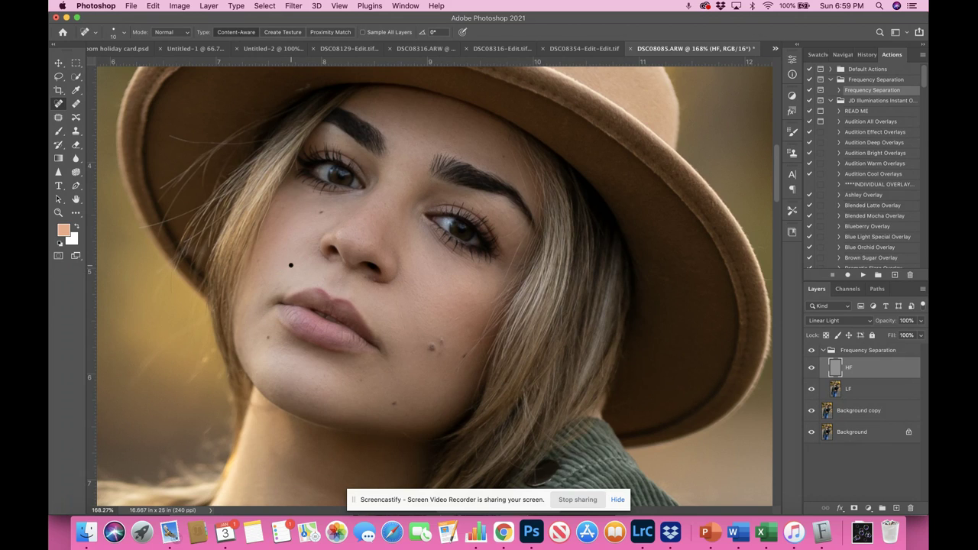
left_click_drag(305, 258, 305, 257)
left_click_drag(446, 277, 447, 276)
- Heal the texture lines beneath her right eye and a mark on the left cheek
left_click_drag(322, 202, 361, 201)
left_click(296, 195)
left_click(428, 302)
- Reduce the Spot Healing Brush to 9 and heal a tiny mark on the side of the nose
scroll(443, 298, "up", 5)
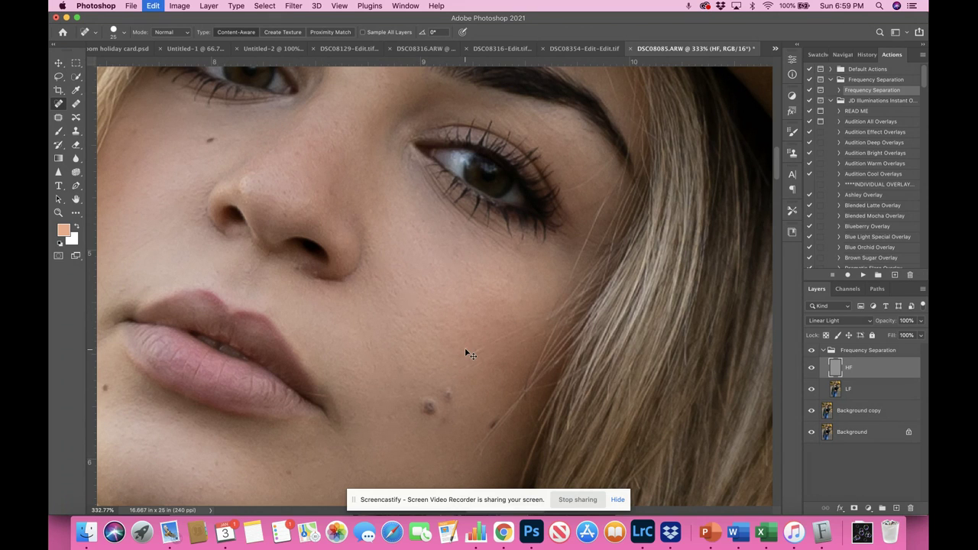
key("bracketleft")
left_click(240, 192)
- Hide and show the collapsed Frequency Separation group to compare the finished retouch with the original
scroll(355, 170, "down", 10)
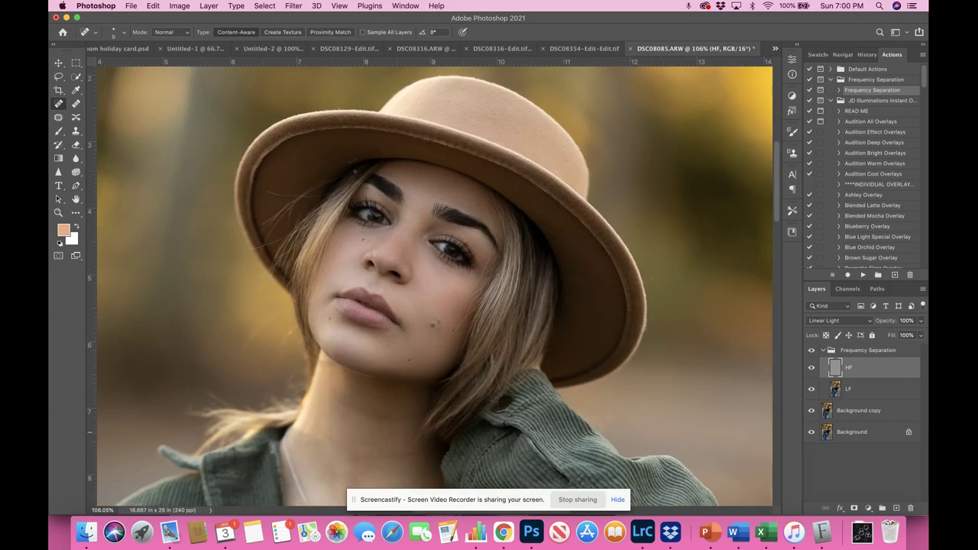
scroll(355, 170, "down", 5)
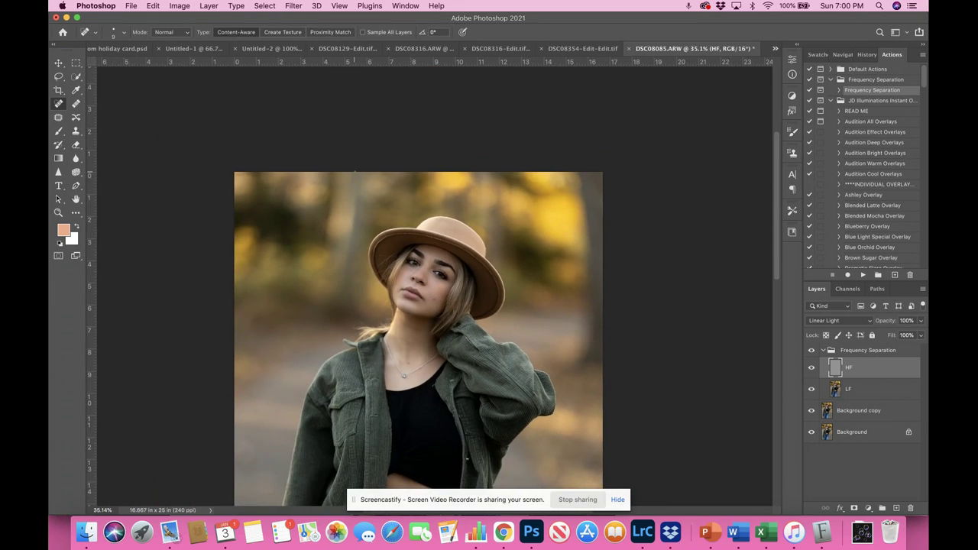
left_click(822, 351)
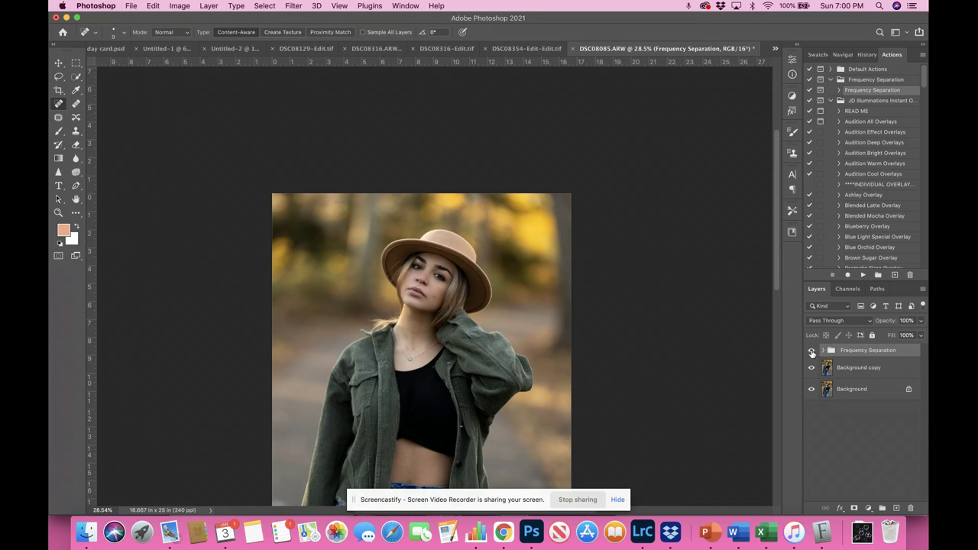
left_click(812, 350)
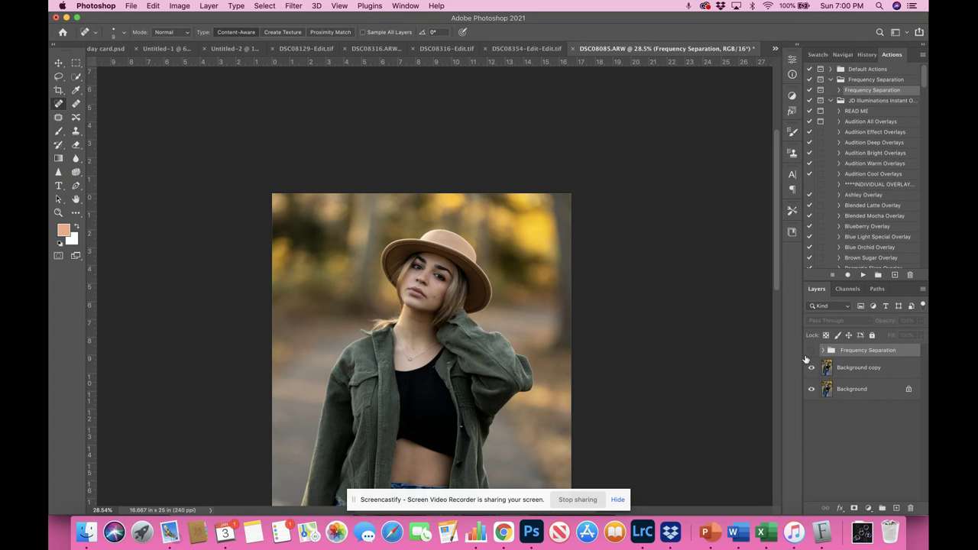
scroll(580, 316, "up", 5)
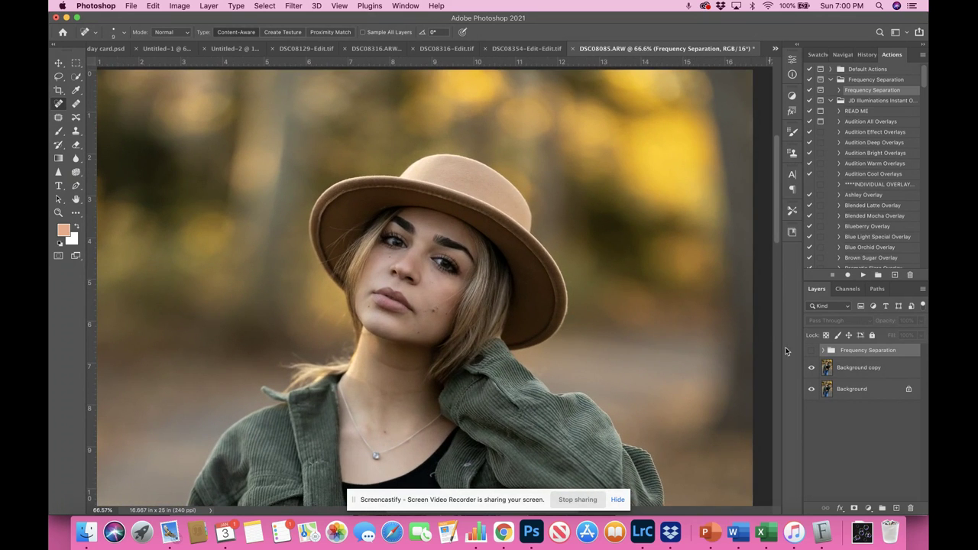
left_click(812, 351)
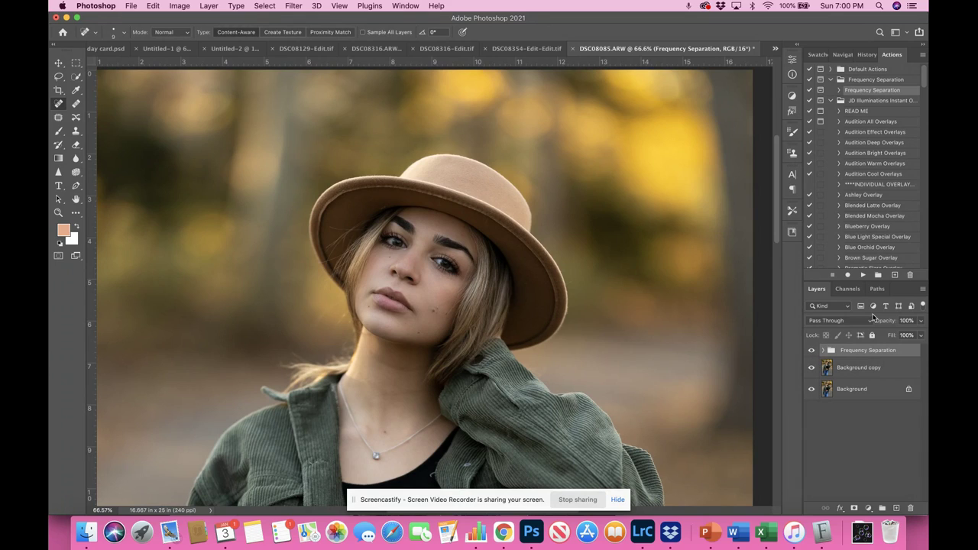
- Reduce the Frequency Separation group's opacity to 78% and flatten all layers into the Background
left_click_drag(895, 324, 882, 323)
right_click(886, 355)
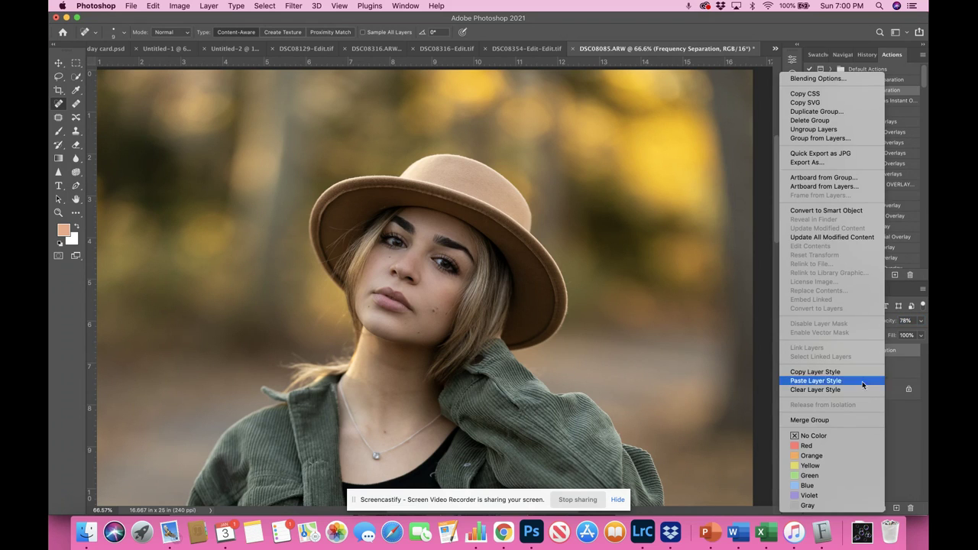
left_click(841, 390)
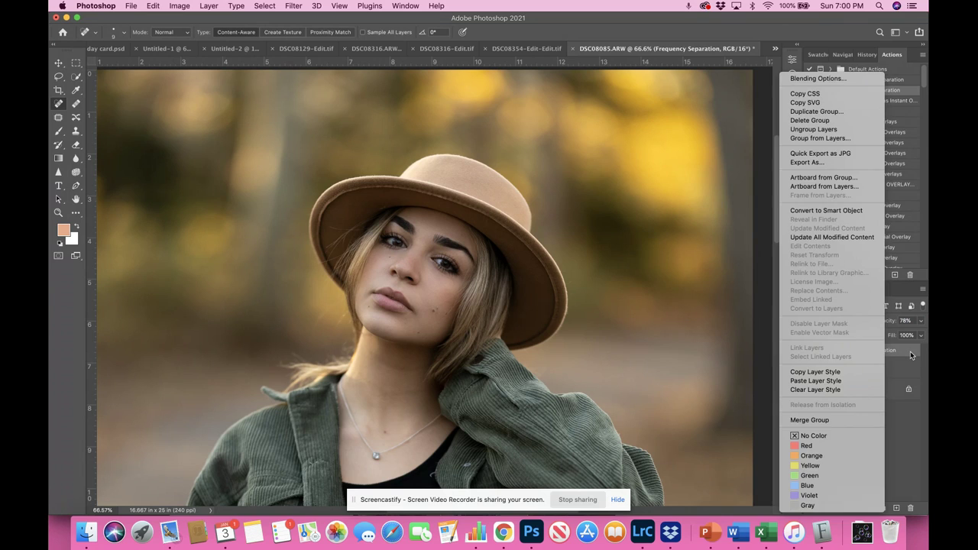
left_click(859, 392, "shift")
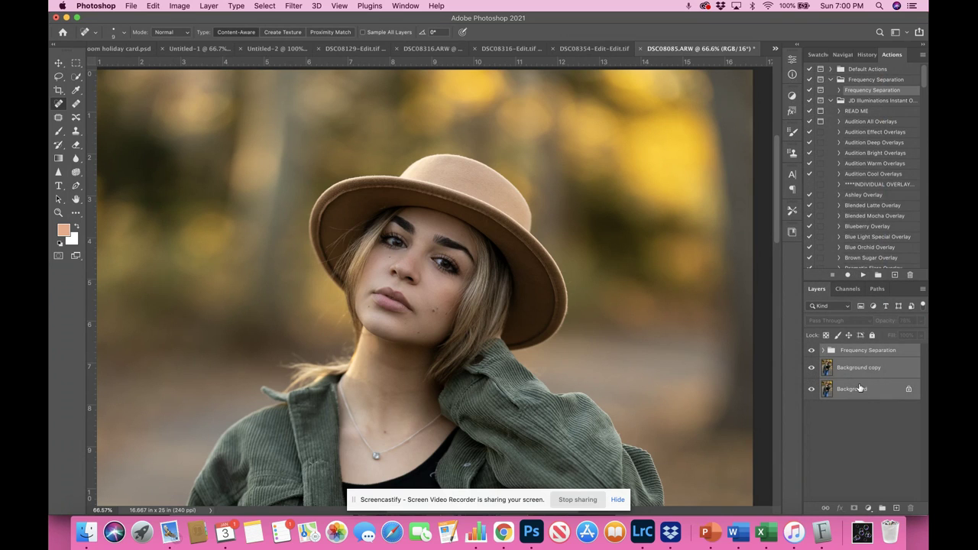
right_click(860, 388)
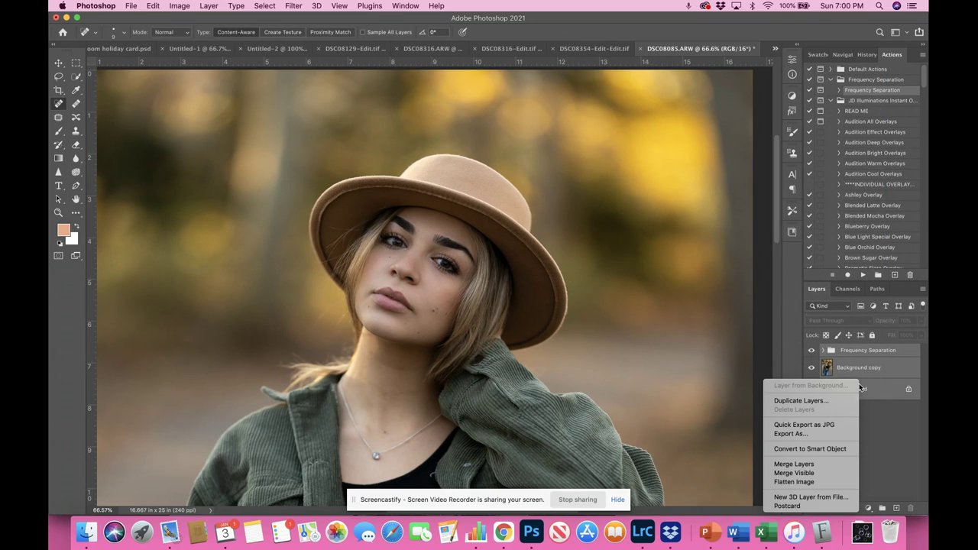
left_click(819, 484)
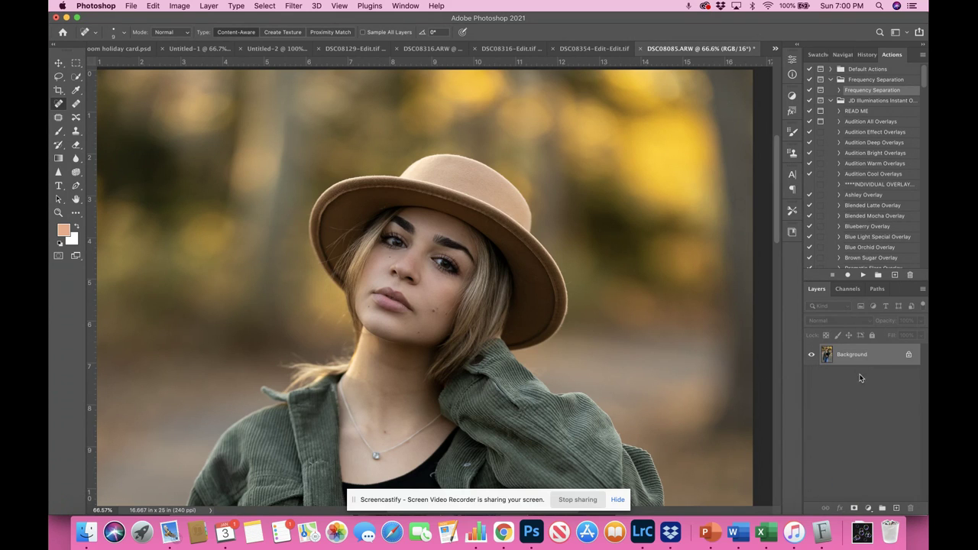
- Duplicate the flattened Background layer
left_click_drag(880, 362, 896, 508)
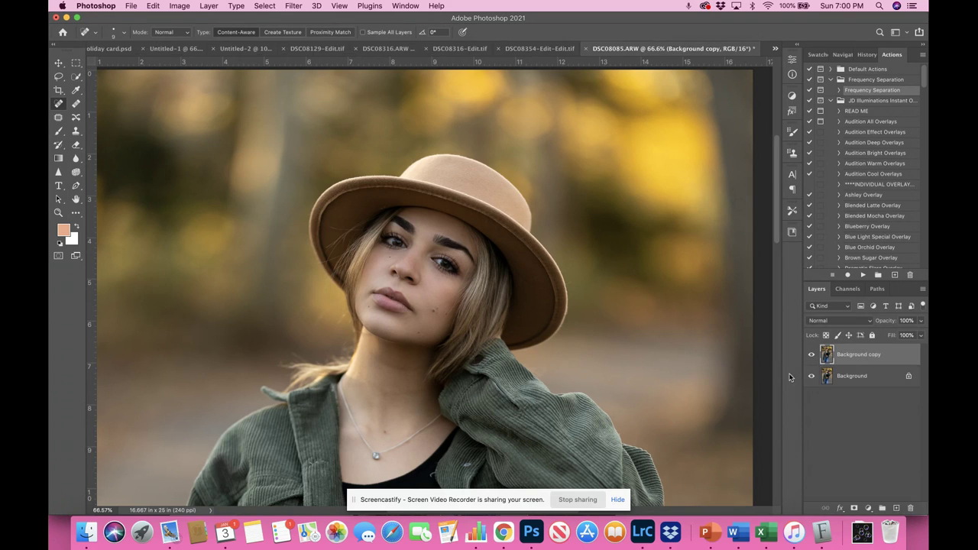
scroll(426, 286, "up", 3)
scroll(426, 286, "down", 5)
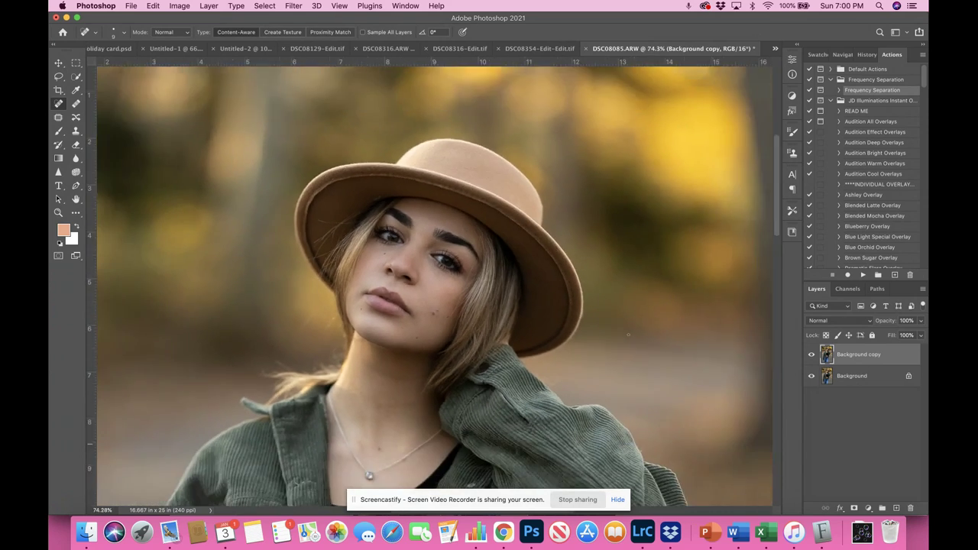
scroll(413, 287, "down", 2)
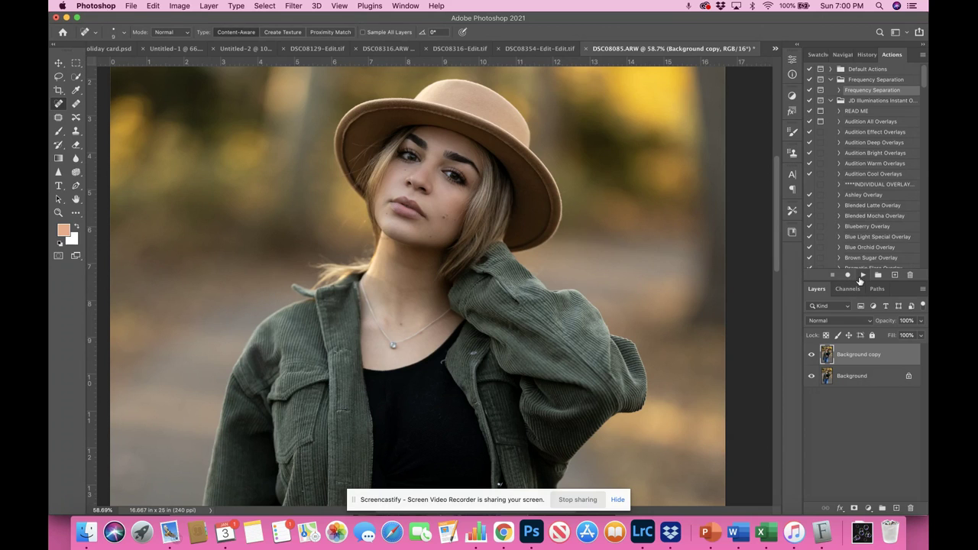
scroll(633, 279, "down", 4)
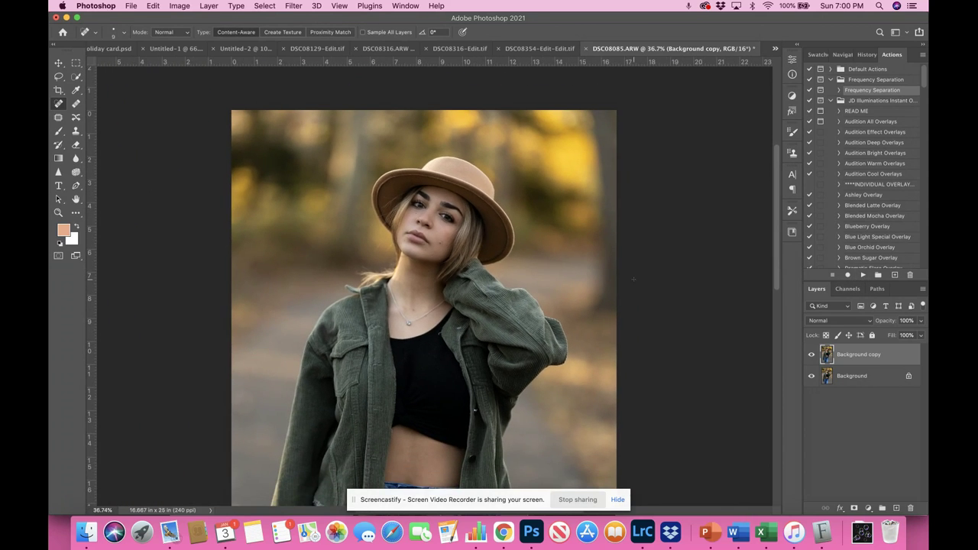
- Examine the eye and mouth makeover actions and the foundation actions in the first two Greater Than Gatsby sets
left_click(832, 101)
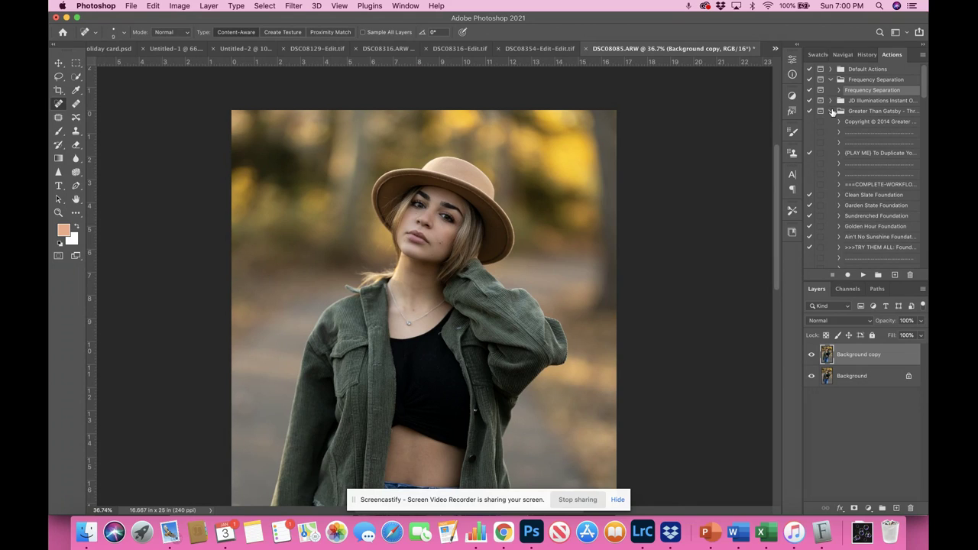
left_click(831, 112)
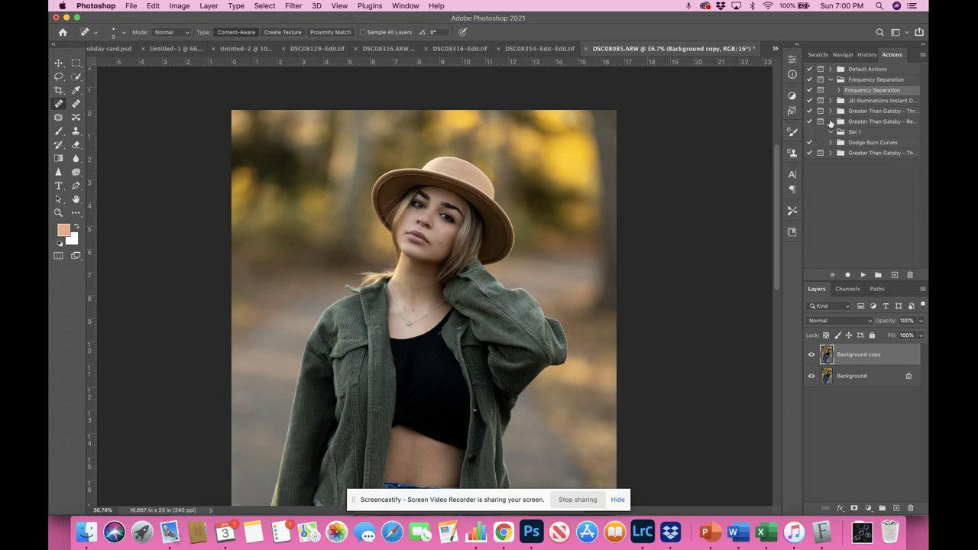
left_click(831, 122)
scroll(840, 181, "down", 5)
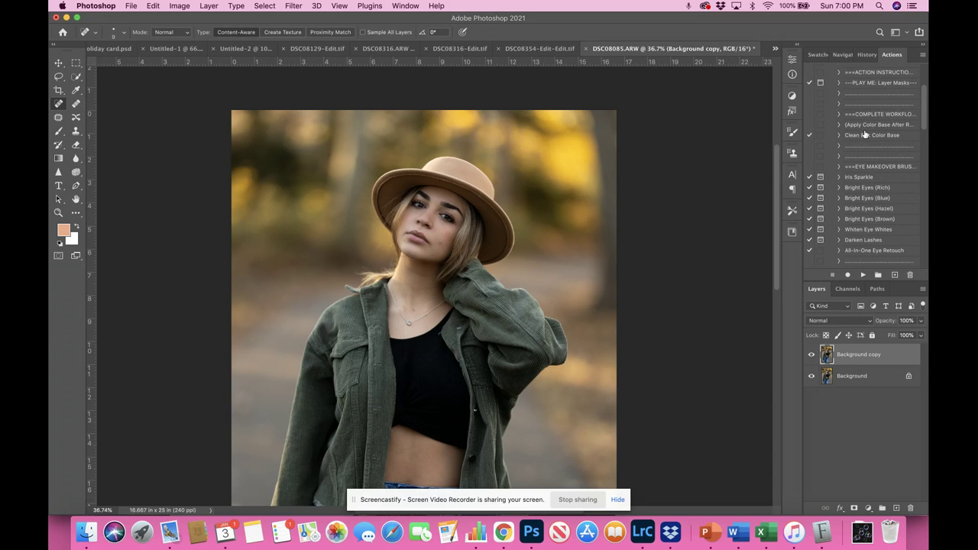
scroll(866, 134, "up", 5)
scroll(441, 193, "up", 8)
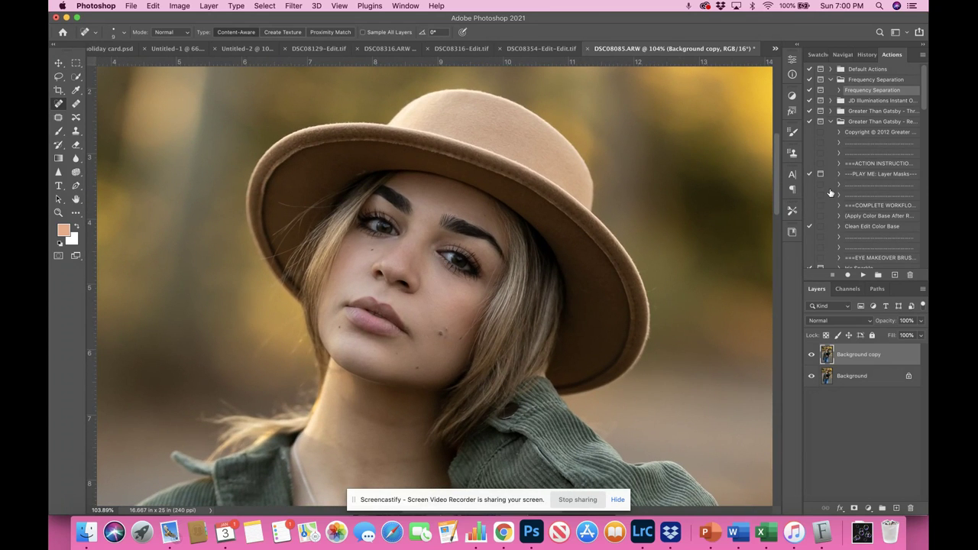
scroll(856, 145, "down", 5)
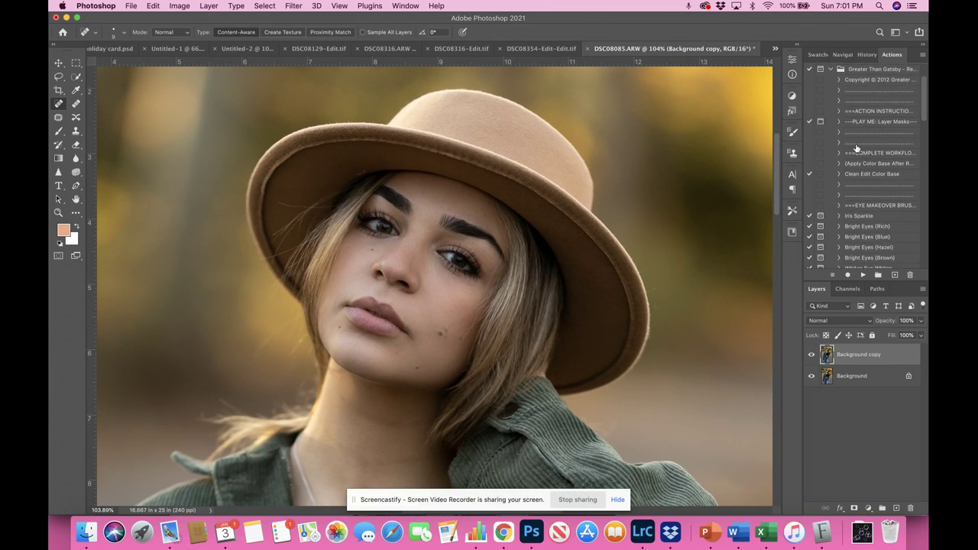
scroll(857, 147, "down", 6)
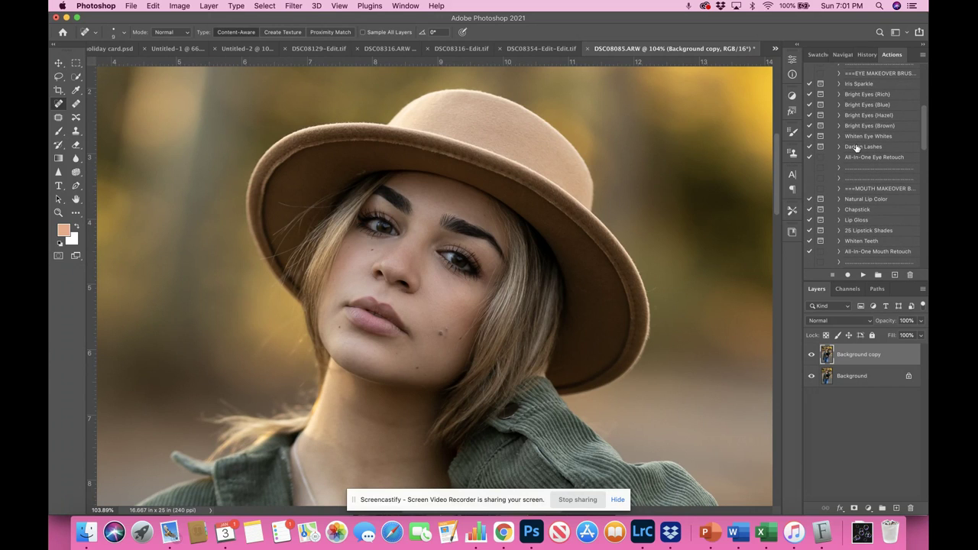
left_click(854, 222)
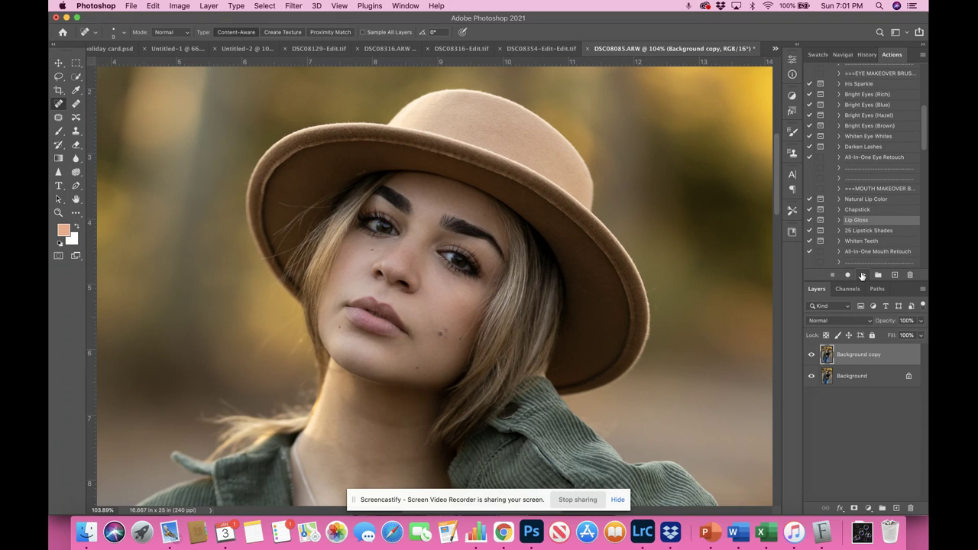
scroll(860, 186, "up", 10)
scroll(860, 186, "up", 1)
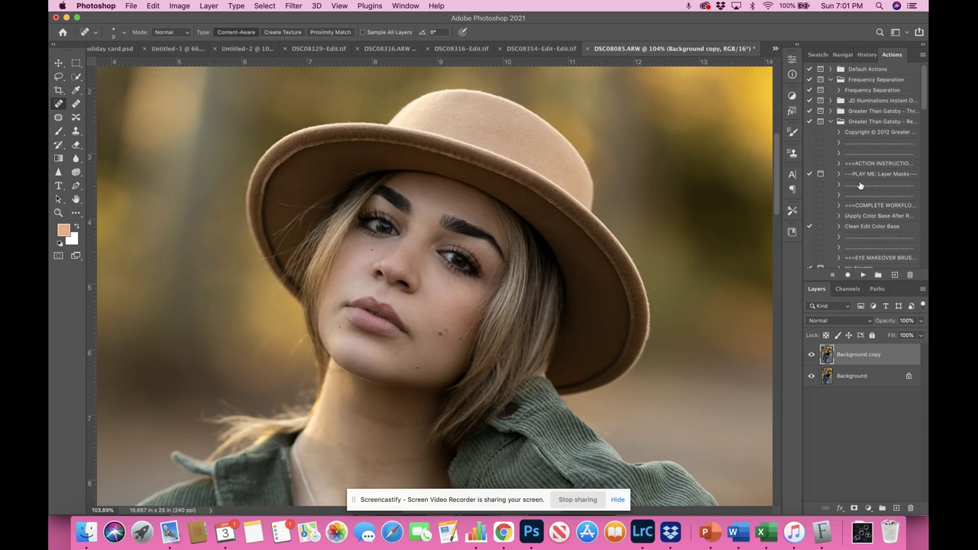
left_click(832, 122)
left_click(830, 111)
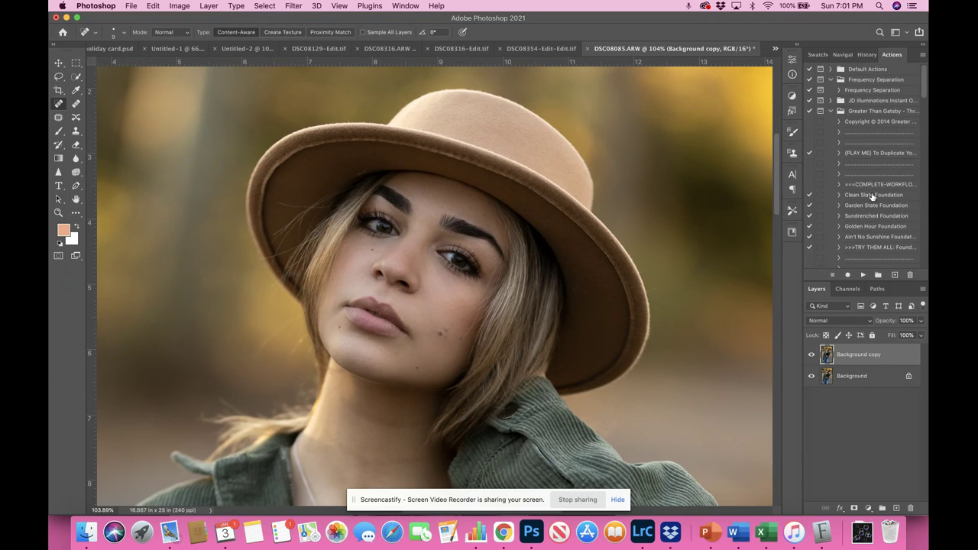
left_click(831, 101)
left_click(831, 101)
left_click(832, 112)
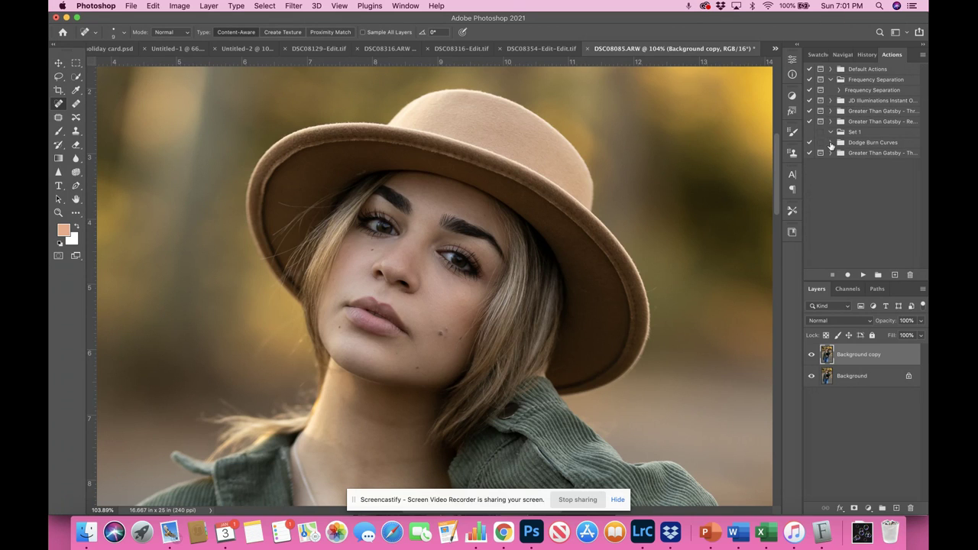
- Run the BASE: Eye Foundation action from the last Greater Than Gatsby set and continue past its instructions
left_click(832, 154)
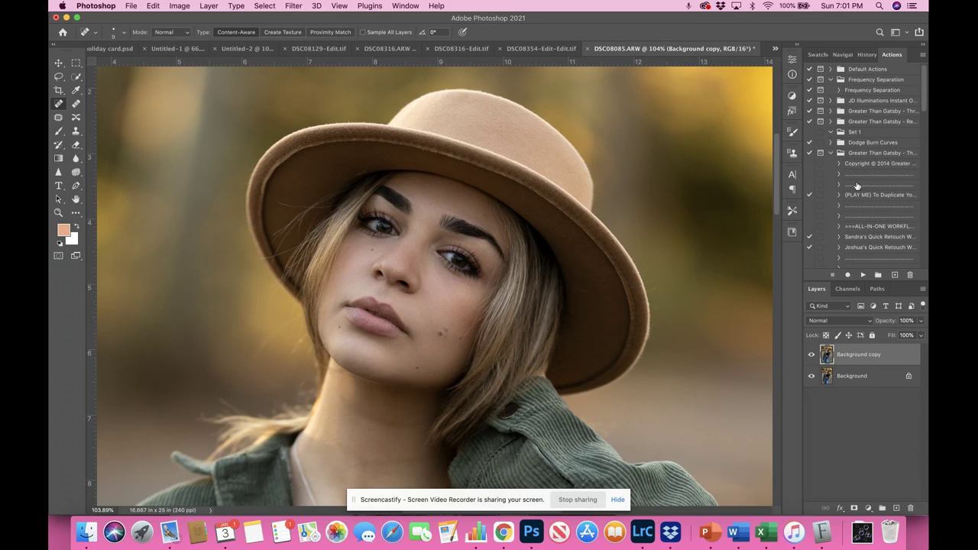
scroll(864, 199, "down", 5)
scroll(866, 200, "down", 6)
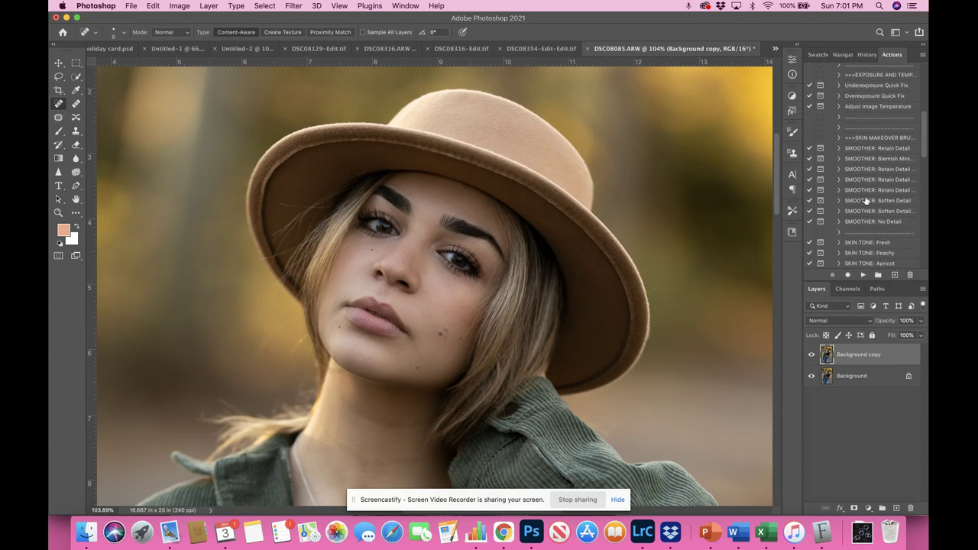
scroll(866, 201, "down", 8)
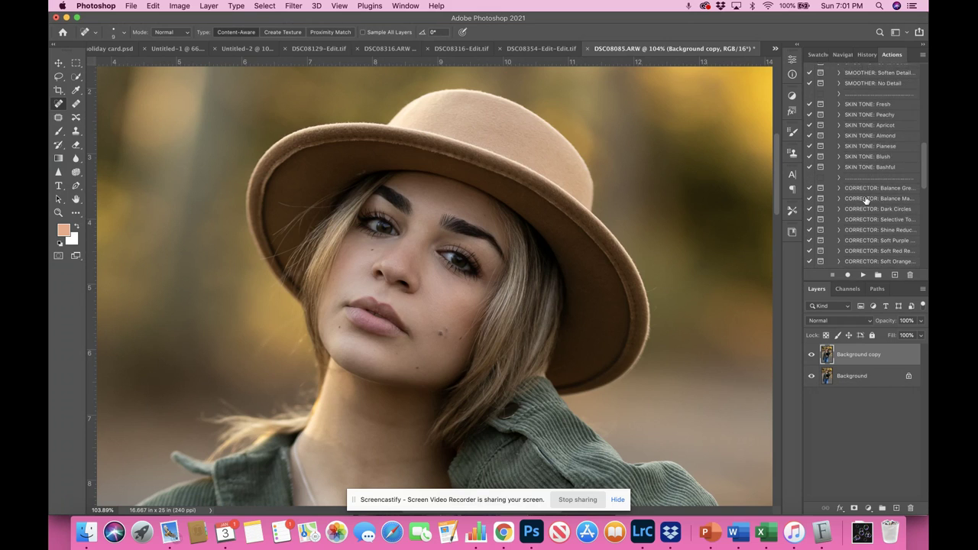
scroll(866, 200, "down", 2)
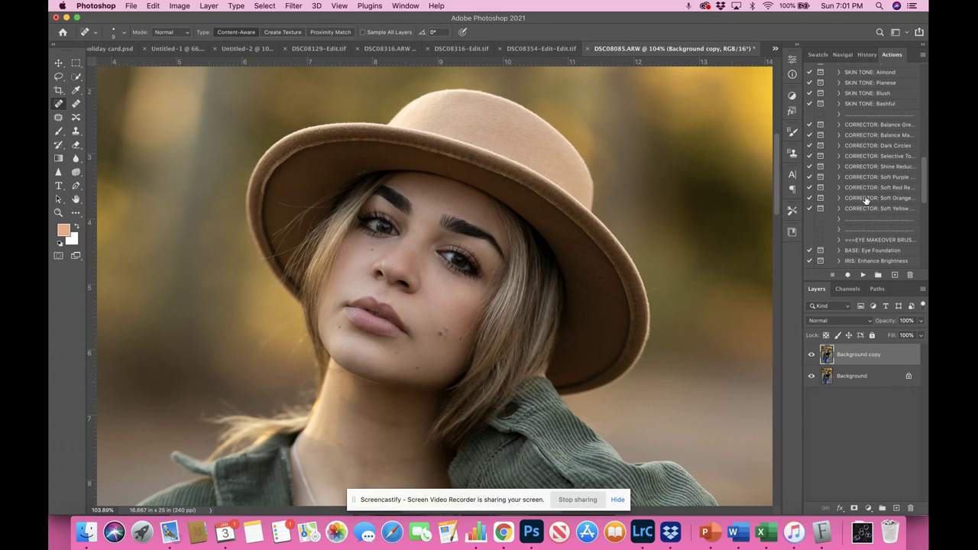
scroll(866, 200, "down", 5)
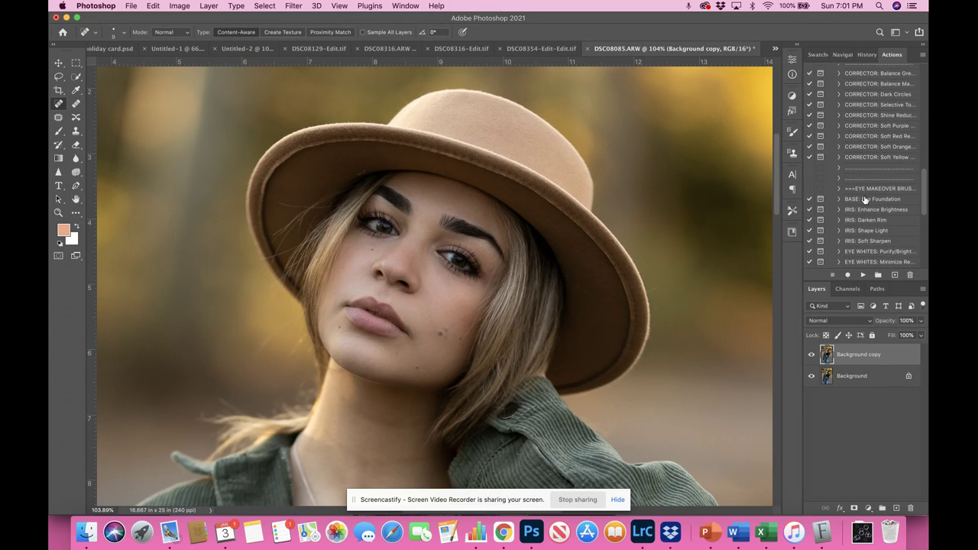
left_click(867, 199)
left_click(863, 275)
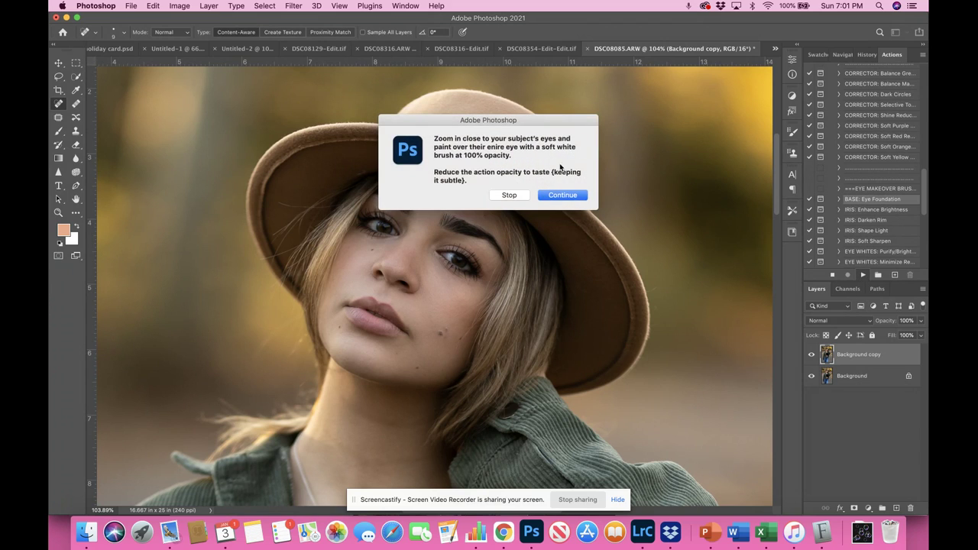
left_click(562, 195)
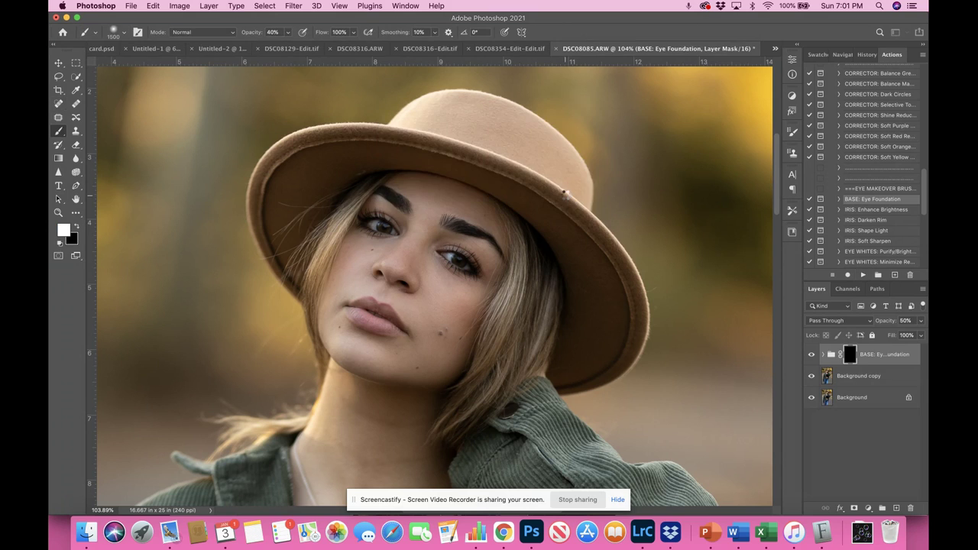
- Reduce the white brush to size 40 with 50% opacity for painting the eyes on the Eye Foundation mask
key("bracketleft")
key("bracketleft")
key("bracketleft")
key("bracketleft")
key("bracketleft")
key("bracketleft")
key("bracketleft")
key("bracketleft")
key("bracketleft")
key("bracketleft")
key("bracketleft")
key("bracketleft")
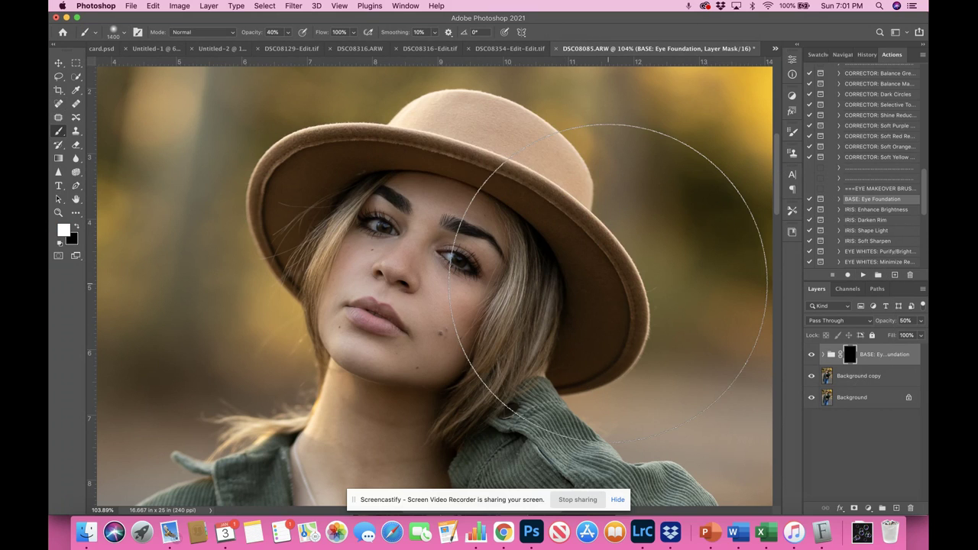
key("bracketleft")
key("bracketleft")
key("bracketleft")
key("bracketleft")
key("bracketleft")
key("bracketleft")
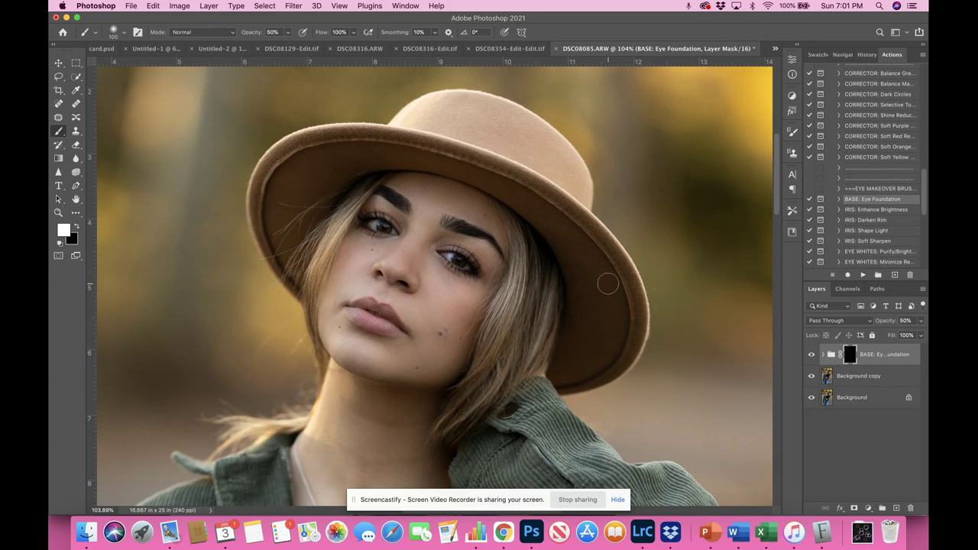
key("bracketleft")
key("bracketleft")
key("bracketleft")
key("bracketleft")
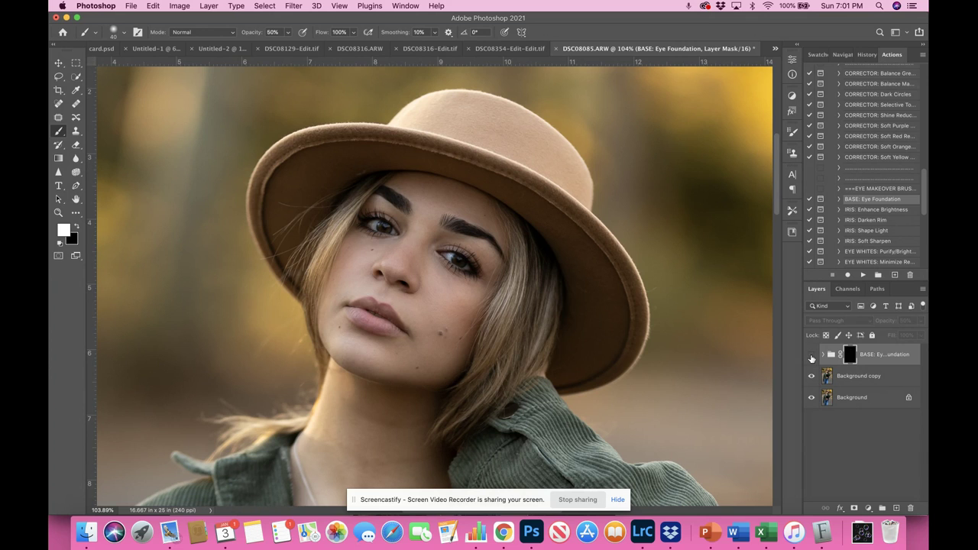
- Switch the mask brush to black with 90% opacity, ready to refine the Eye Foundation mask around the eyes
key("super+0")
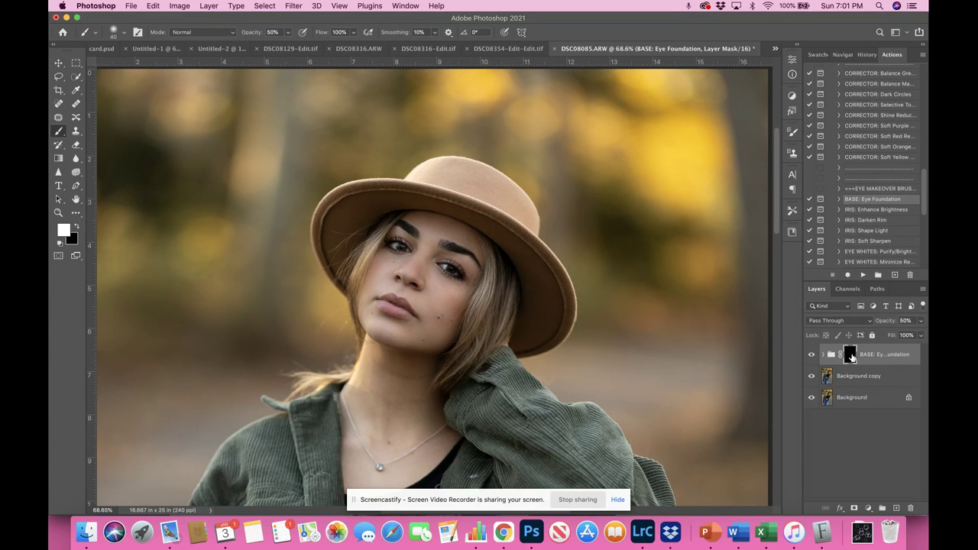
key("x")
scroll(633, 300, "up", 5)
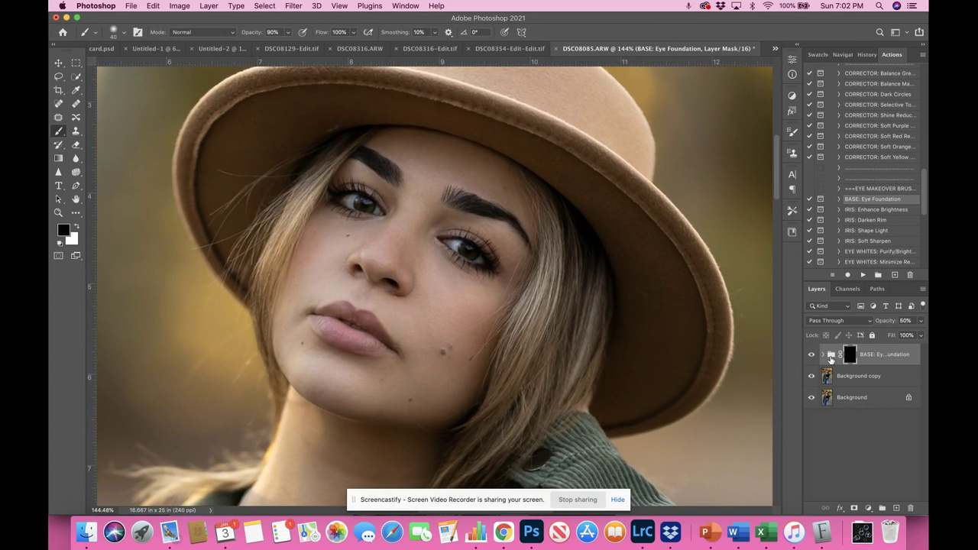
- Hide and show the BASE: Eye Foundation group to compare the eyes with and without the effect
left_click(812, 357)
left_click(812, 356)
left_click(812, 356)
left_click(811, 357)
- Run the IRIS: Soft Sharpen action and continue past its instructions
scroll(874, 235, "down", 3)
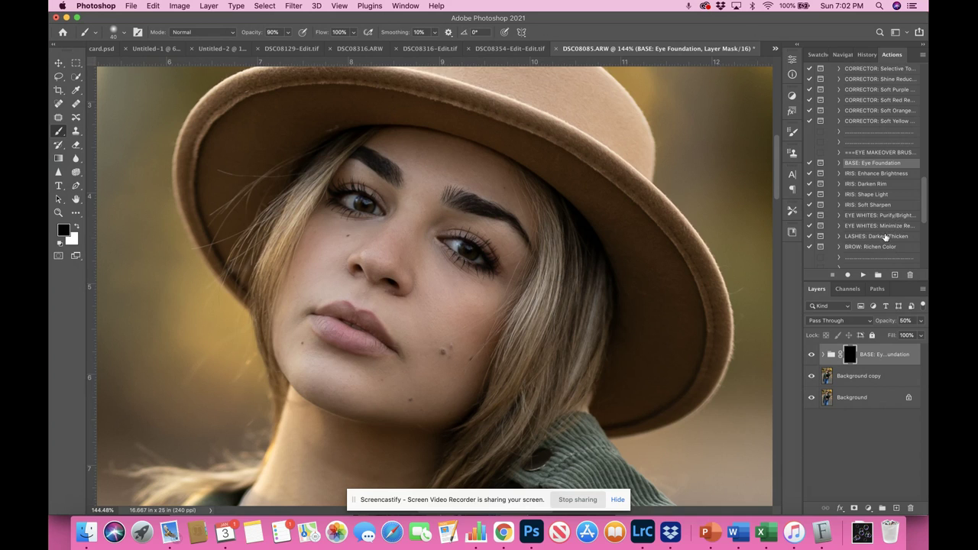
scroll(885, 237, "down", 3)
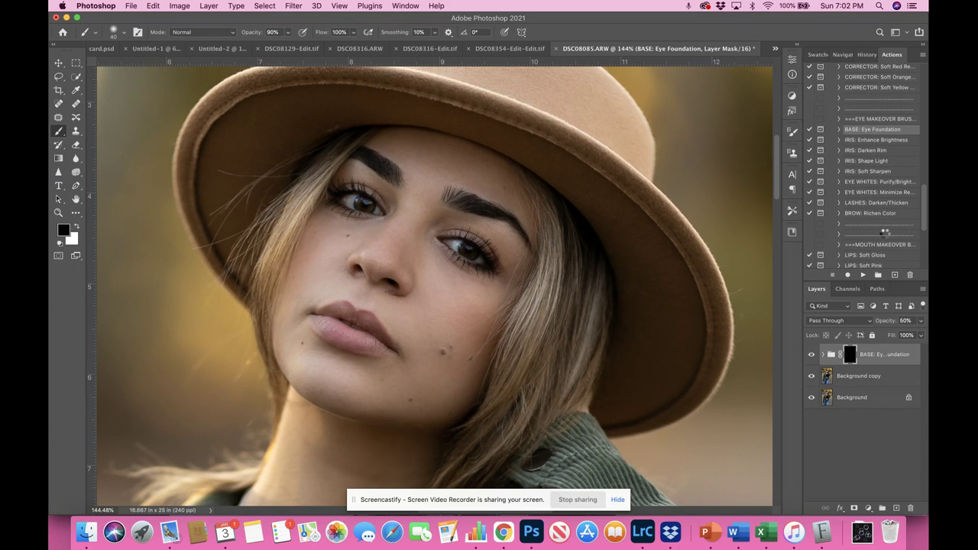
scroll(885, 233, "down", 1)
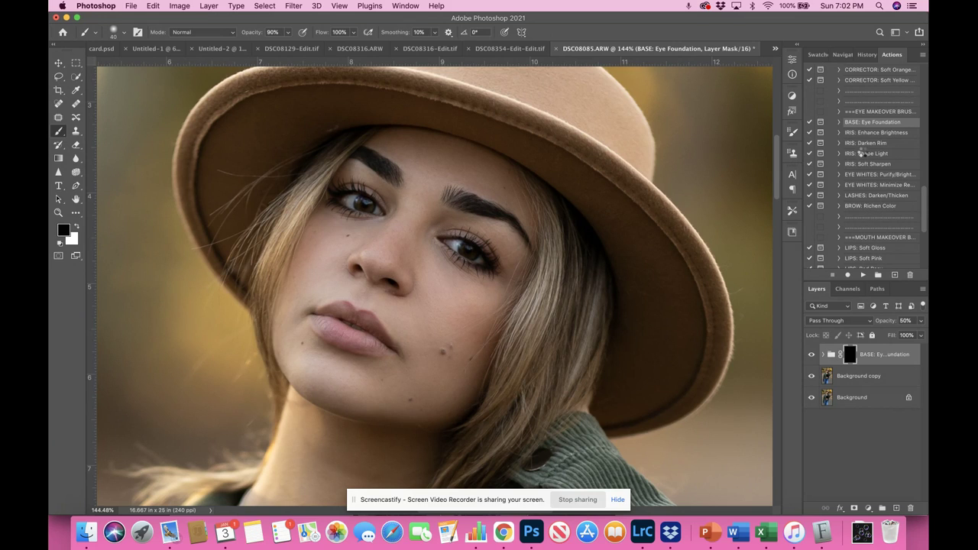
left_click(863, 164)
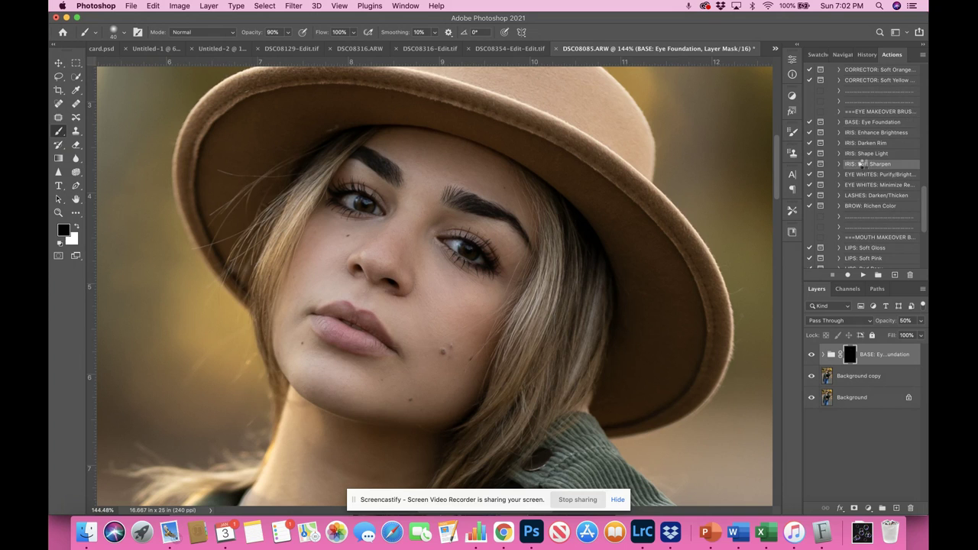
left_click(863, 275)
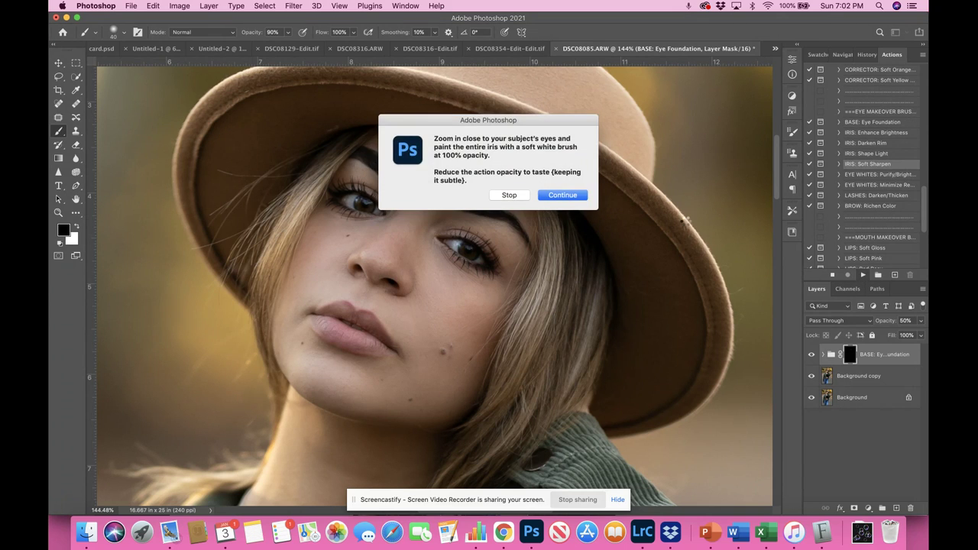
left_click(566, 197)
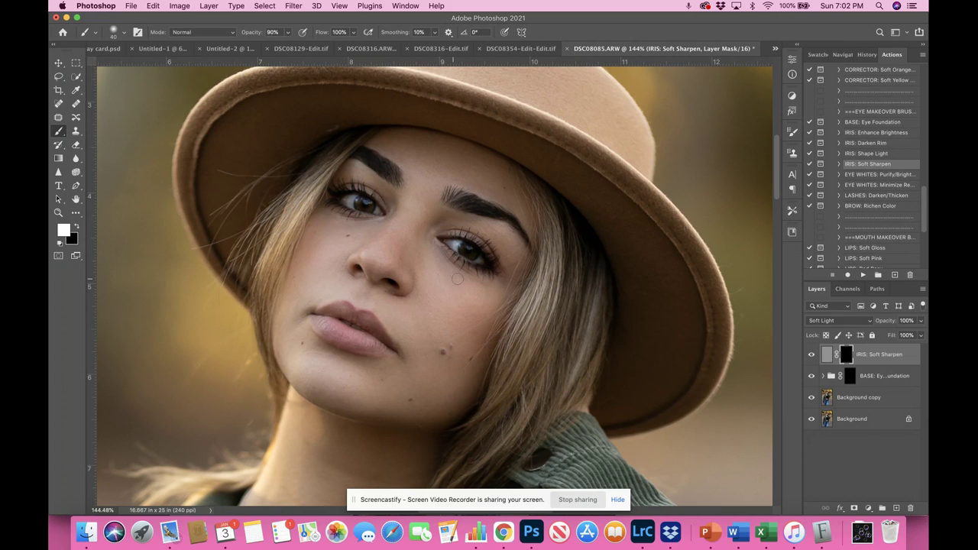
- Paint white at 90% opacity over both irises on the IRIS: Soft Sharpen mask and check the sharpened eyes
left_click_drag(481, 240, 469, 248)
left_click_drag(363, 201, 365, 204)
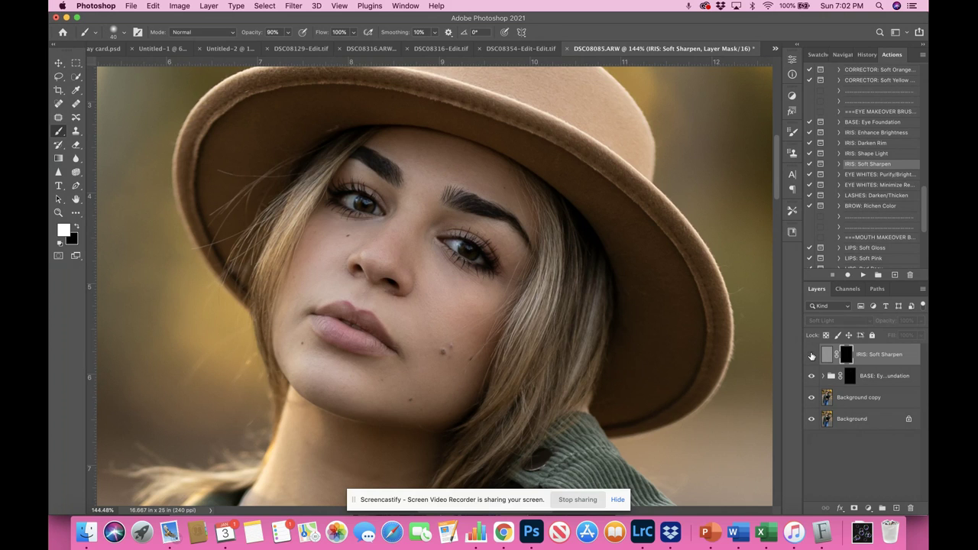
scroll(614, 301, "down", 5)
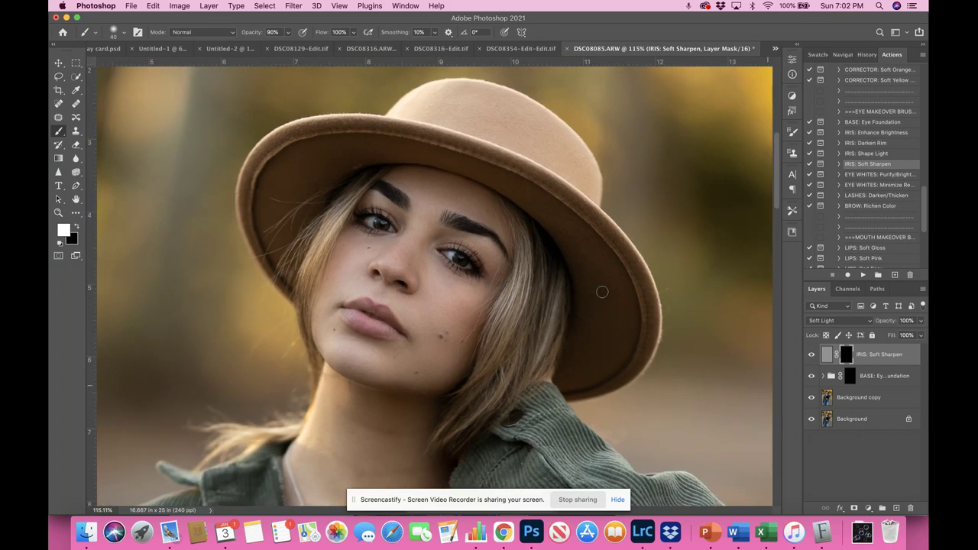
scroll(602, 292, "up", 3)
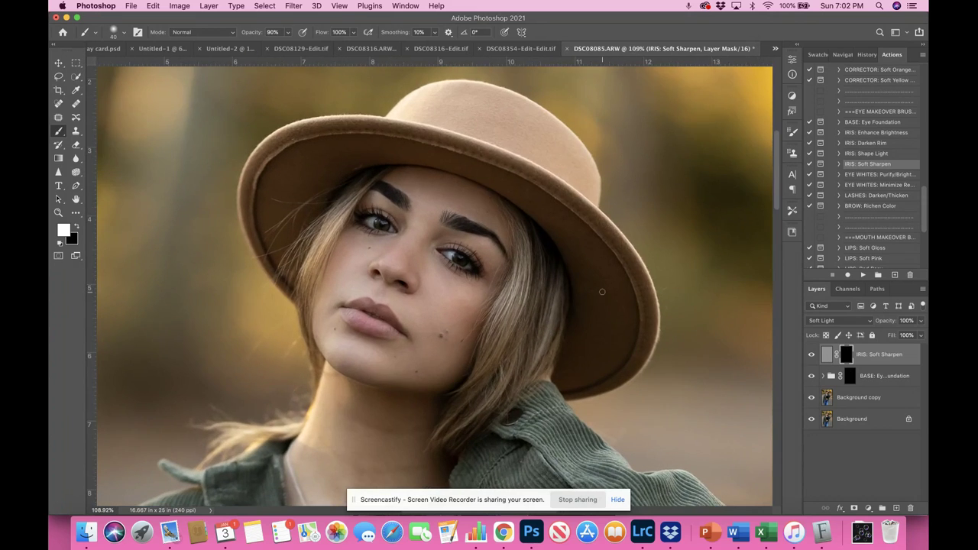
- Run the LIPS: Soft Gloss action and continue past its instructions
scroll(884, 191, "down", 3)
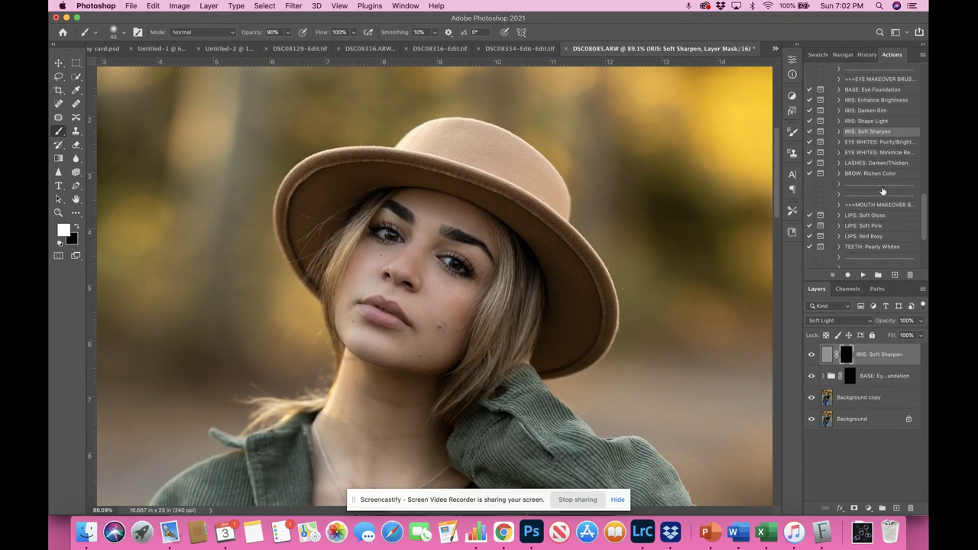
left_click(870, 200)
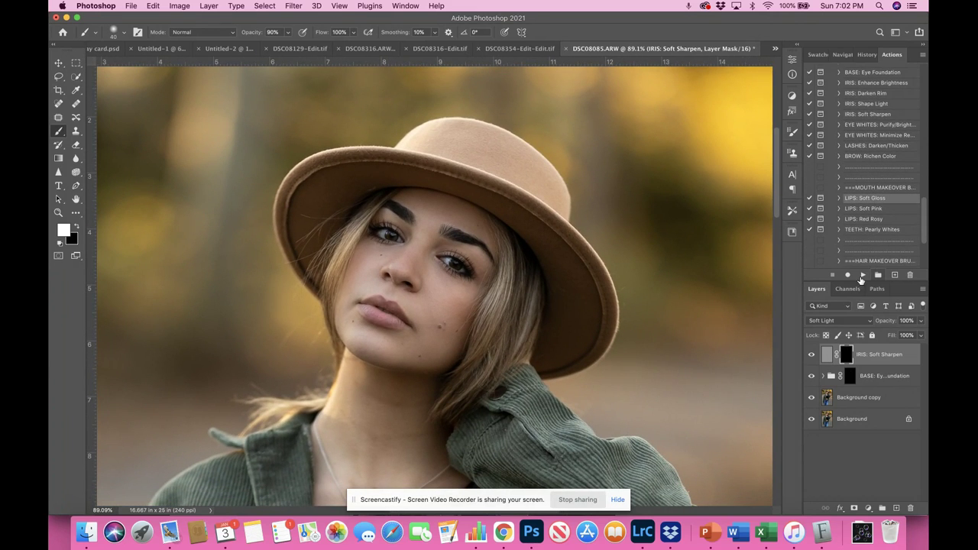
left_click(863, 274)
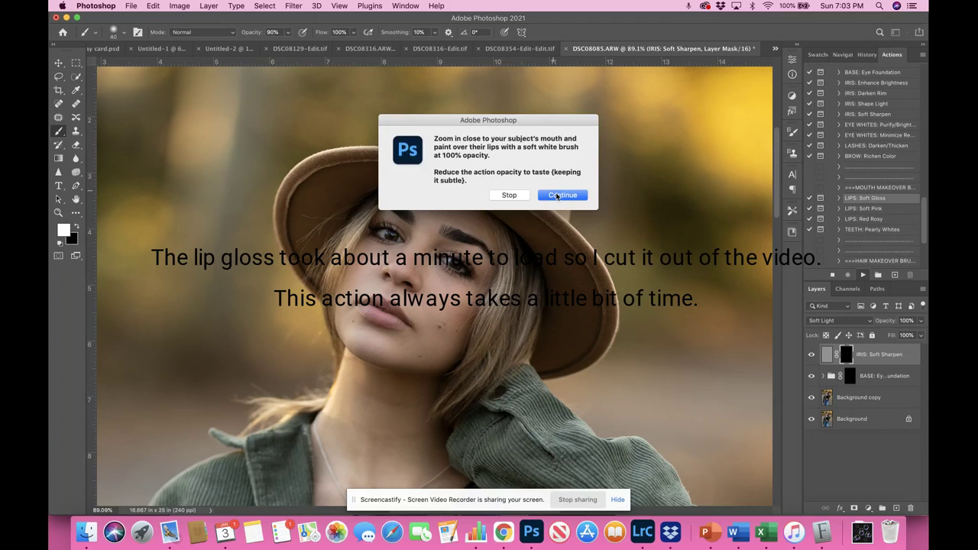
left_click(559, 196)
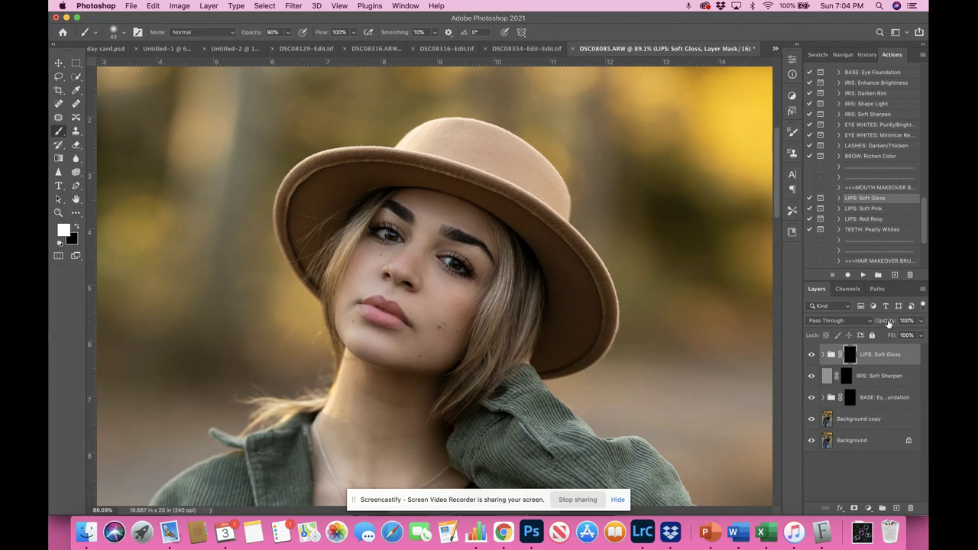
- Set the LIPS: Soft Gloss group's opacity to 53% and compare the lips with and without the effect
left_click_drag(892, 322, 860, 326)
left_click_drag(890, 325, 897, 324)
left_click(813, 354)
left_click(813, 354)
scroll(610, 328, "down", 5)
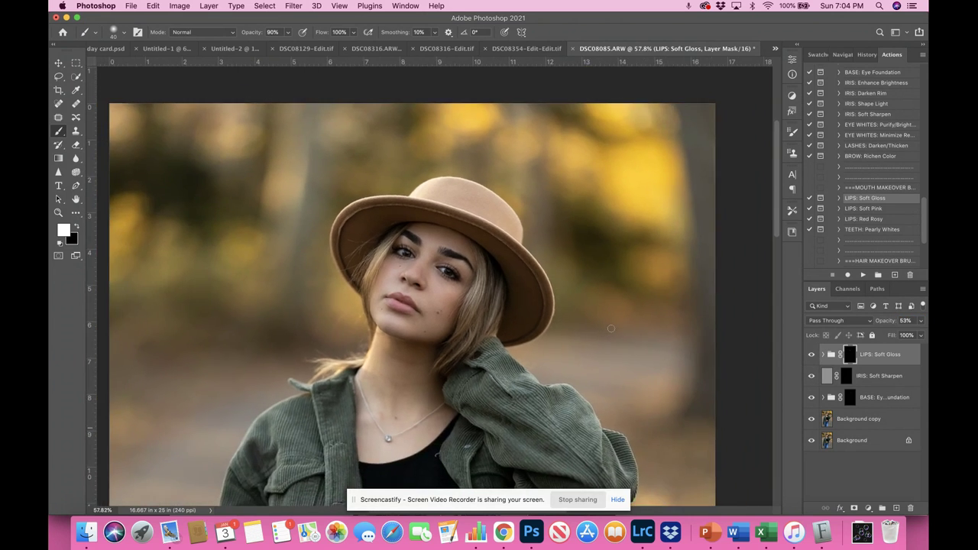
scroll(611, 329, "up", 4)
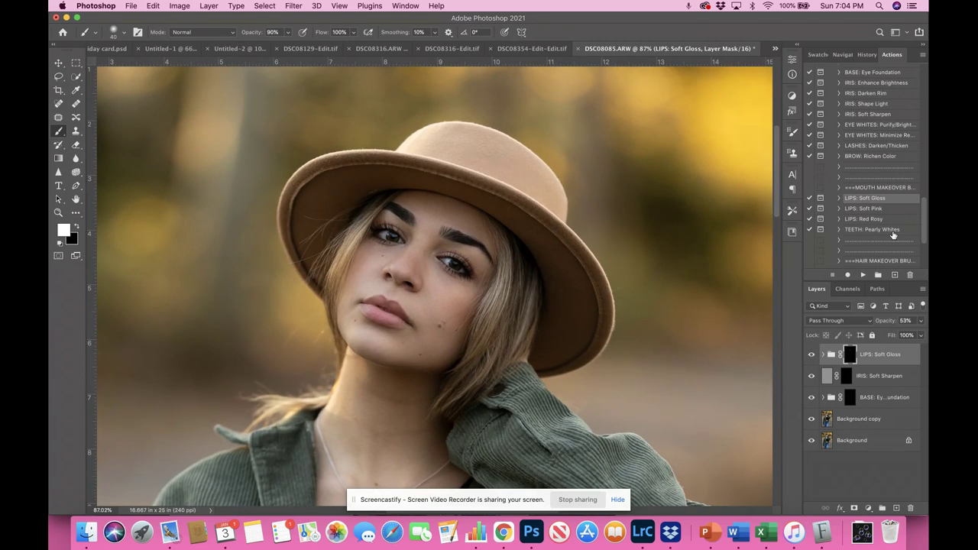
- Find the SKIN TONE: Blush action, run it and continue past its instructions
scroll(893, 235, "down", 5)
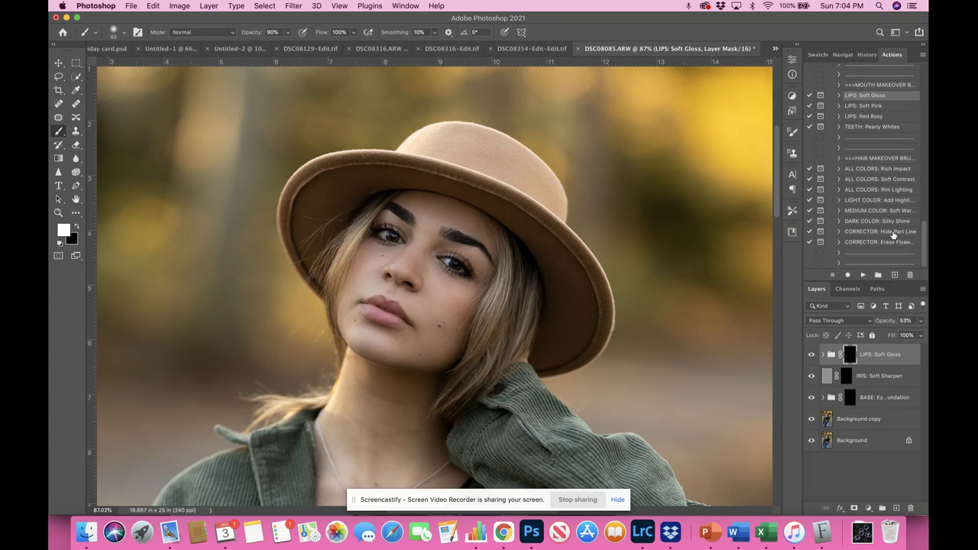
scroll(893, 235, "up", 6)
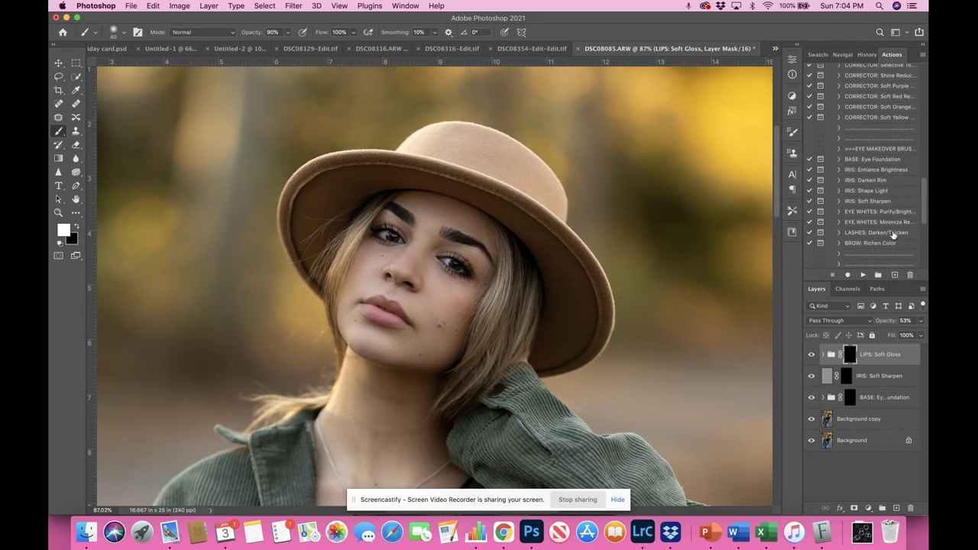
scroll(893, 234, "down", 2)
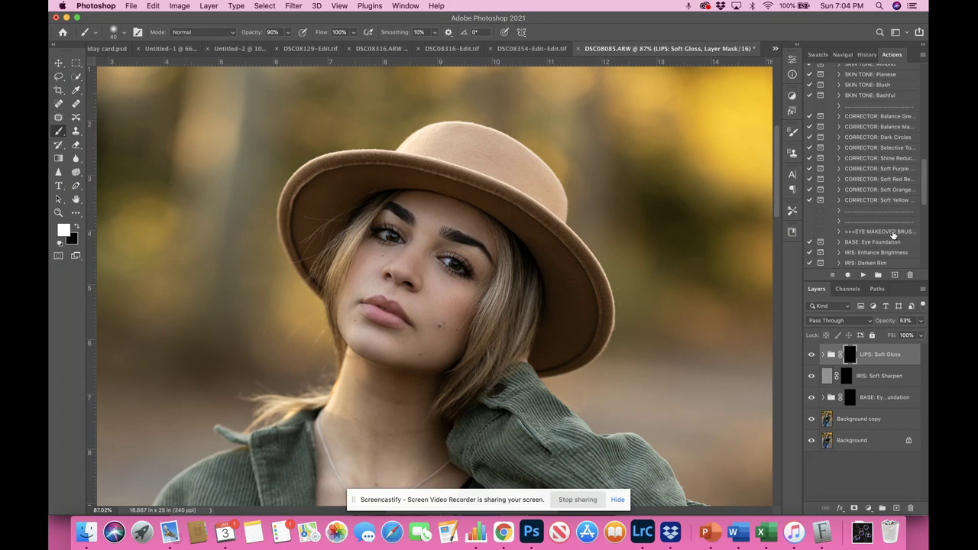
scroll(893, 235, "down", 1)
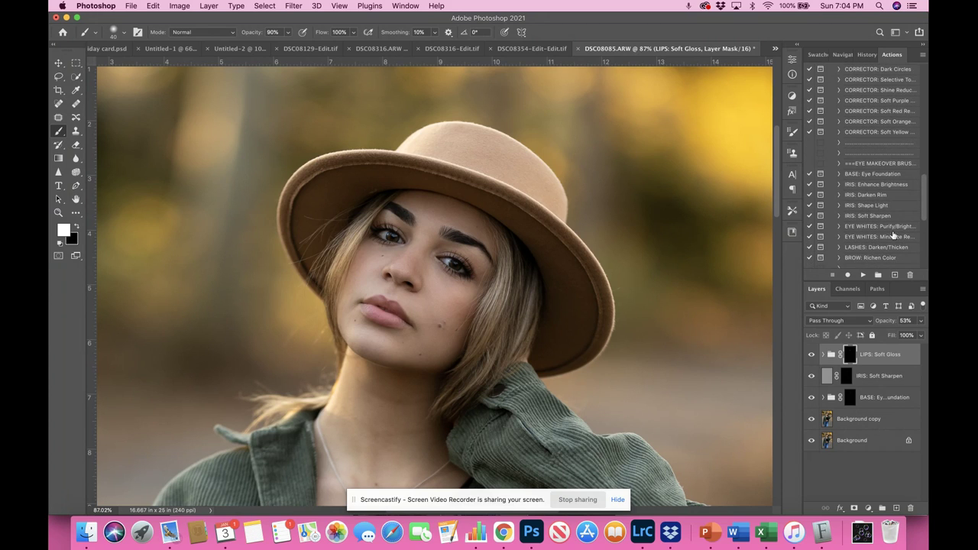
scroll(893, 235, "up", 8)
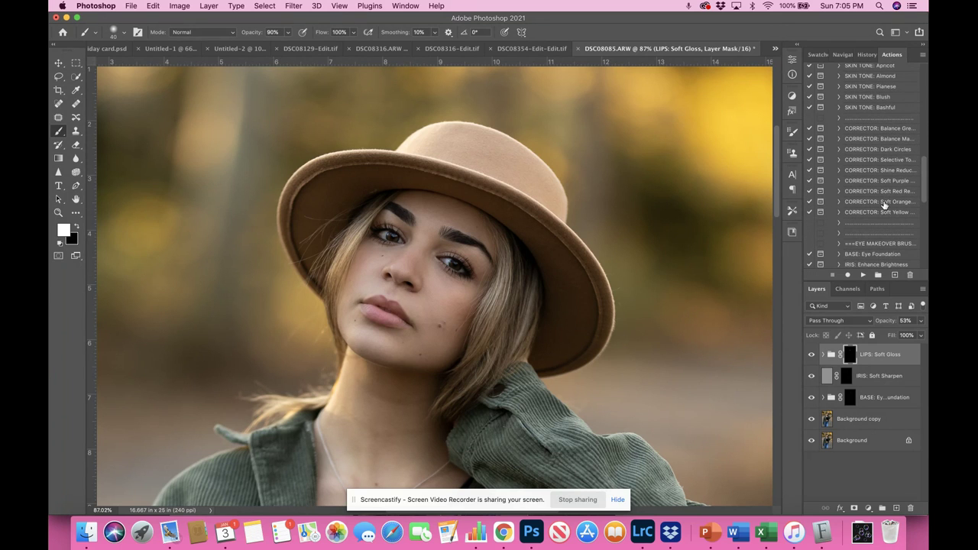
scroll(884, 200, "up", 3)
left_click(877, 166)
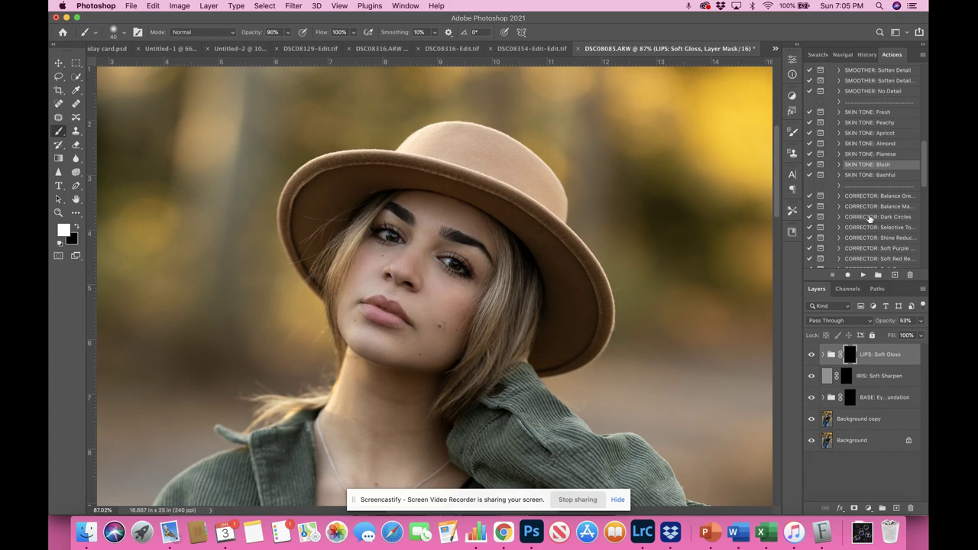
left_click(863, 276)
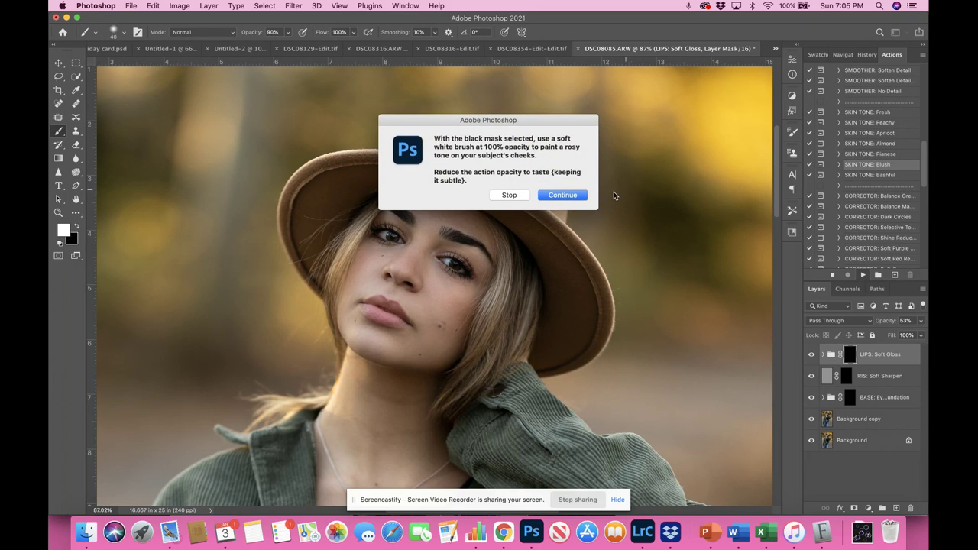
left_click(571, 196)
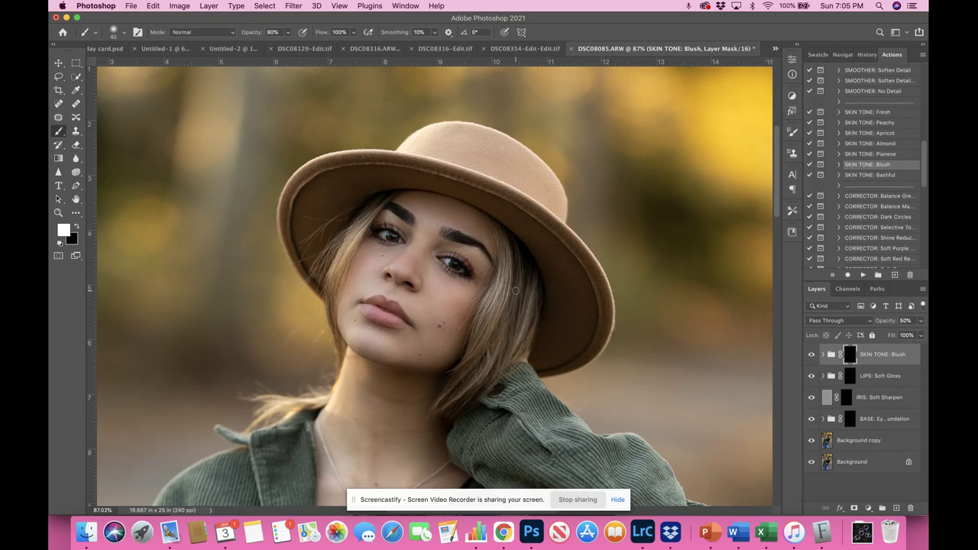
- Enlarge the white brush to size 200, try a blush stroke on the cheek and undo it
key("bracketright")
key("bracketright")
key("bracketright")
key("bracketright")
key("bracketright")
key("bracketright")
key("bracketright")
key("bracketright")
key("bracketright")
left_click_drag(488, 292, 458, 303)
key("super+z")
- Compare the cheeks with and without the SKIN TONE: Blush group and set its opacity to 20%
left_click(811, 355)
left_click(811, 355)
left_click_drag(887, 321, 869, 325)
key("super+minus")
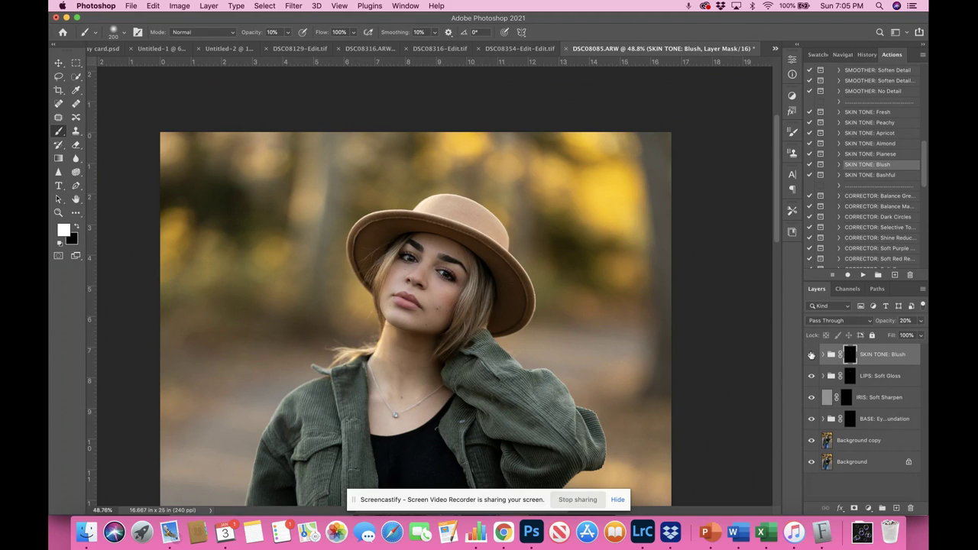
key("super+minus")
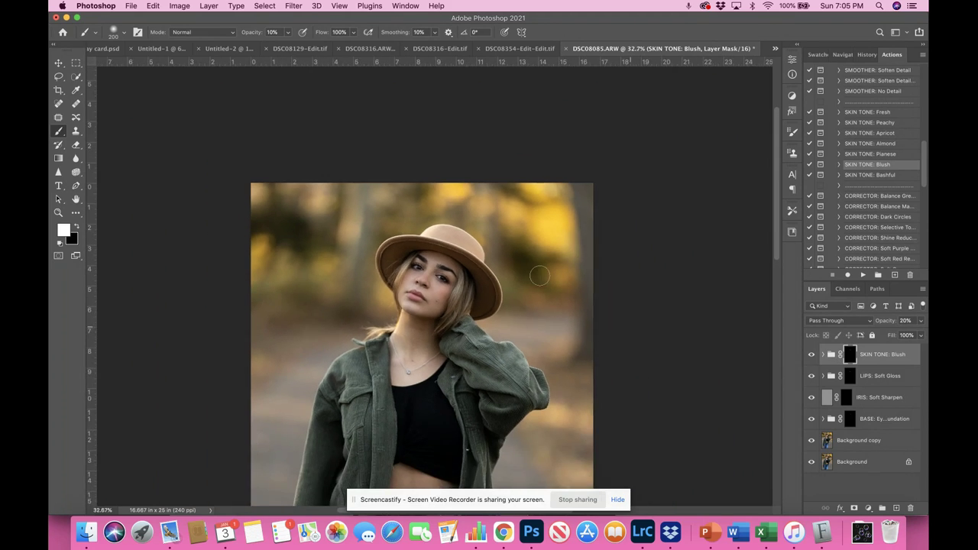
key("super+minus")
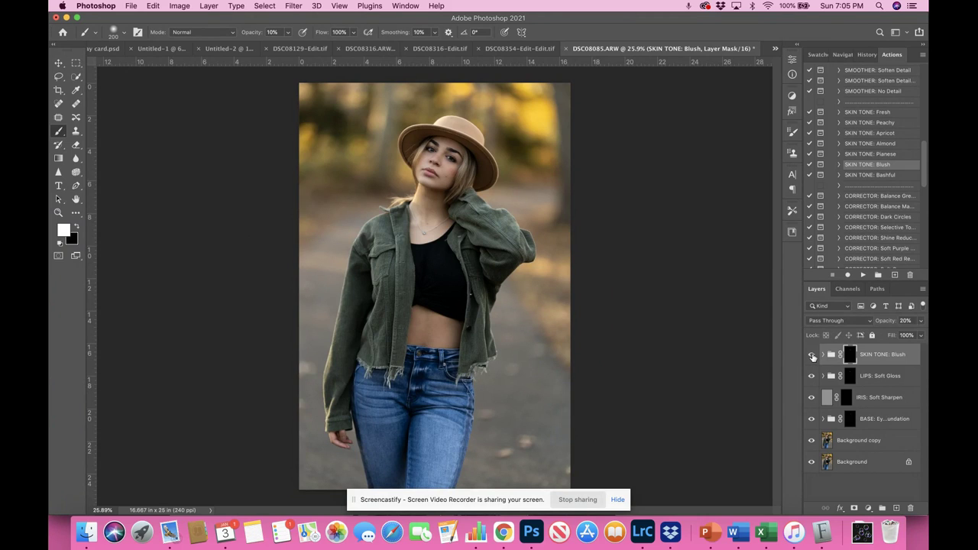
key("super+plus")
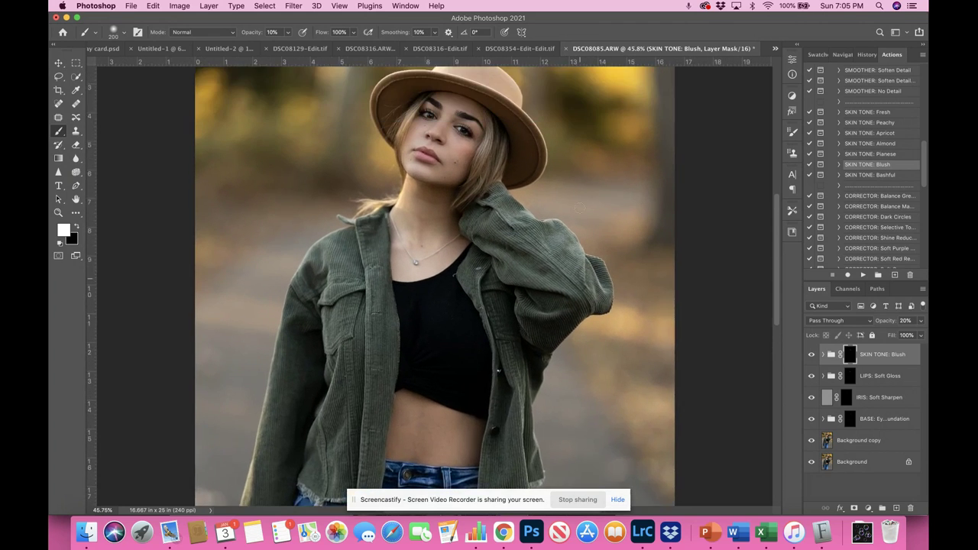
scroll(579, 207, "up", 2)
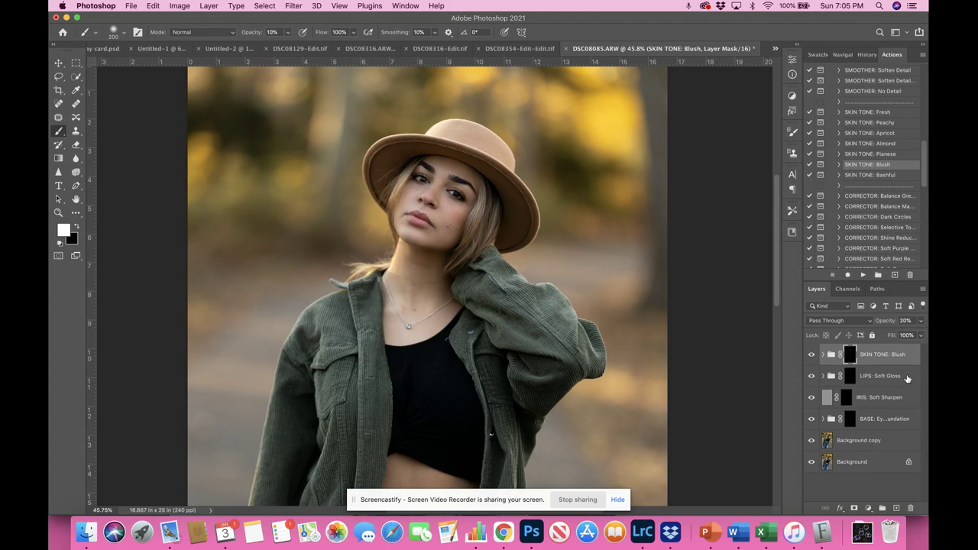
- Flatten all the layers into one and duplicate the resulting Background layer
left_click(858, 463)
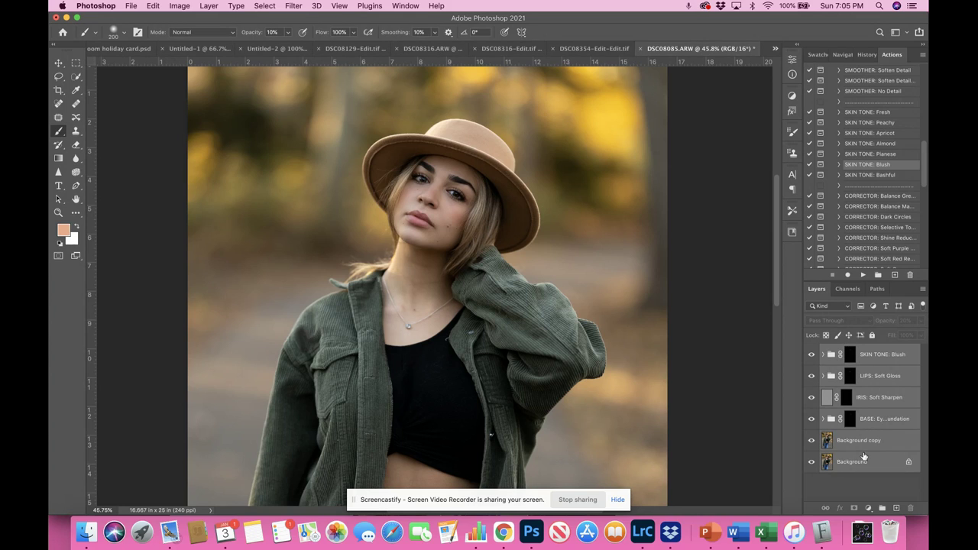
right_click(864, 457)
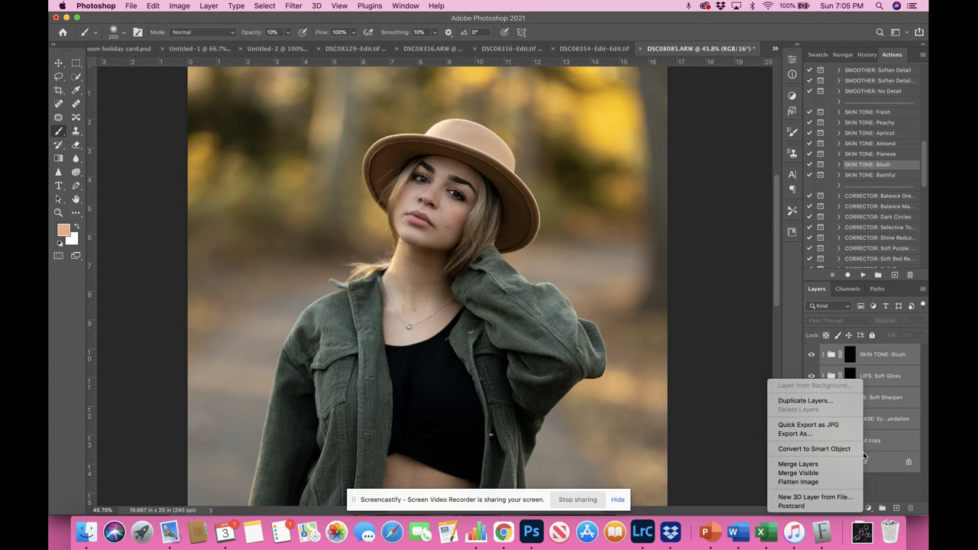
left_click(831, 482)
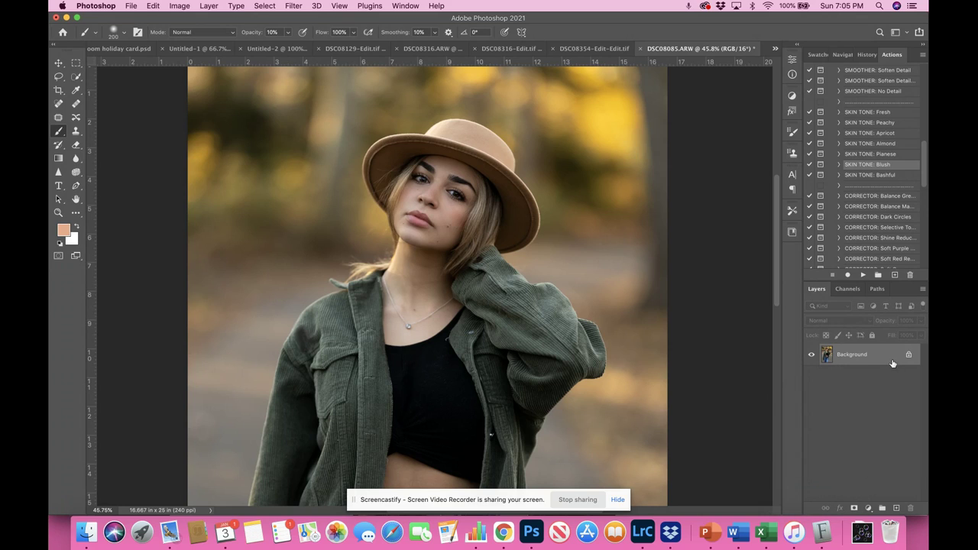
left_click_drag(893, 364, 894, 504)
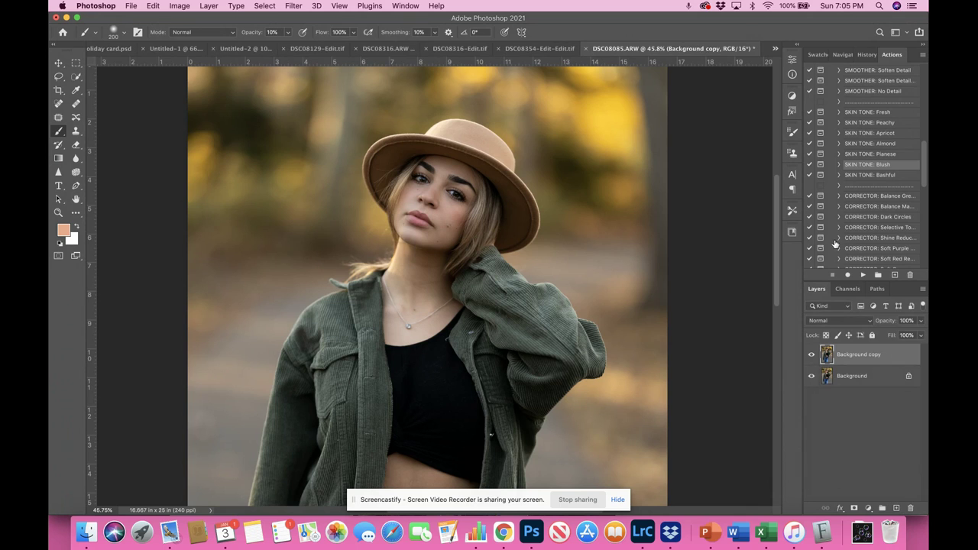
- Collapse the open Greater Than Gatsby retouching action set and expand the Greater Than Gatsby set listed just below JD Illuminations
scroll(666, 286, "down", 6)
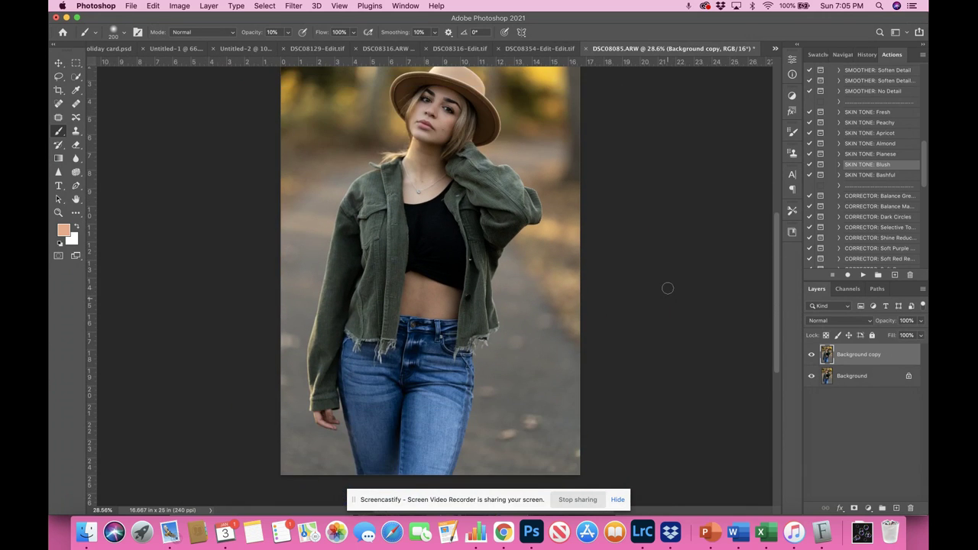
scroll(882, 244, "down", 6)
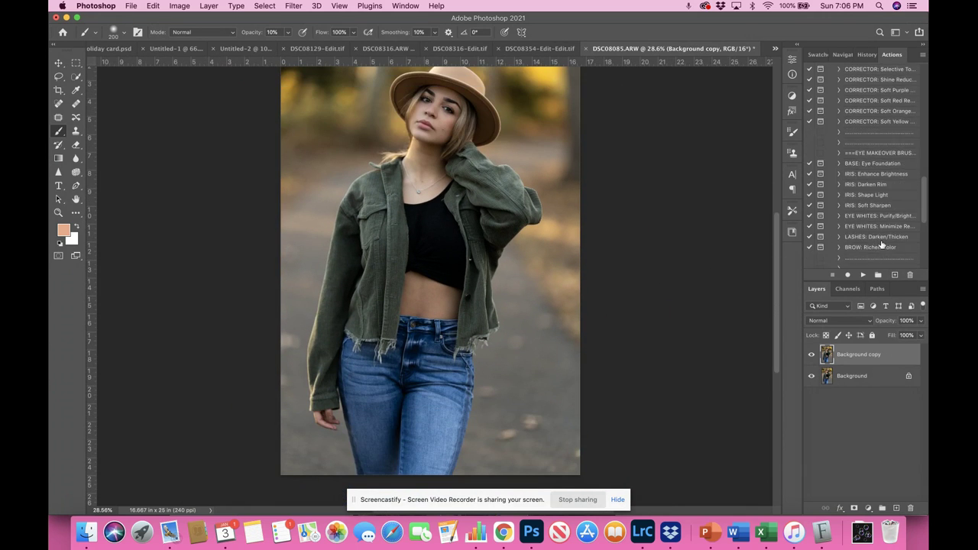
scroll(882, 245, "up", 15)
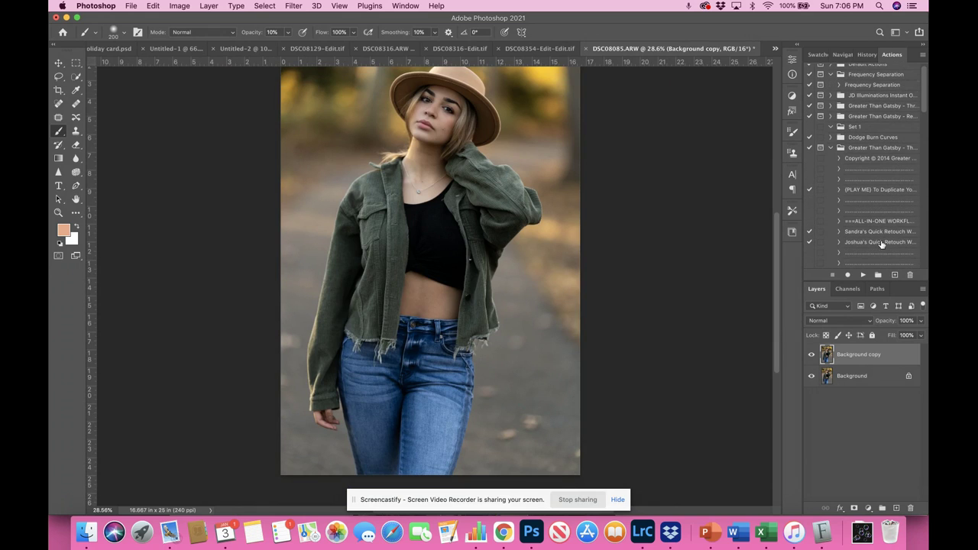
left_click(832, 148)
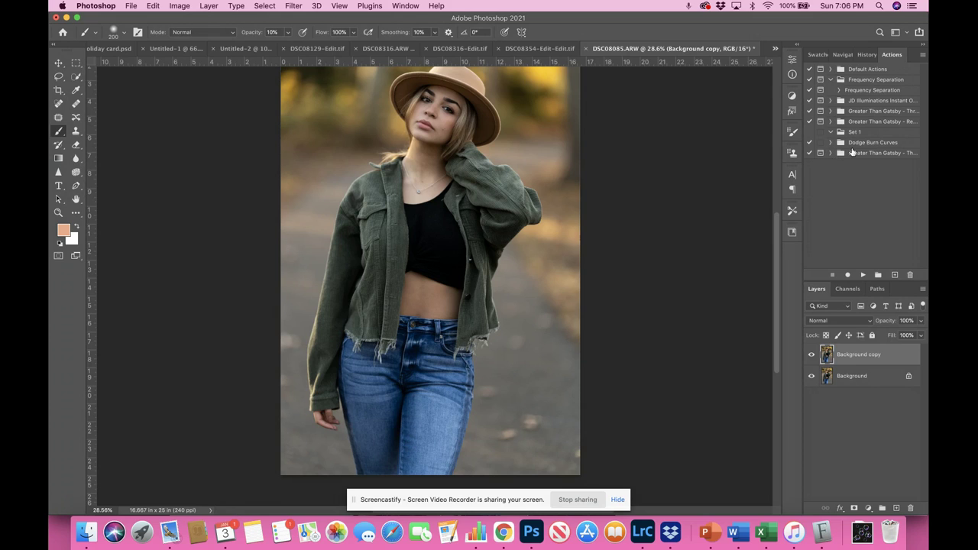
left_click(832, 112)
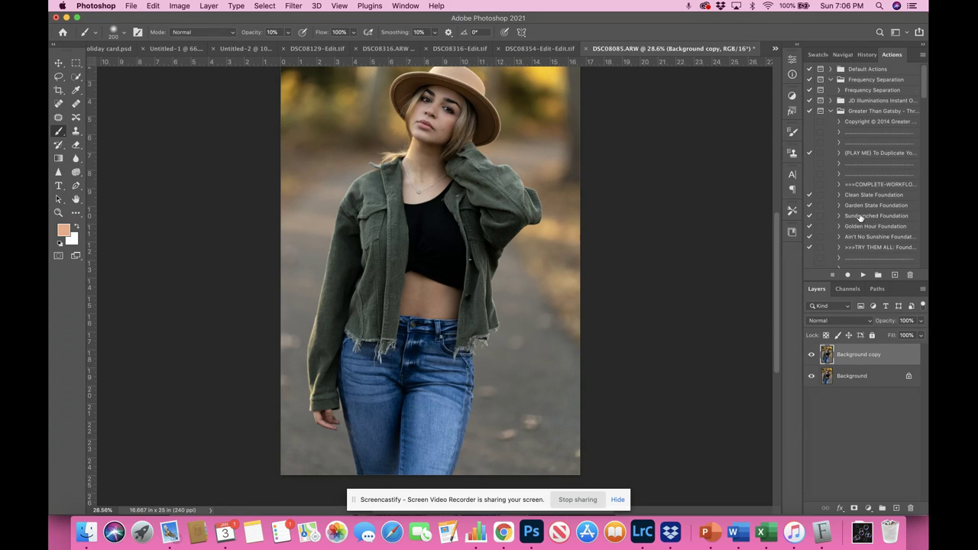
- Find the Painterly (Soft) action in the PAINTERLY EFFECT section and run it
scroll(861, 218, "down", 5)
scroll(860, 218, "up", 10)
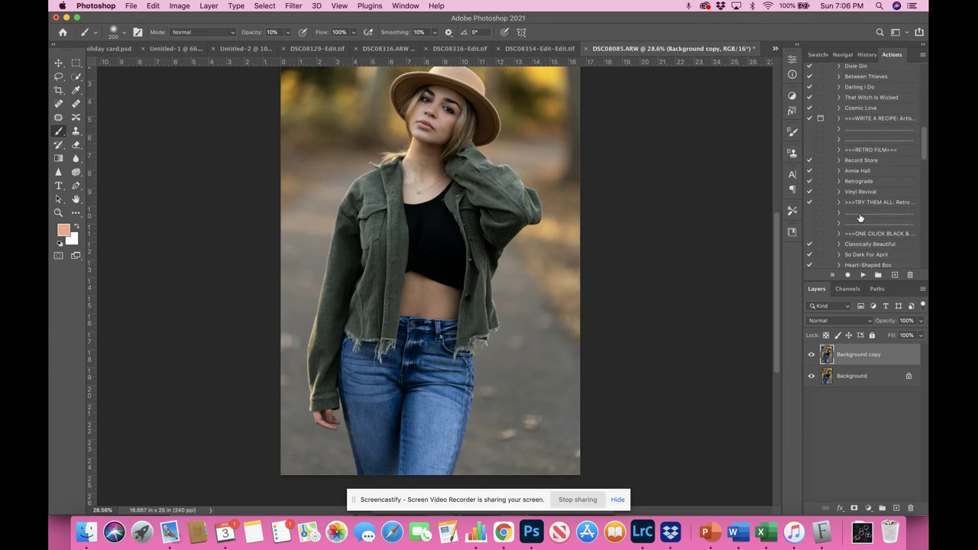
scroll(860, 218, "down", 6)
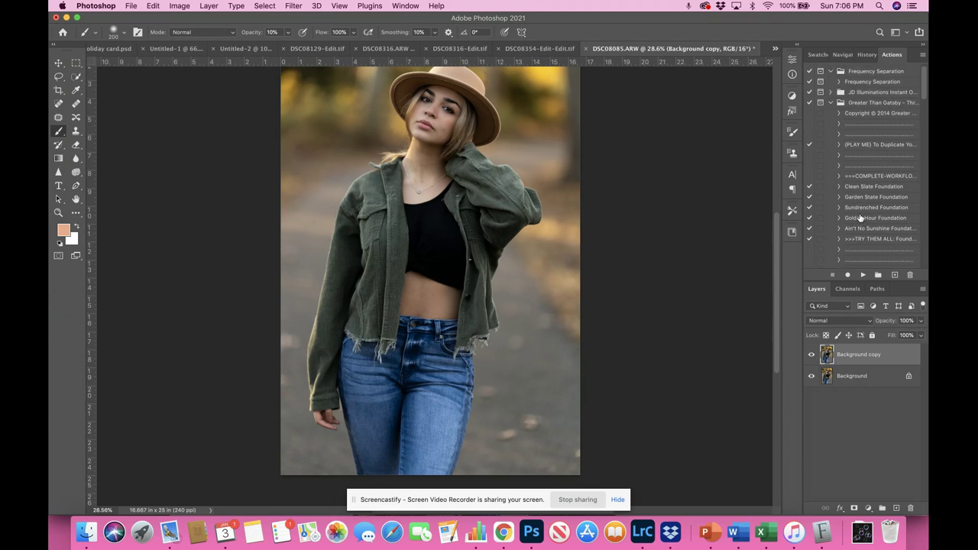
scroll(860, 218, "down", 6)
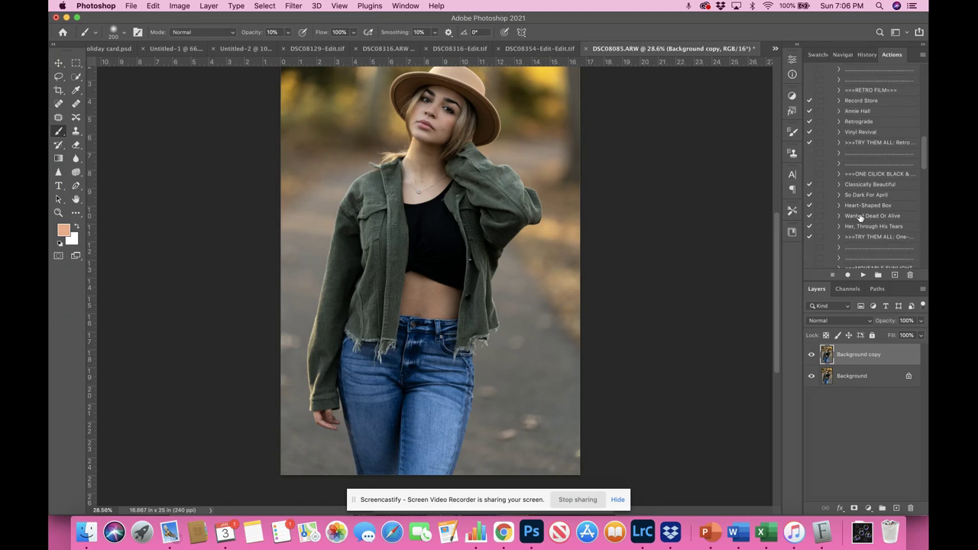
scroll(861, 217, "down", 6)
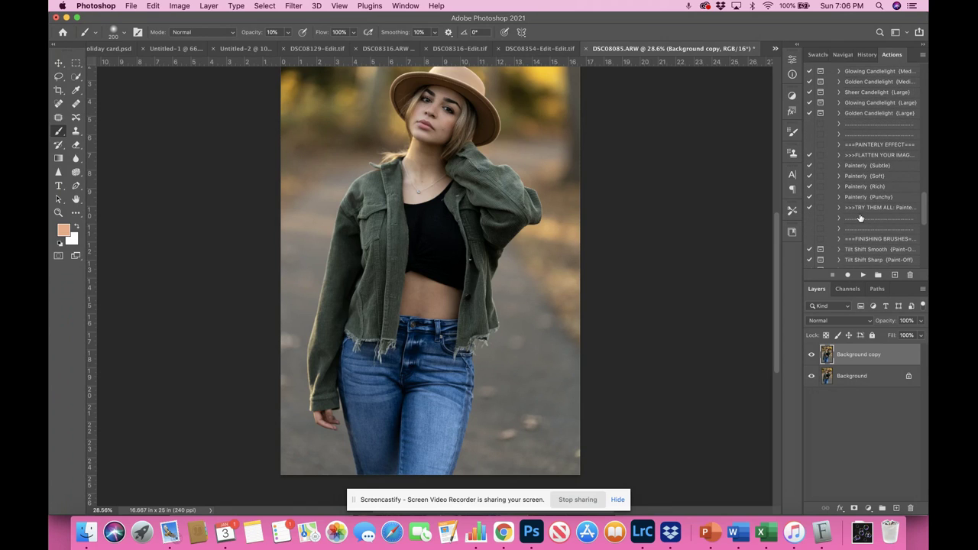
left_click(879, 177)
left_click(863, 274)
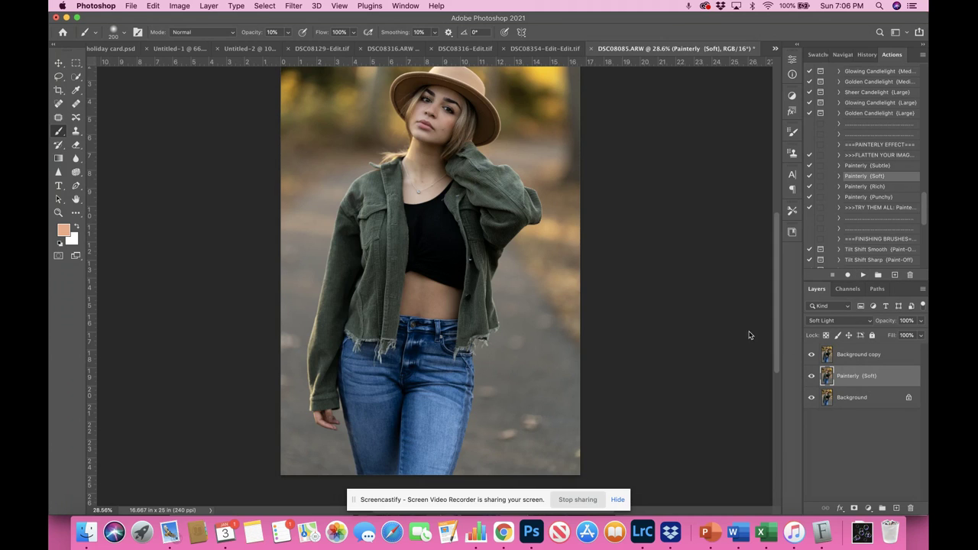
- Move the Painterly (Soft) layer above the Background copy layer
scroll(713, 328, "up", 3)
scroll(713, 328, "up", 5)
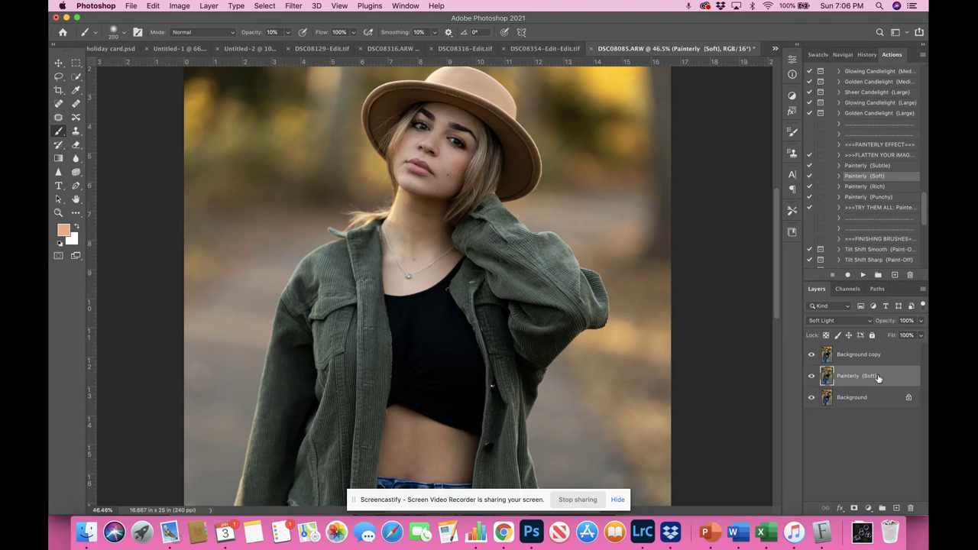
left_click_drag(878, 378, 873, 350)
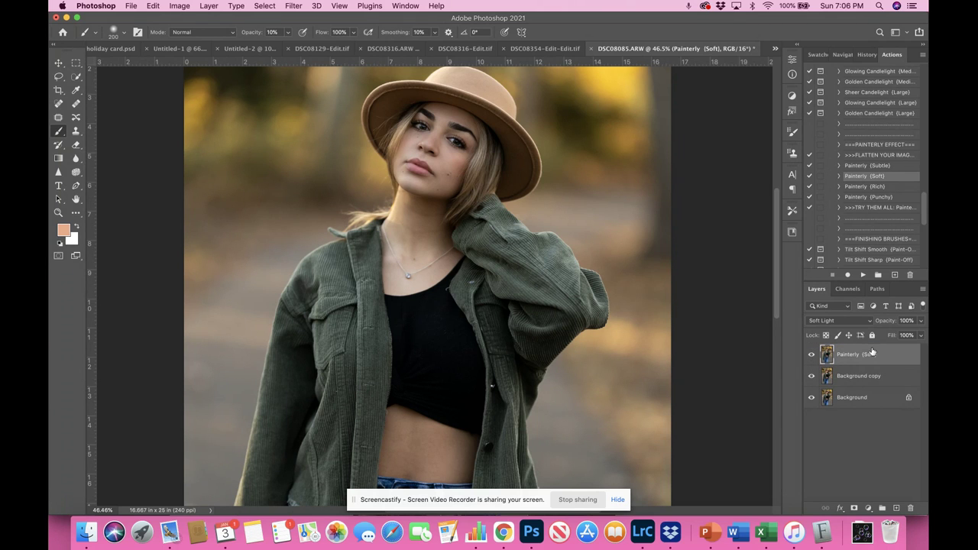
key("super+0")
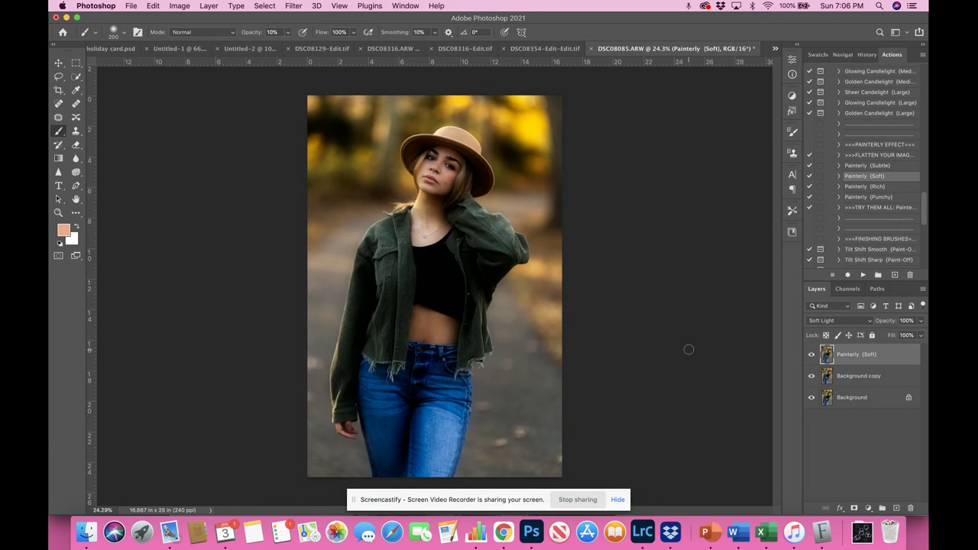
- Lower the Painterly (Soft) layer's opacity to 80% and add a white layer mask to it
scroll(621, 324, "up", 2)
scroll(621, 324, "up", 1)
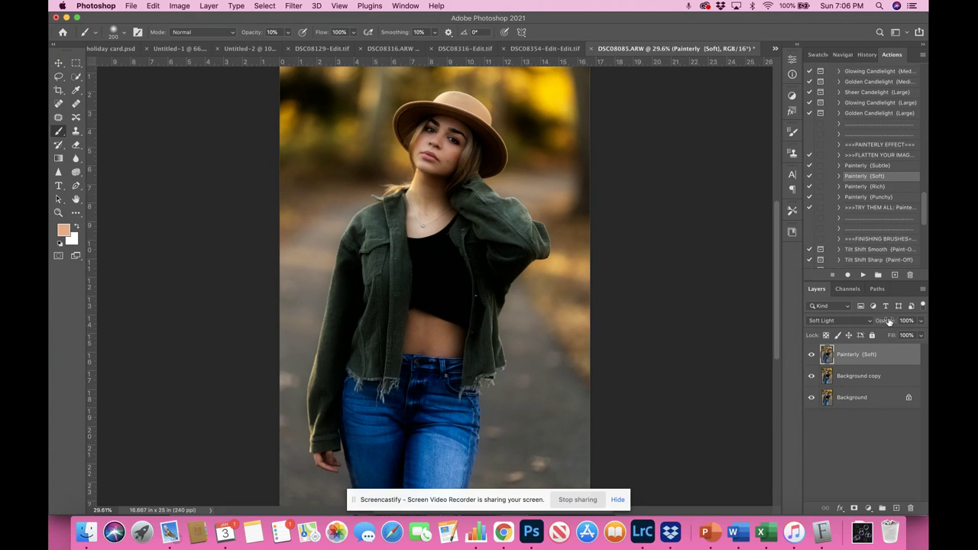
mouse_move(891, 321)
left_mouse_down()
mouse_move(868, 322)
mouse_move(880, 327)
left_mouse_up()
left_click(854, 508)
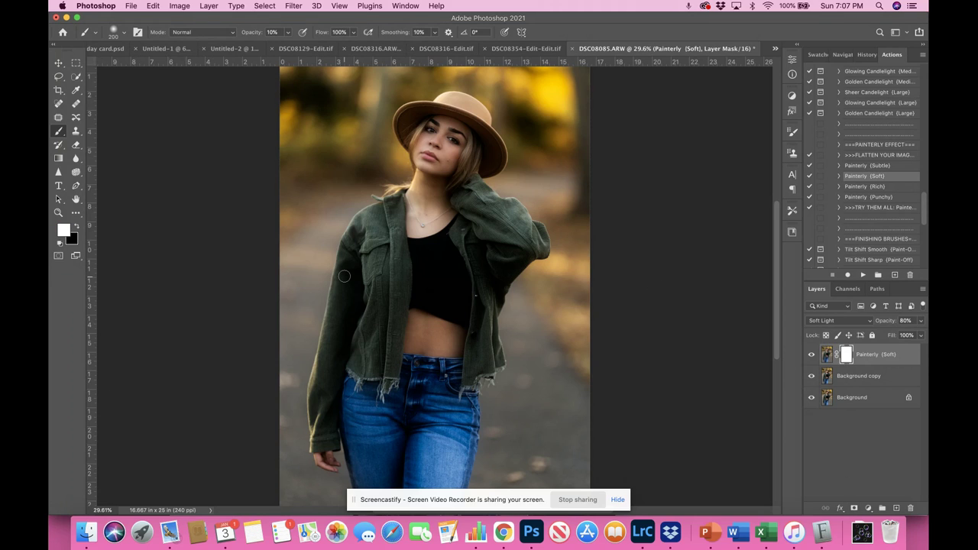
- Paint black on the Painterly (Soft) mask over the face and midriff with a size 900 brush at 40% opacity
key("x")
key("bracketright")
key("bracketright")
key("bracketright")
key("bracketright")
key("bracketright")
key("bracketright")
key("bracketright")
key("bracketright")
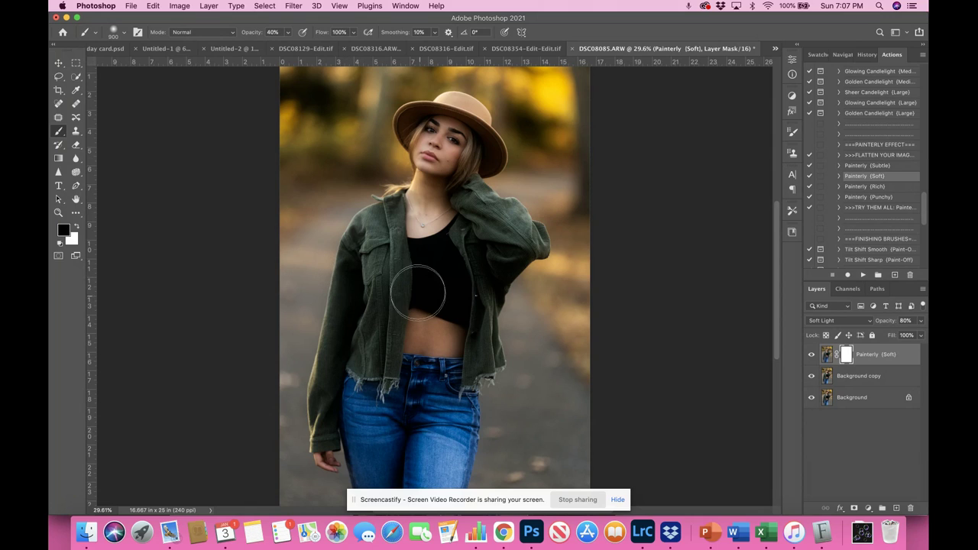
left_click_drag(434, 149, 440, 159)
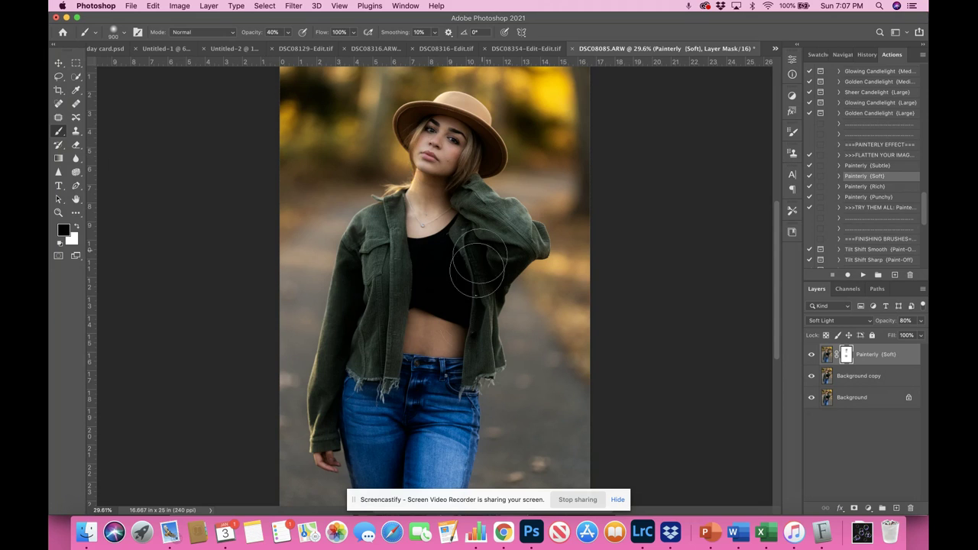
- Compare the portrait with and without the Painterly (Soft) layer
scroll(458, 356, "down", 3)
scroll(457, 355, "up", 2)
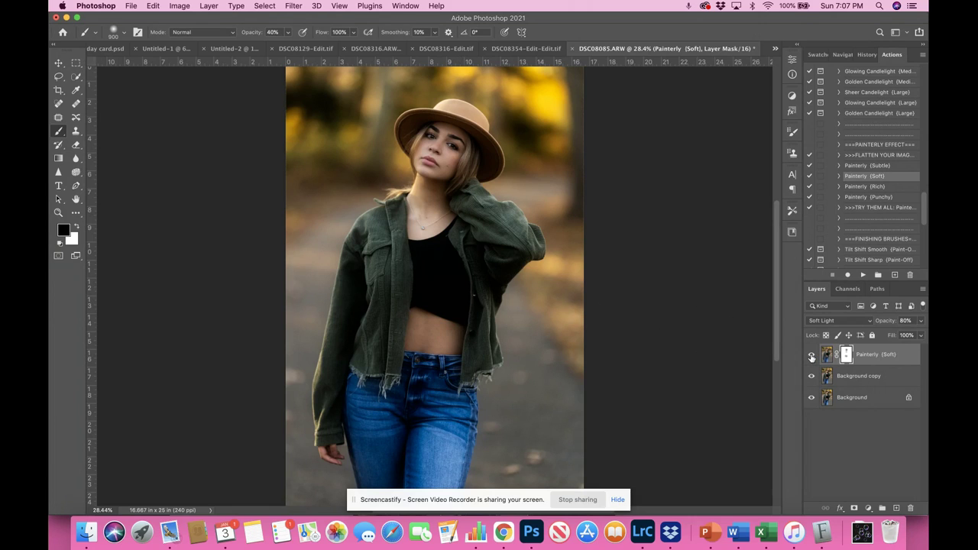
left_click(812, 356)
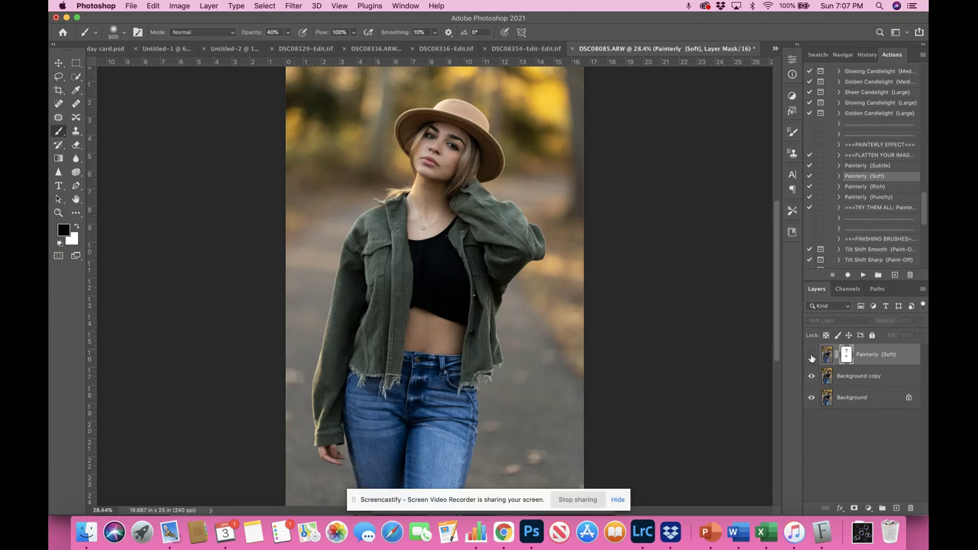
left_click(812, 356)
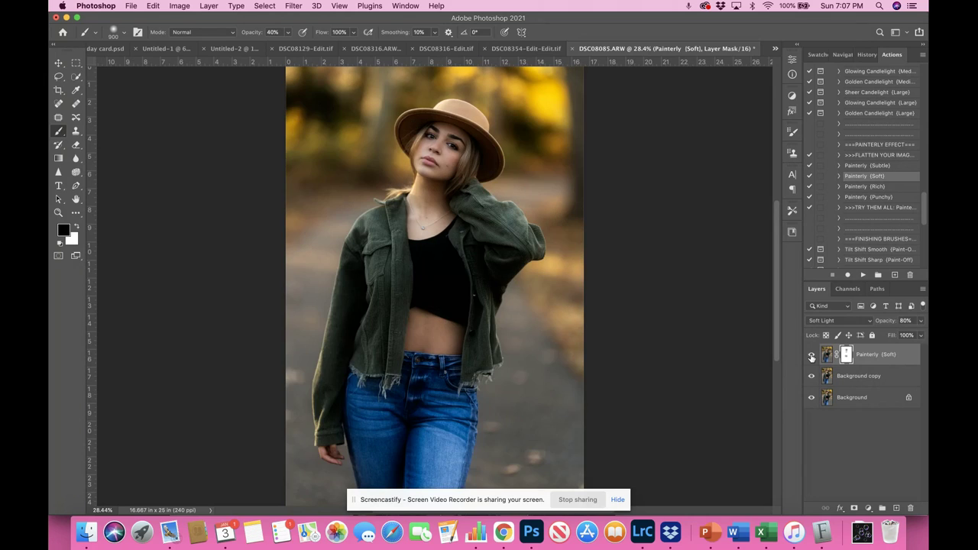
left_click(812, 356)
left_click(812, 356)
left_click(812, 357)
left_click(811, 356)
left_click(812, 356)
left_click(811, 356)
- Run the Your New Aesthetic action from the ENHANCEMENT TONE section and set its group's opacity to 46%
scroll(879, 226, "up", 10)
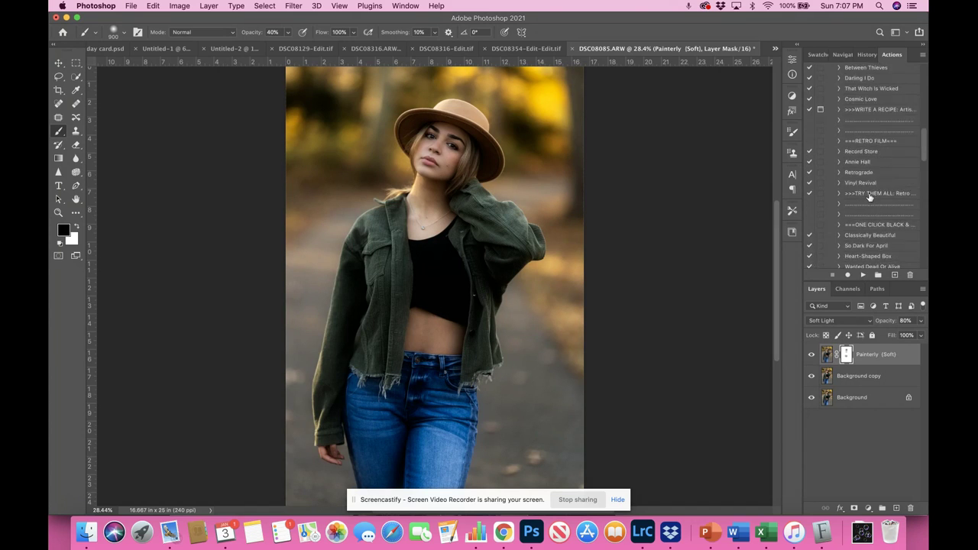
scroll(869, 197, "up", 3)
scroll(869, 197, "down", 8)
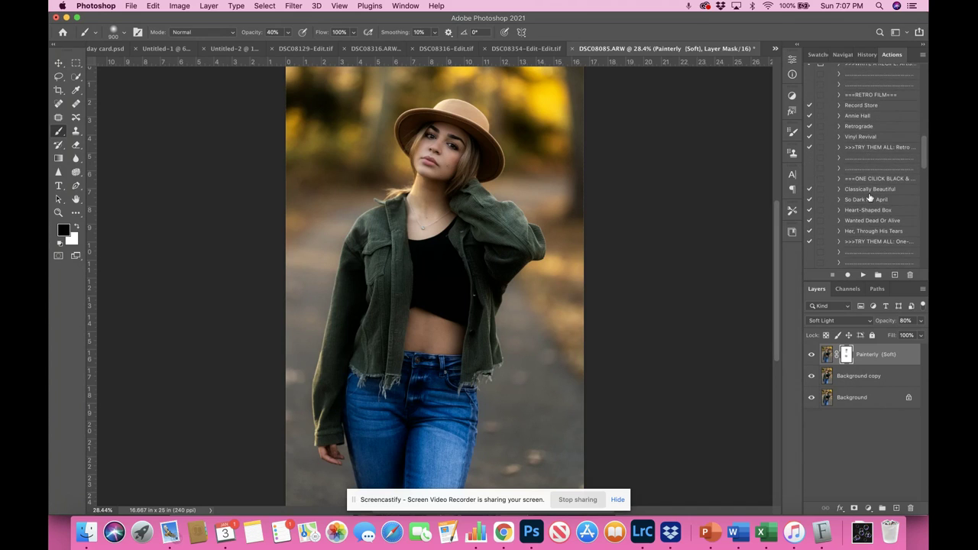
scroll(869, 197, "down", 10)
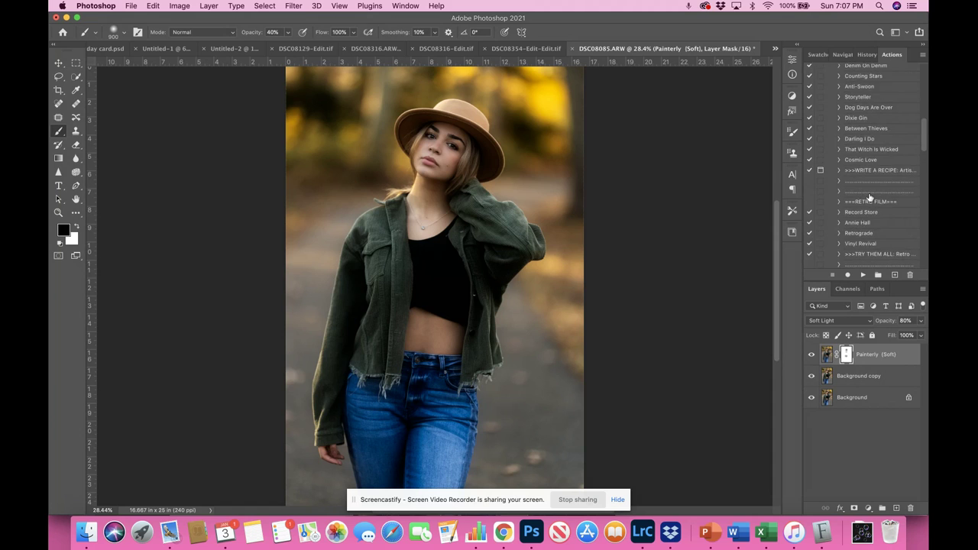
scroll(869, 197, "up", 8)
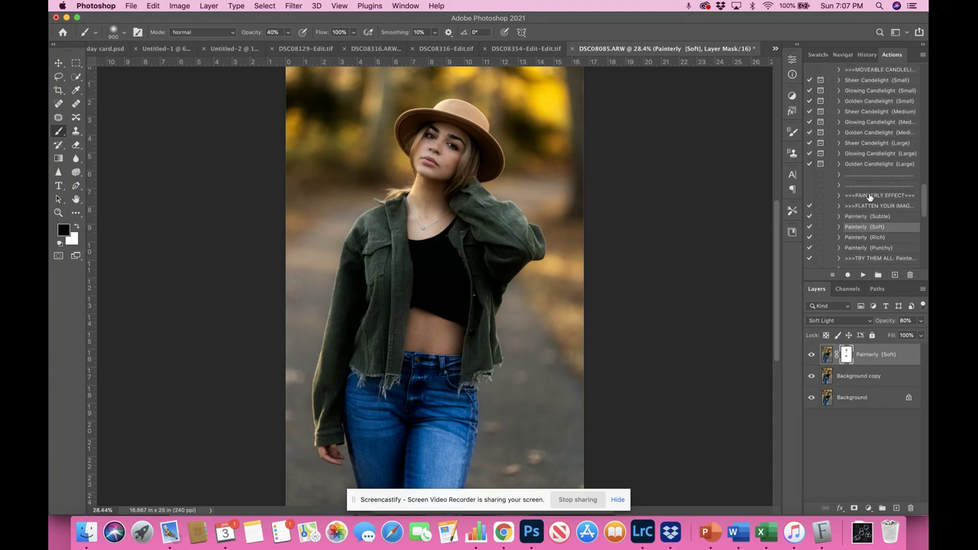
scroll(869, 197, "up", 8)
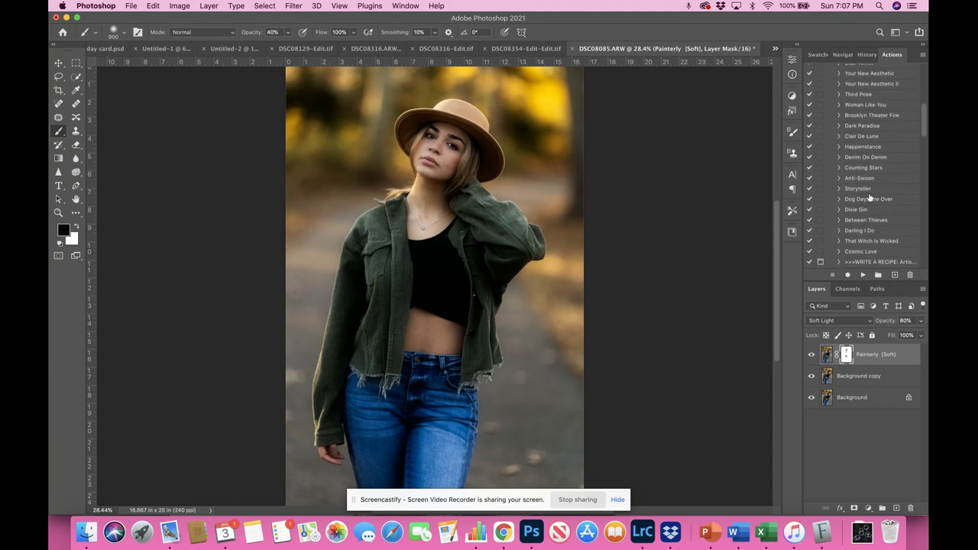
scroll(869, 197, "up", 1)
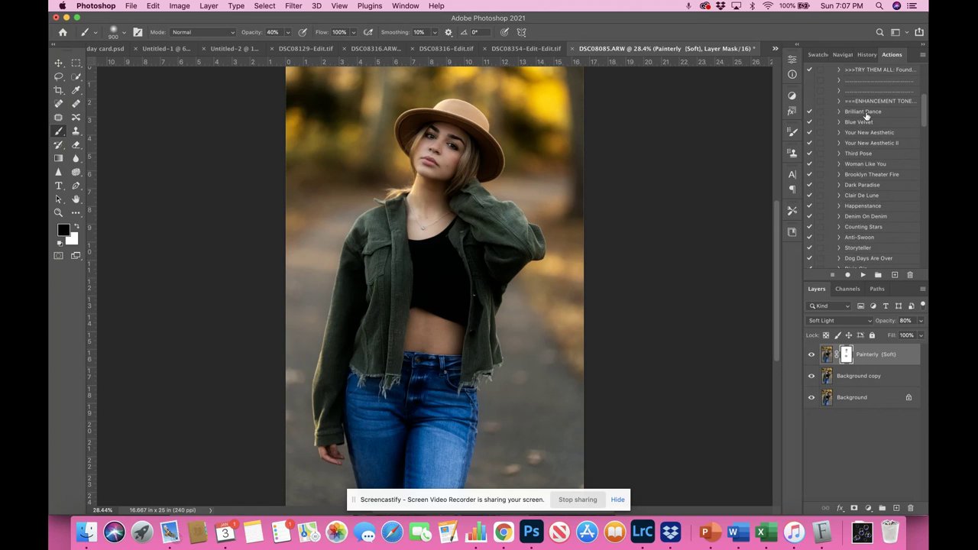
left_click(859, 134)
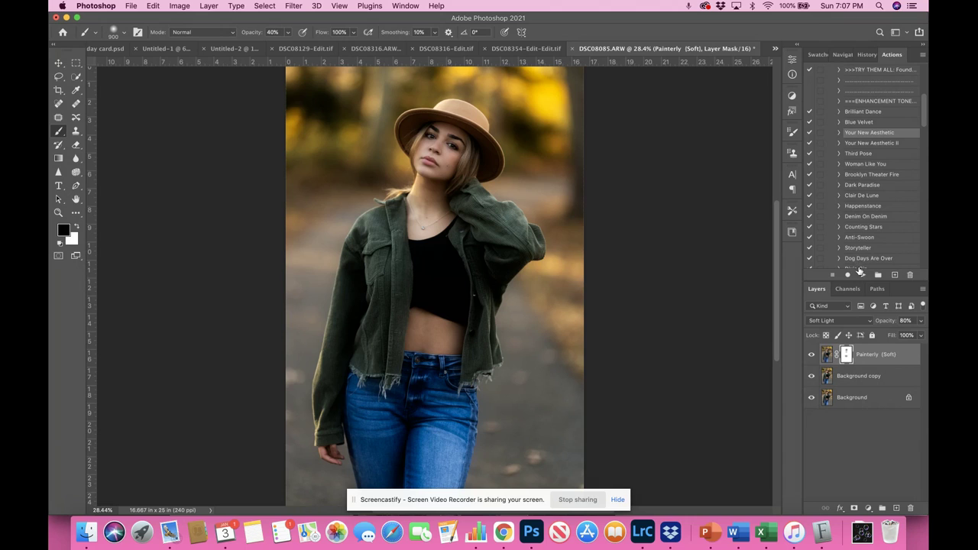
left_click(863, 273)
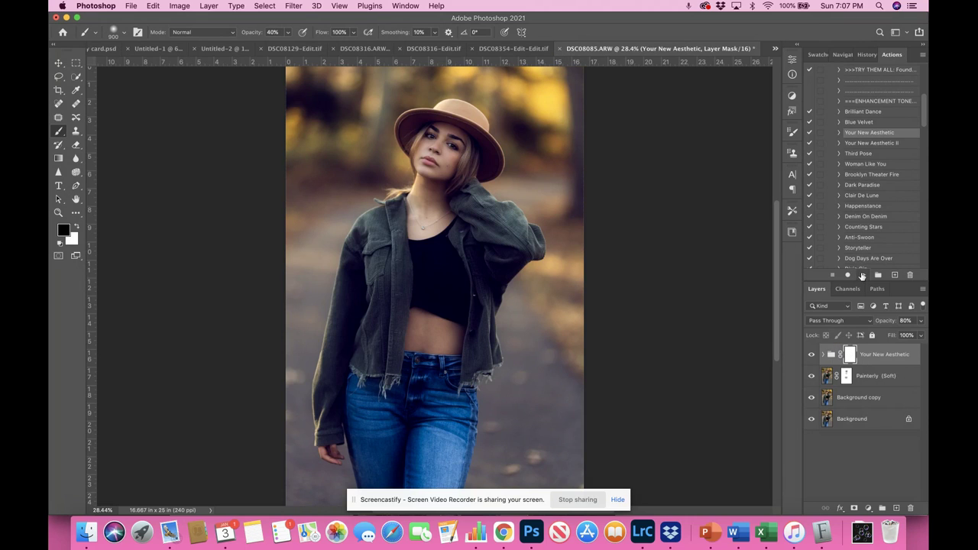
mouse_move(891, 323)
left_mouse_down()
mouse_move(864, 330)
mouse_move(874, 330)
left_mouse_up()
- Paint black over the woman and the upper background on the Your New Aesthetic mask, raising the size 900 brush's opacity to 100%
scroll(563, 238, "down", 2)
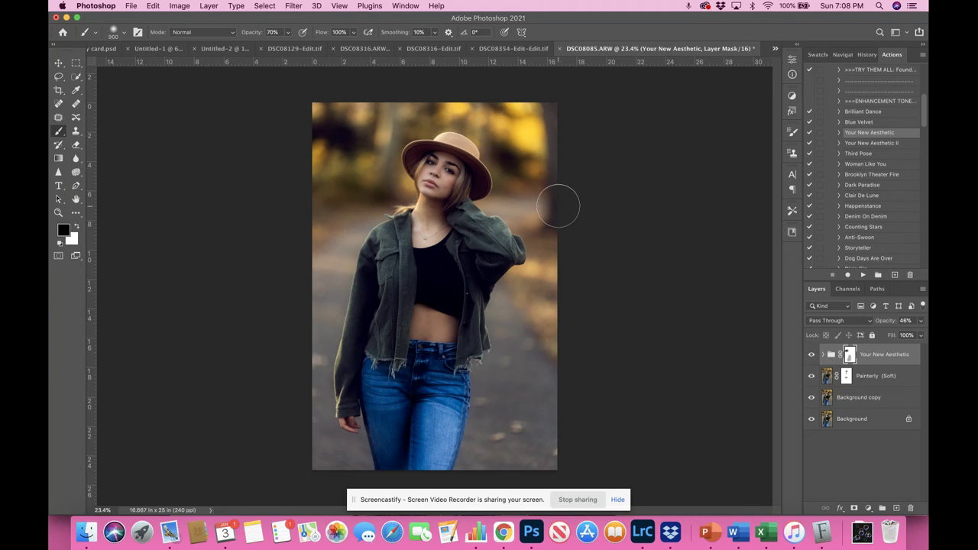
mouse_move(507, 150)
left_mouse_down()
mouse_move(508, 165)
mouse_move(497, 155)
left_mouse_up()
left_click_drag(371, 133, 325, 121)
mouse_move(385, 327)
left_mouse_down()
mouse_move(395, 277)
mouse_move(393, 302)
mouse_move(375, 294)
mouse_move(360, 399)
mouse_move(376, 273)
mouse_move(387, 242)
mouse_move(404, 236)
mouse_move(455, 267)
mouse_move(475, 253)
mouse_move(472, 329)
mouse_move(492, 245)
mouse_move(460, 237)
mouse_move(416, 260)
mouse_move(400, 304)
mouse_move(472, 282)
mouse_move(464, 178)
left_mouse_up()
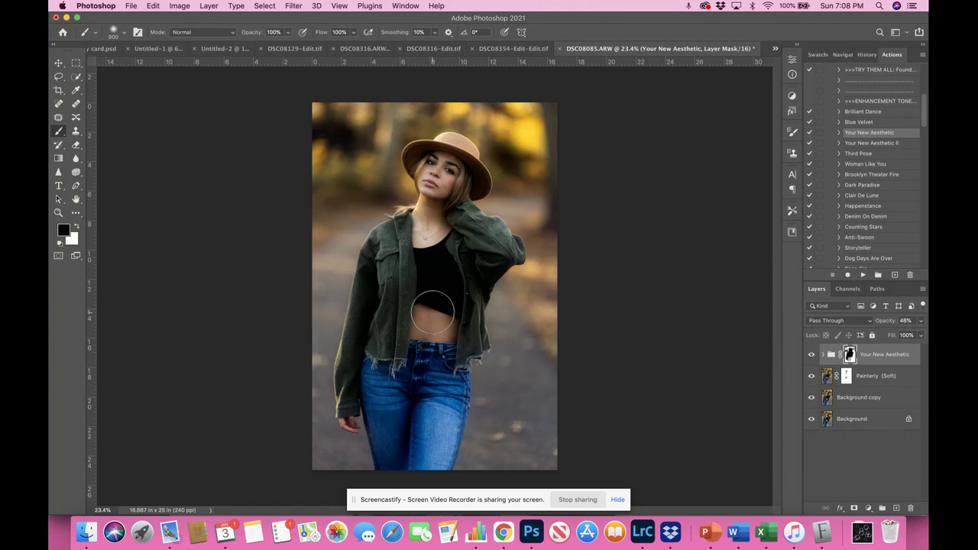
- Compare the portrait with and without the Your New Aesthetic group at different zoom levels
key("super+0")
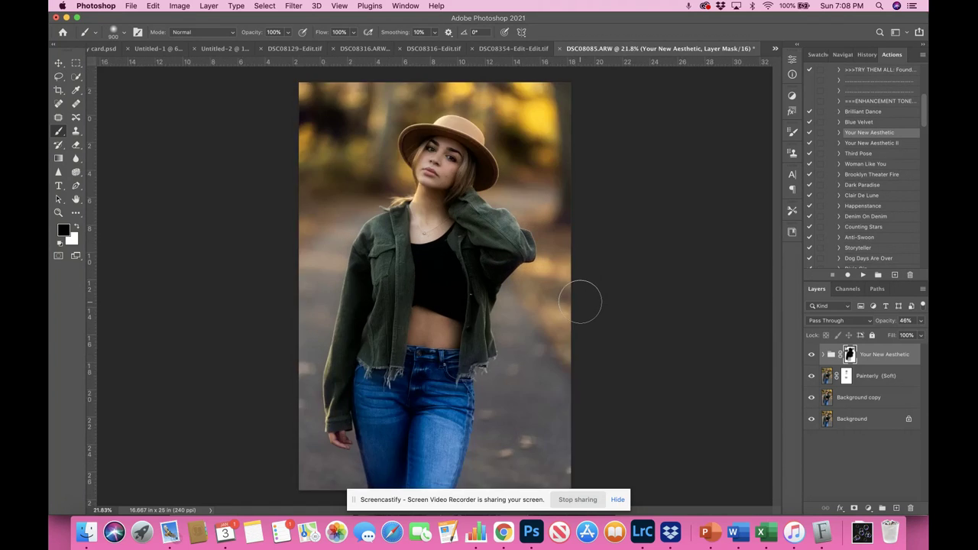
key("super+equal")
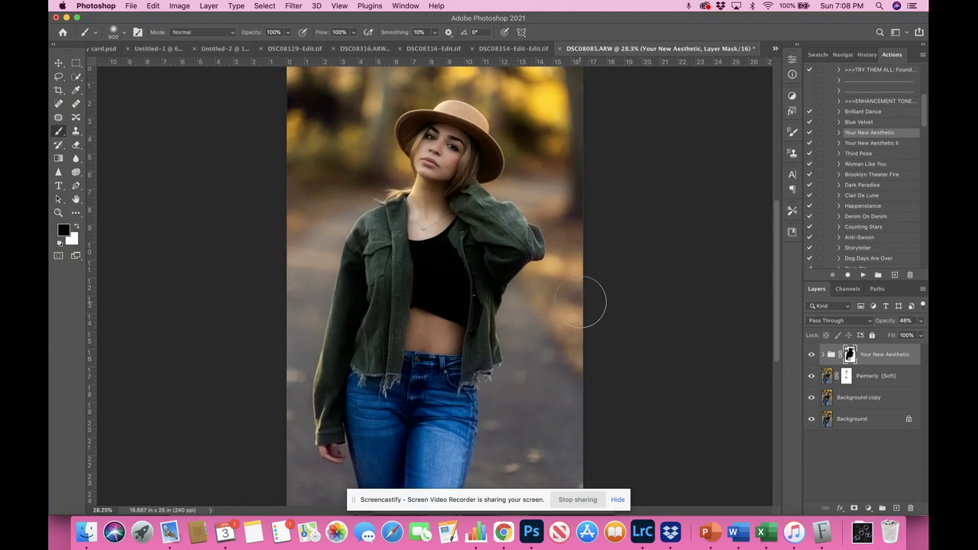
left_click(812, 355)
left_click(812, 355)
key("super+minus")
key("super+minus")
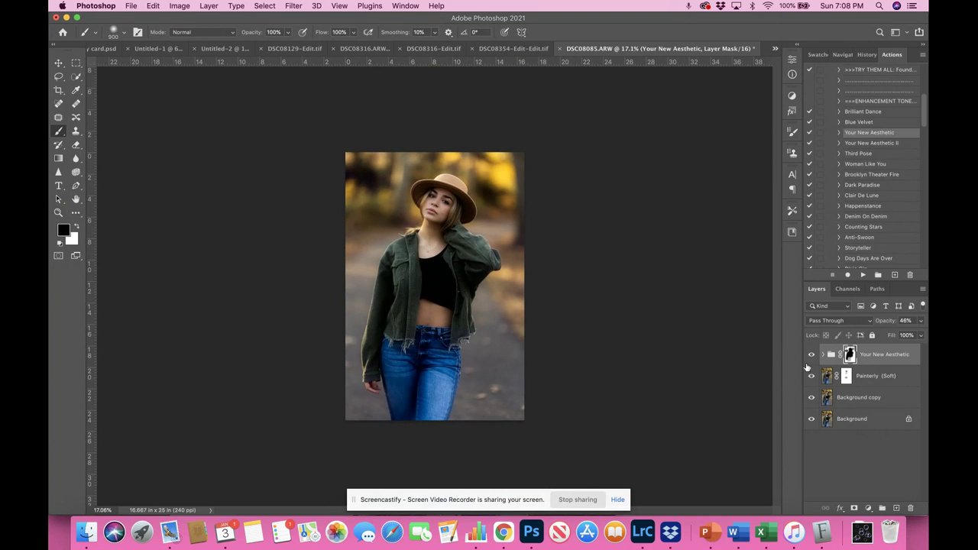
left_click(812, 355)
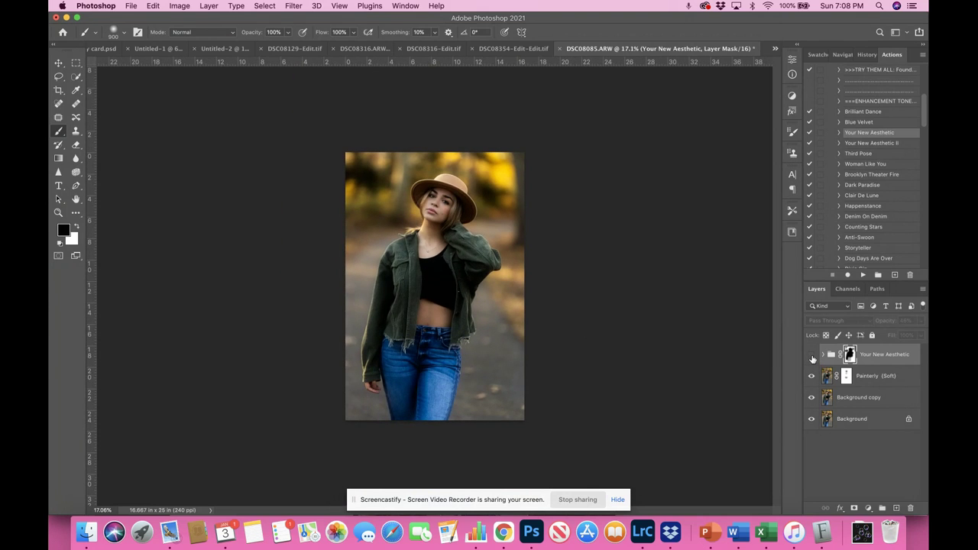
left_click(811, 355)
left_click(811, 355)
left_click(812, 356)
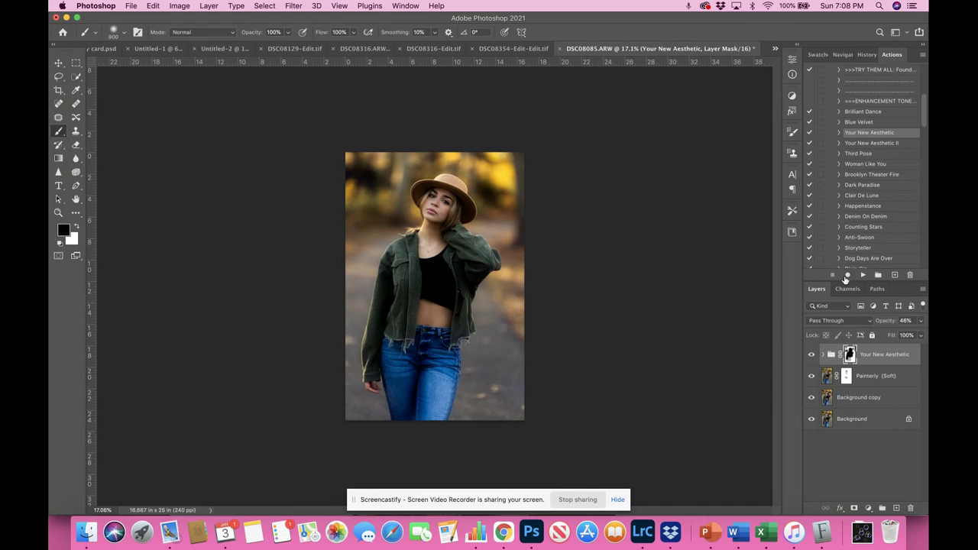
- Run the Your New Aesthetic II action and hide the first Your New Aesthetic group
left_click(872, 143)
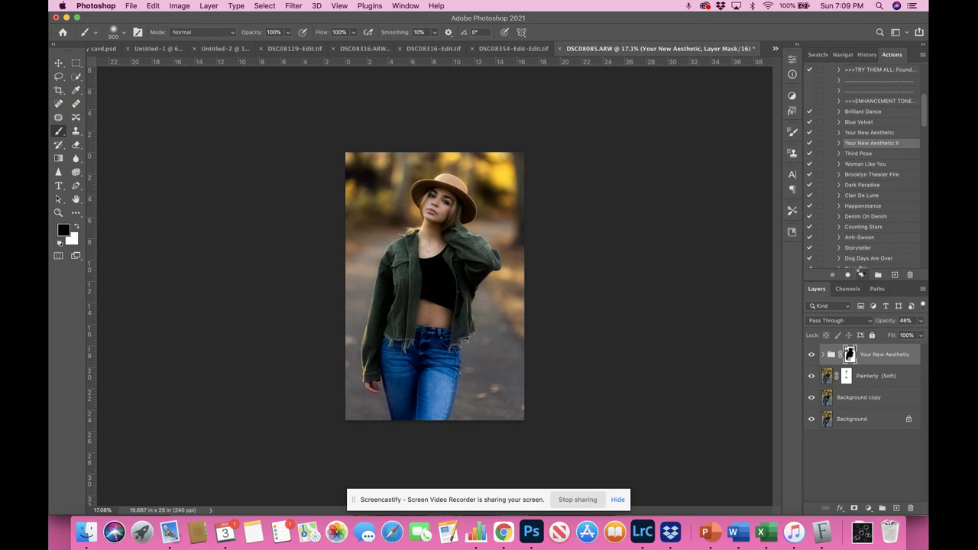
left_click(863, 273)
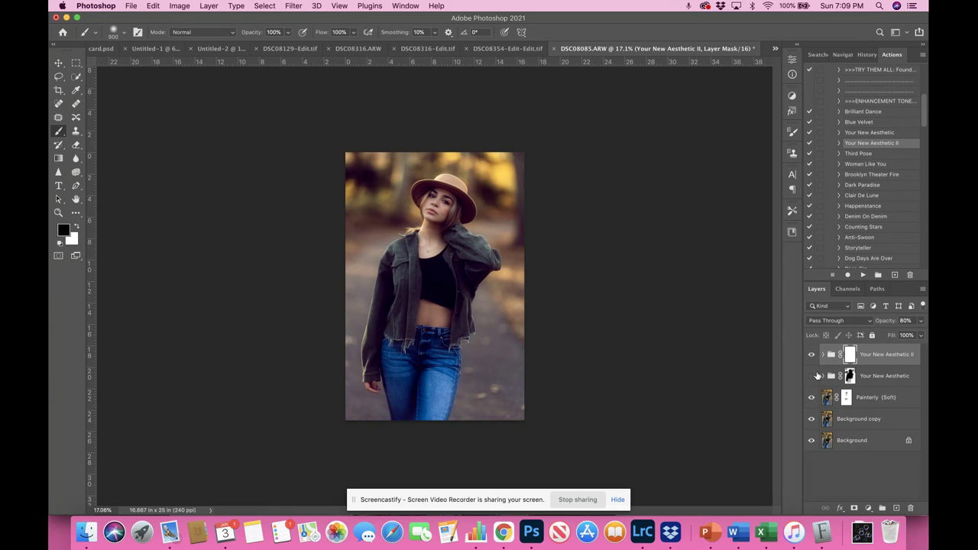
- Paint black over the woman on the Your New Aesthetic II mask, reducing the brush from size 900 to 300 for smaller areas
scroll(561, 260, "up", 3)
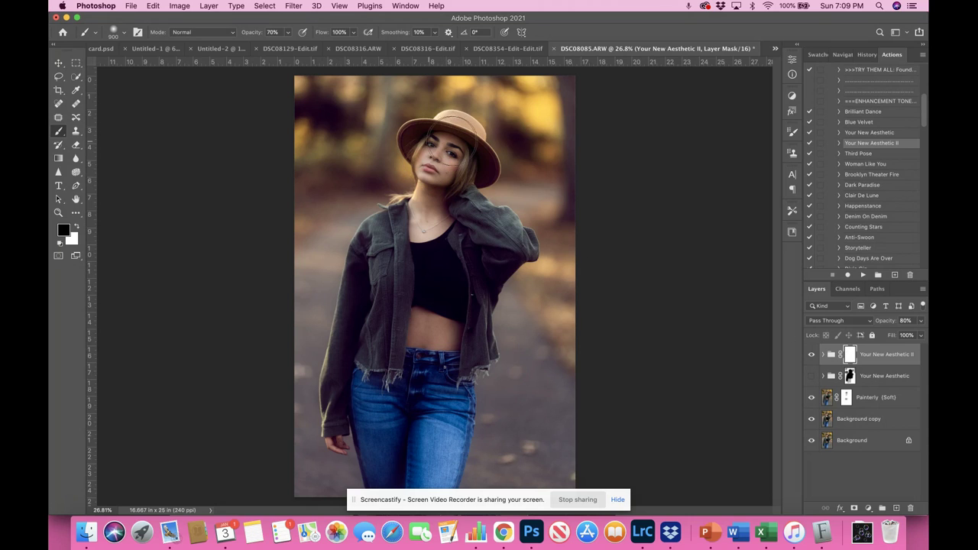
mouse_move(461, 340)
left_mouse_down()
mouse_move(443, 313)
mouse_move(396, 291)
mouse_move(388, 338)
mouse_move(398, 277)
mouse_move(395, 320)
left_mouse_up()
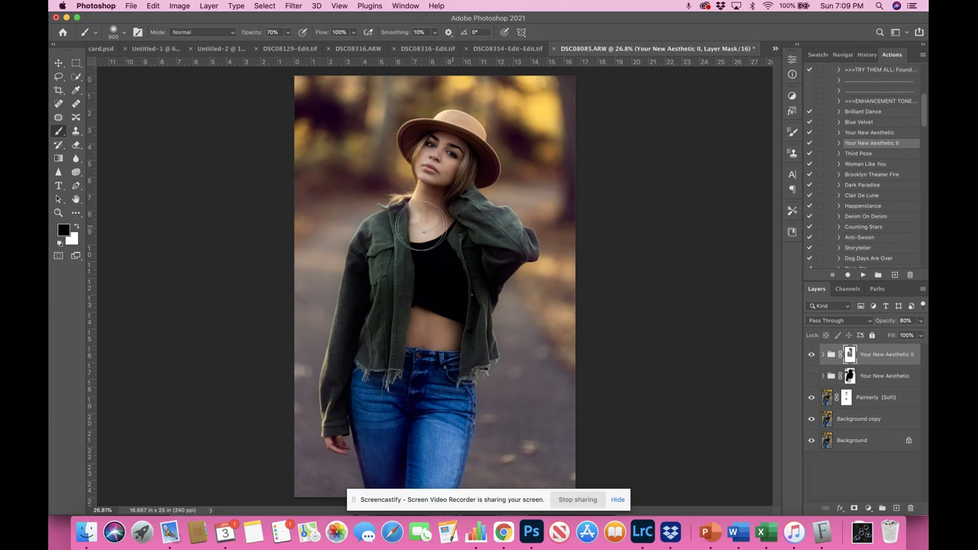
key("bracketleft")
key("bracketleft")
key("bracketleft")
key("bracketleft")
key("bracketleft")
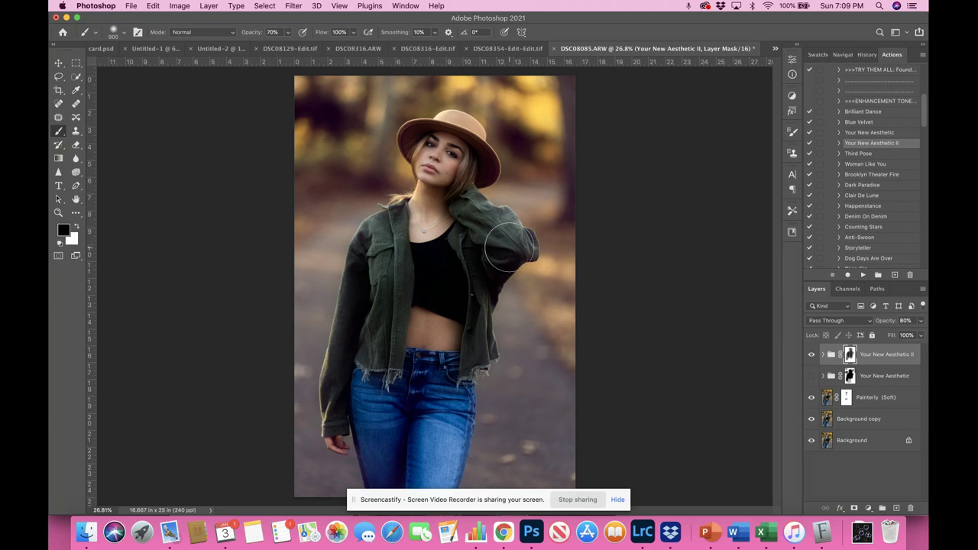
key("bracketleft")
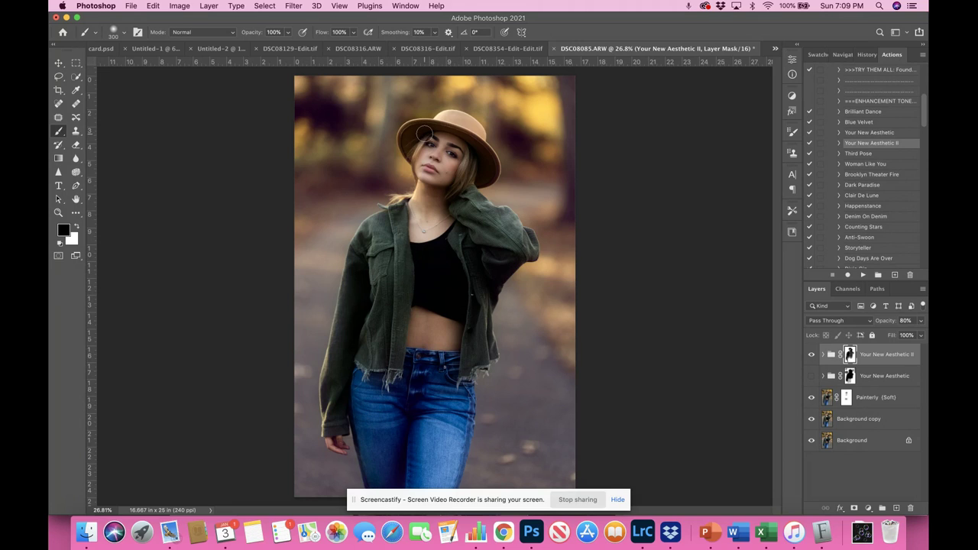
key("super+minus")
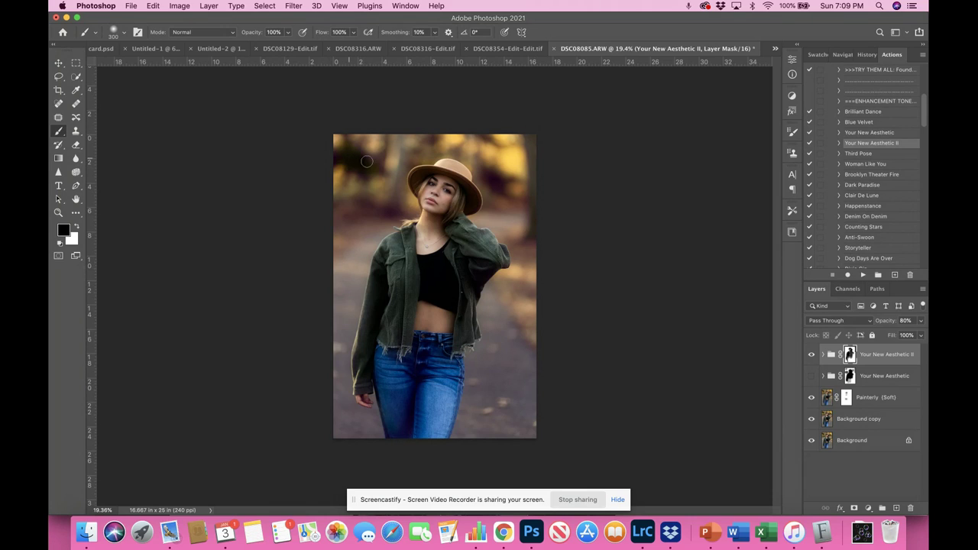
- Undo the last strokes on the Your New Aesthetic II mask and lower that group's opacity to 47%
key("super+z")
key("super+z")
left_click(876, 356)
left_click_drag(889, 322, 872, 324)
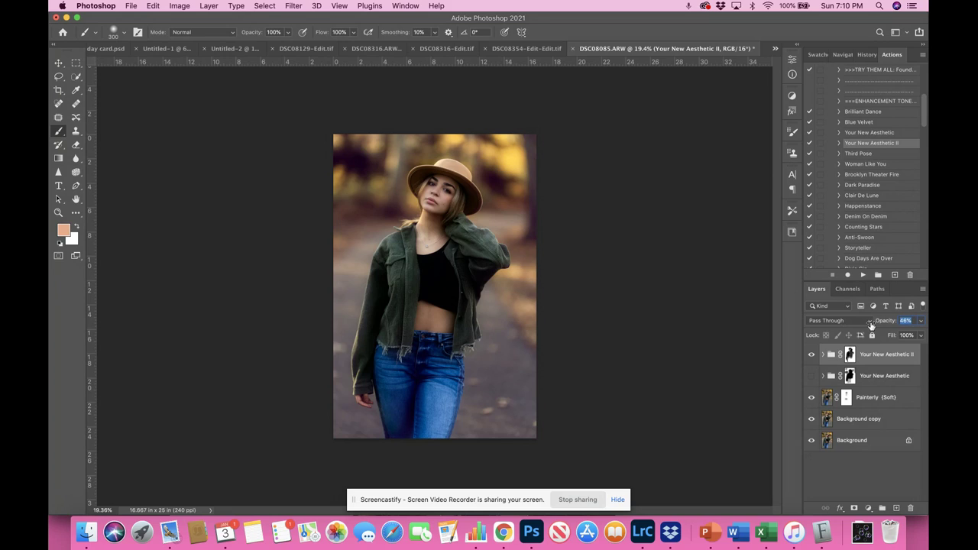
- Show both toning groups together and lower the opacity of Your New Aesthetic II to 37% and of Your New Aesthetic to 39%
left_click(812, 354)
left_click(812, 375)
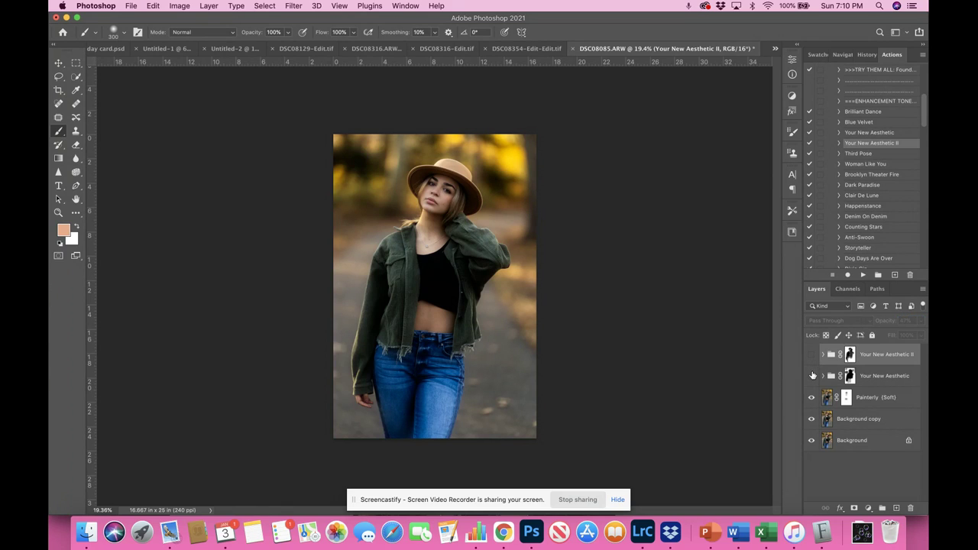
left_click(812, 355)
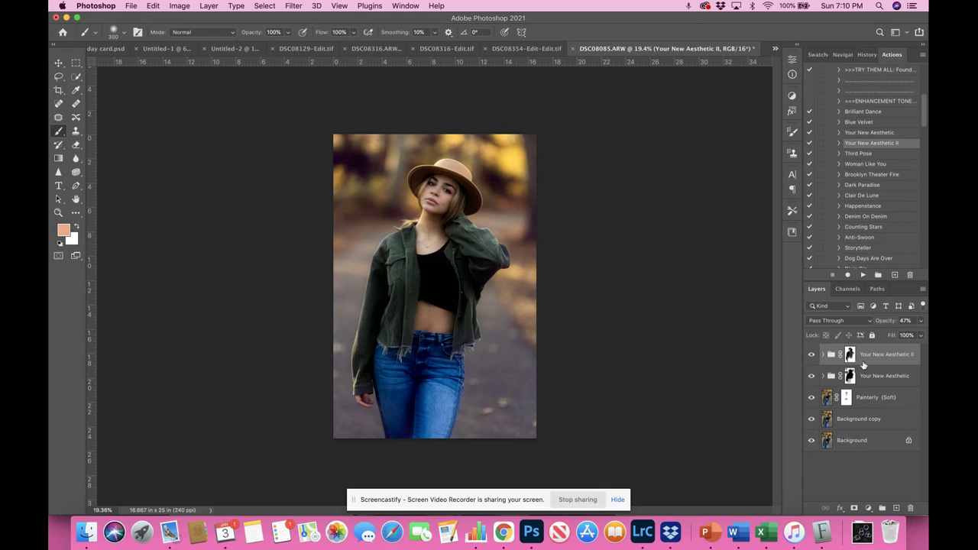
left_click_drag(887, 324, 883, 325)
left_click(850, 376)
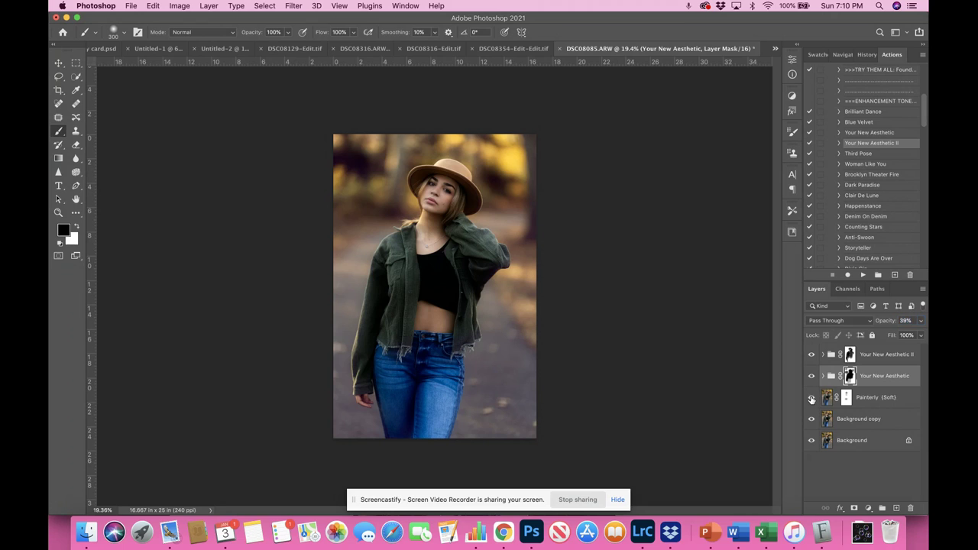
- Try the Painterly (Soft) layer above both Your New Aesthetic groups and compare the portrait with and without it
left_click(812, 401)
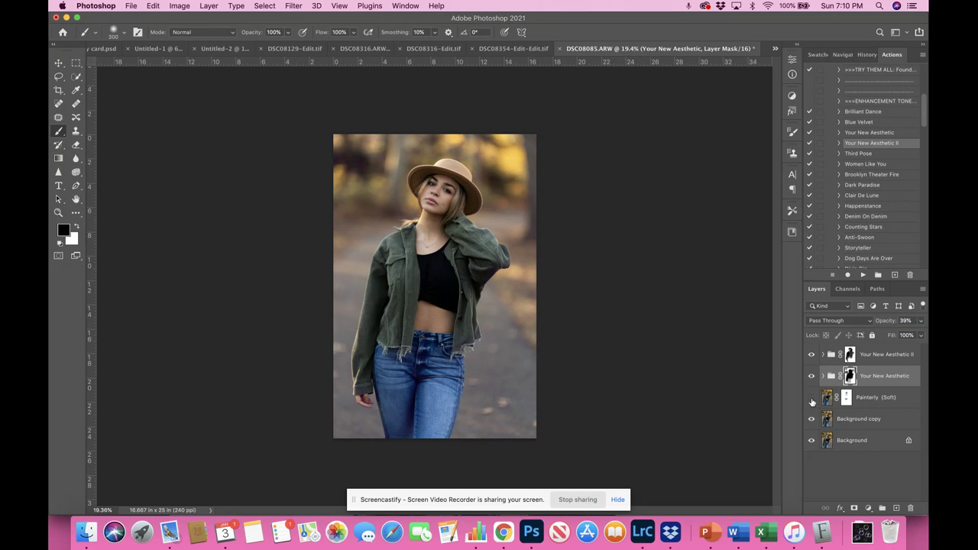
left_click(812, 399)
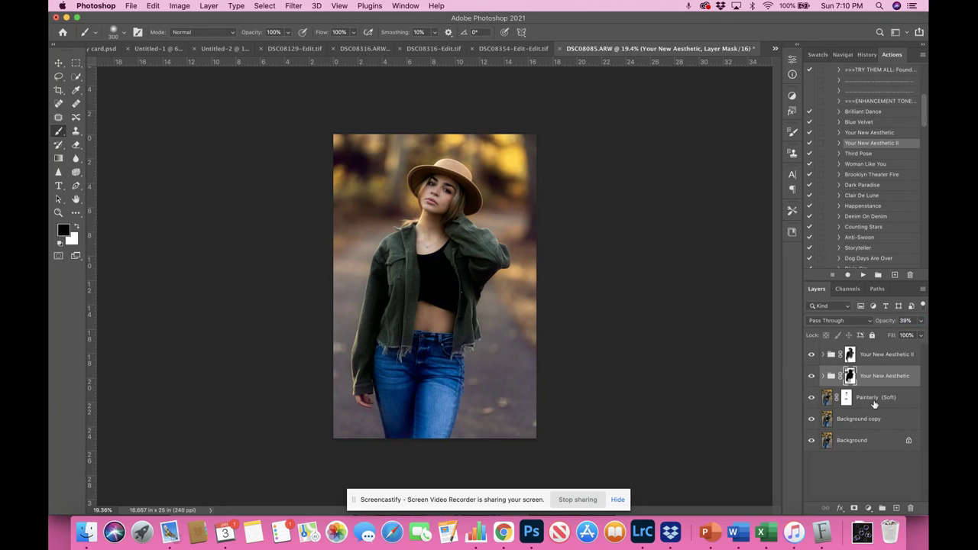
left_click_drag(874, 404, 861, 349)
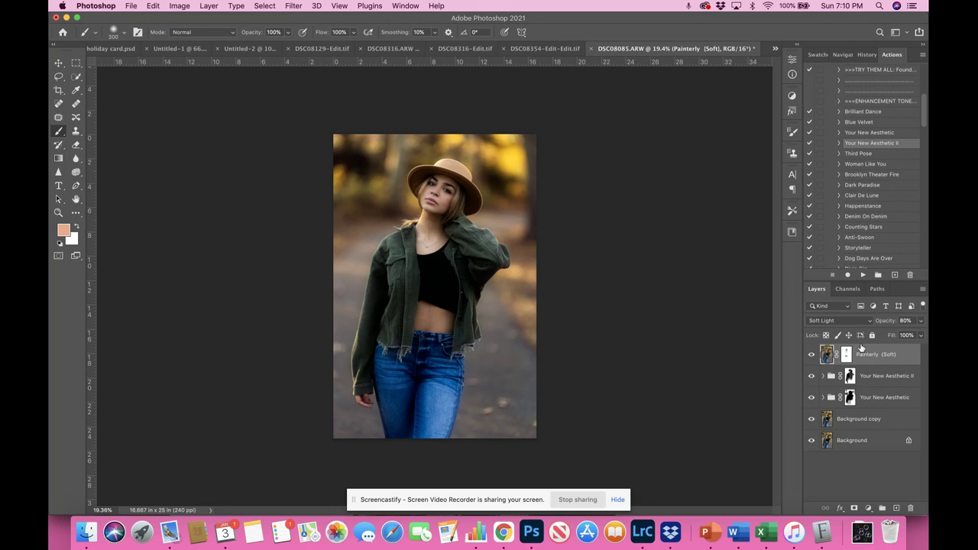
left_click(812, 355)
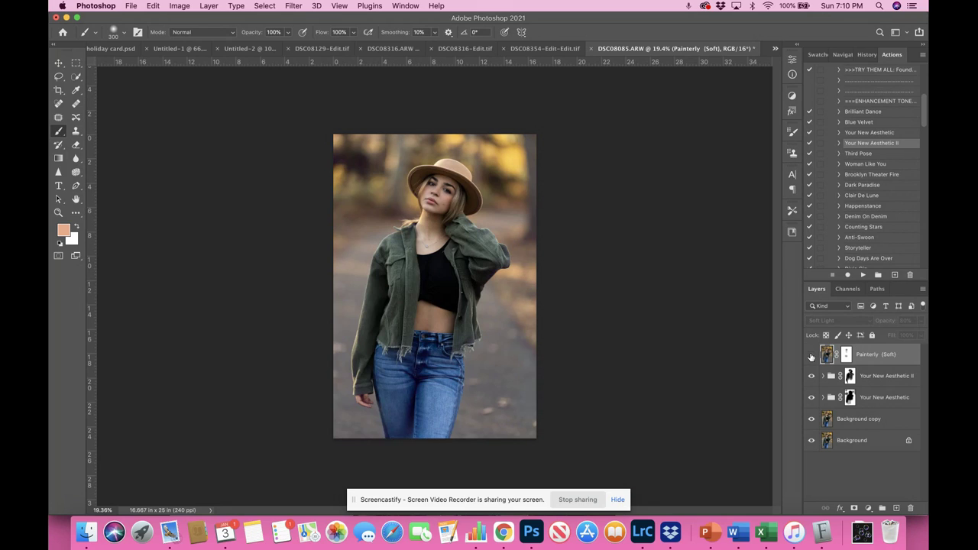
left_click(812, 355)
left_click_drag(879, 376, 878, 415)
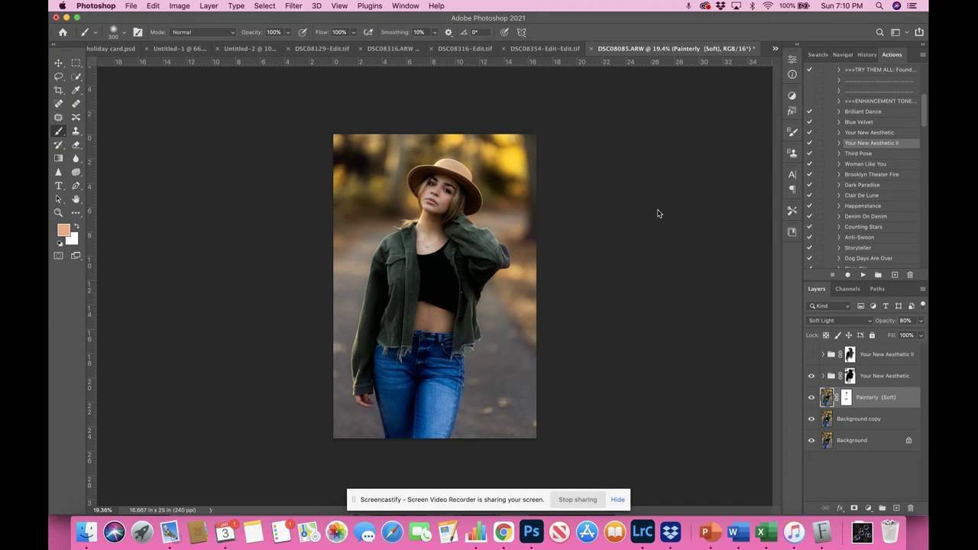
left_click(505, 533)
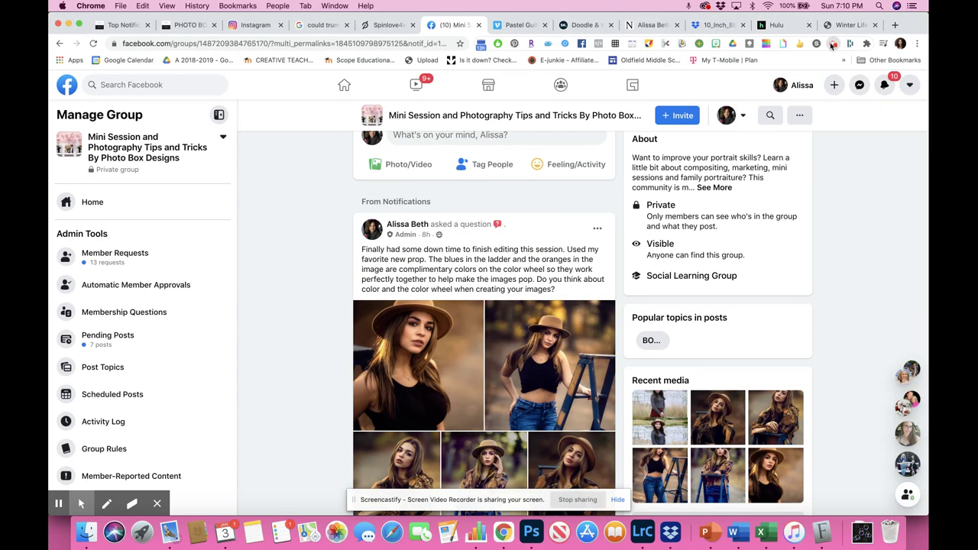
left_click(832, 45)
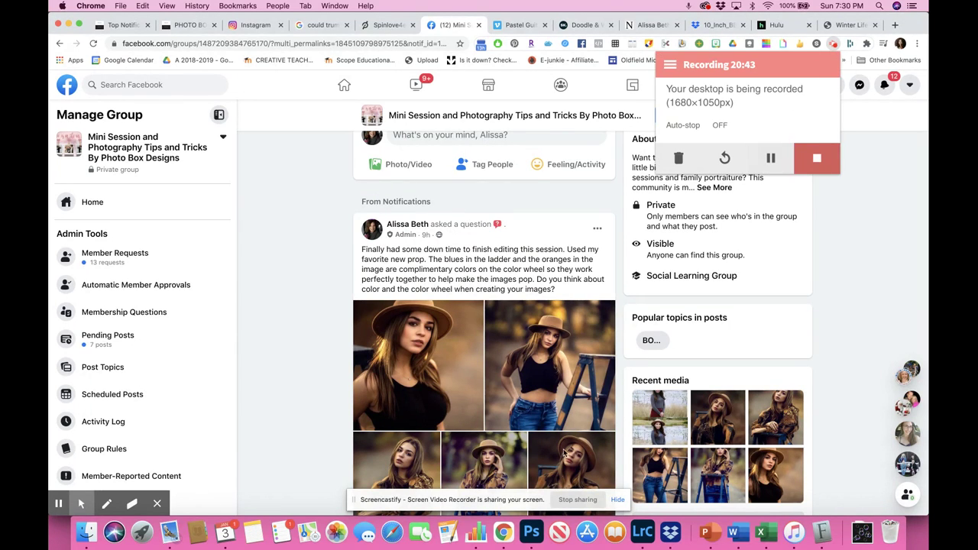
left_click(534, 535)
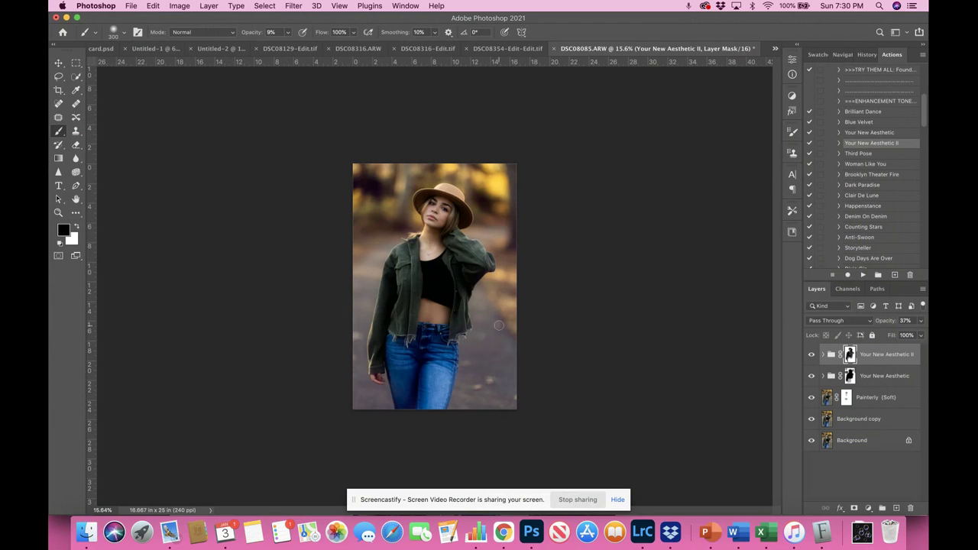
scroll(499, 326, "up", 5)
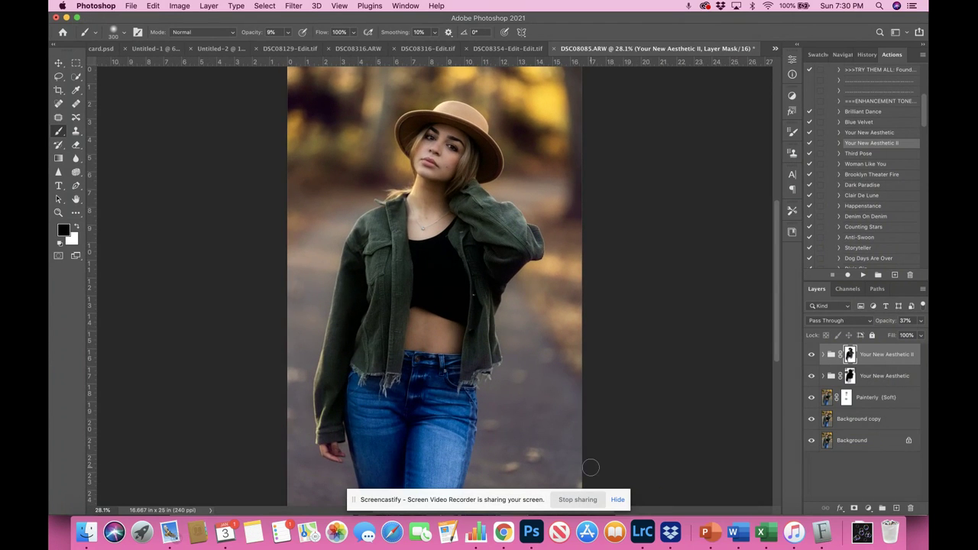
left_click_drag(498, 503, 218, 522)
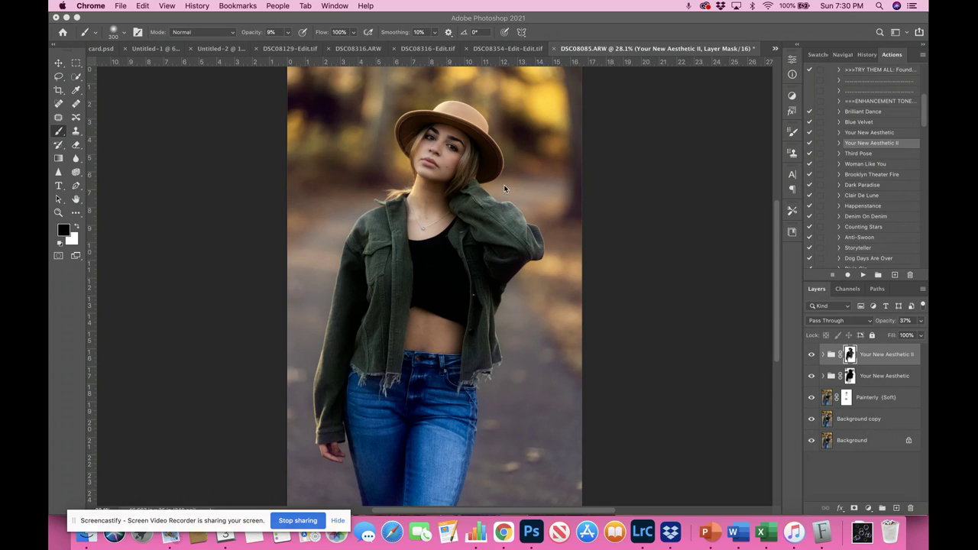
scroll(504, 188, "left", 3)
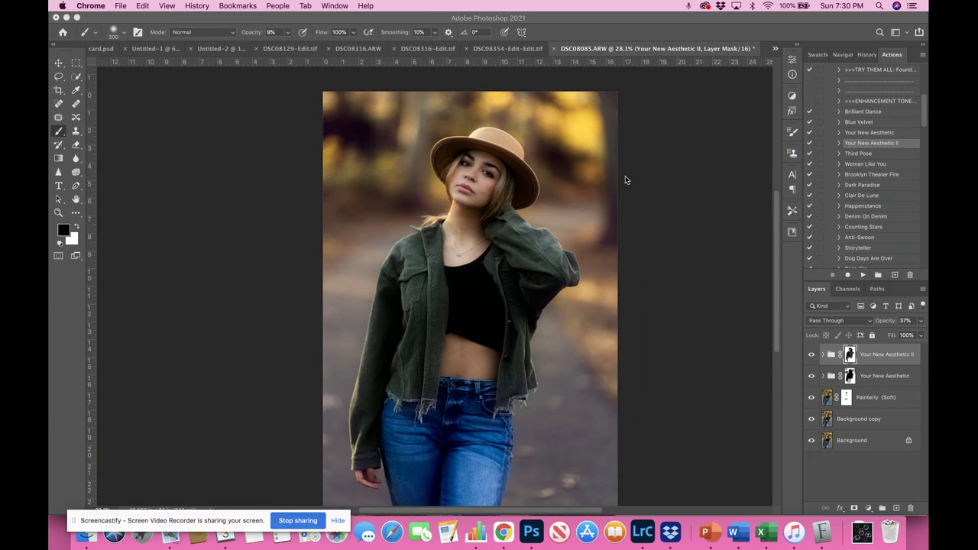
- Run the Eden Overlay action from the JD Illuminations action set
scroll(860, 169, "up", 5)
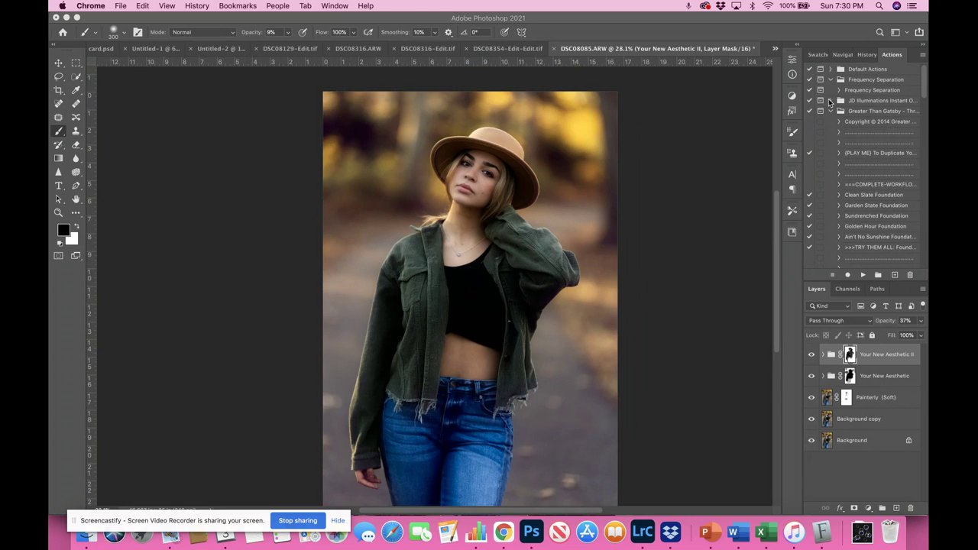
left_click(831, 101)
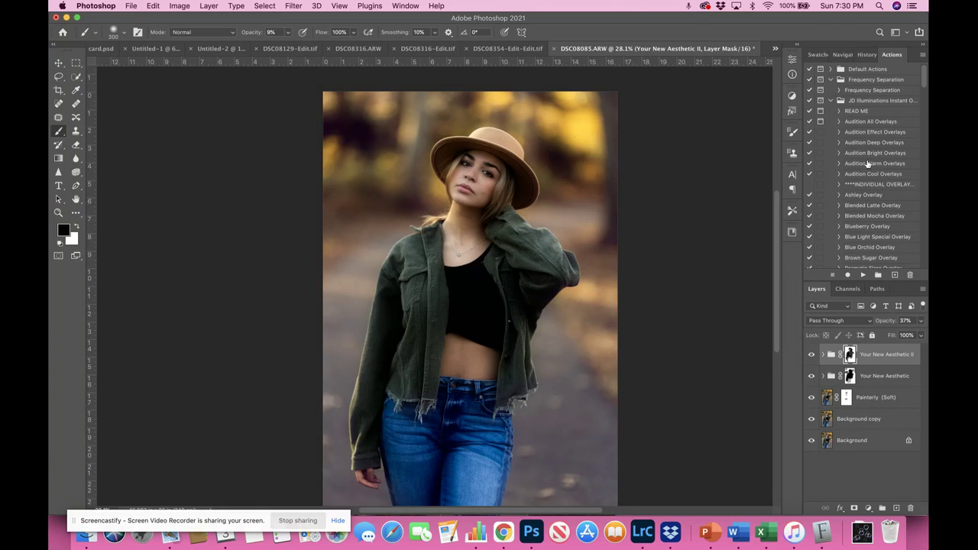
scroll(867, 210, "down", 3)
scroll(867, 212, "down", 1)
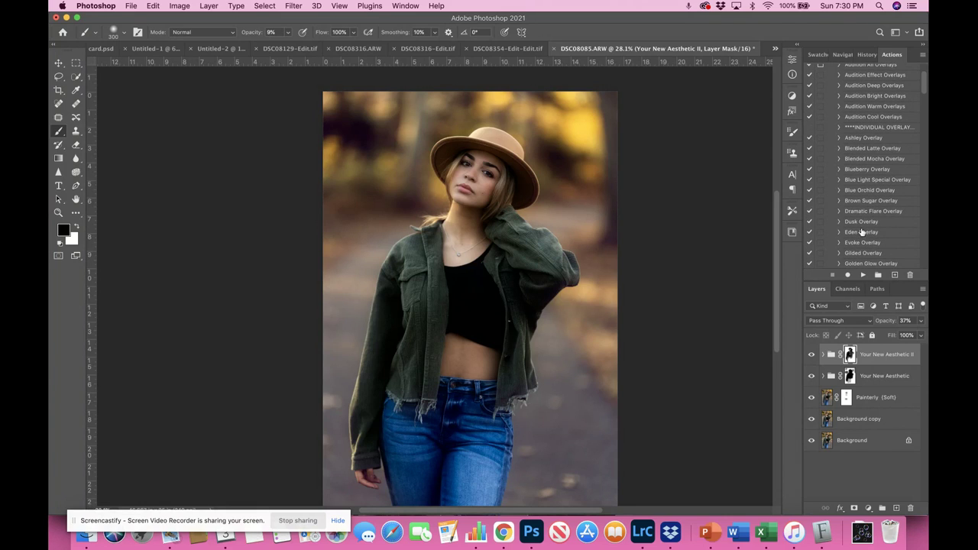
scroll(861, 237, "down", 2)
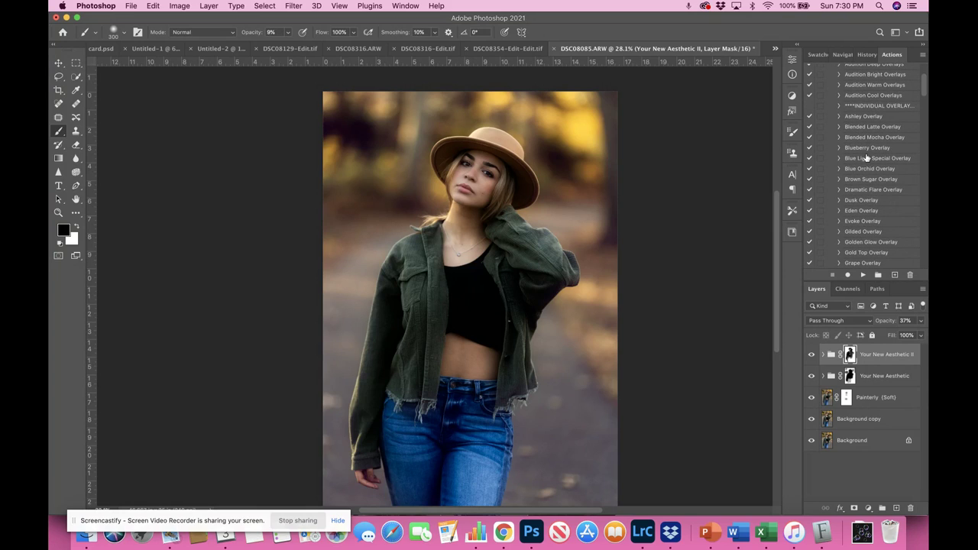
left_click(862, 213)
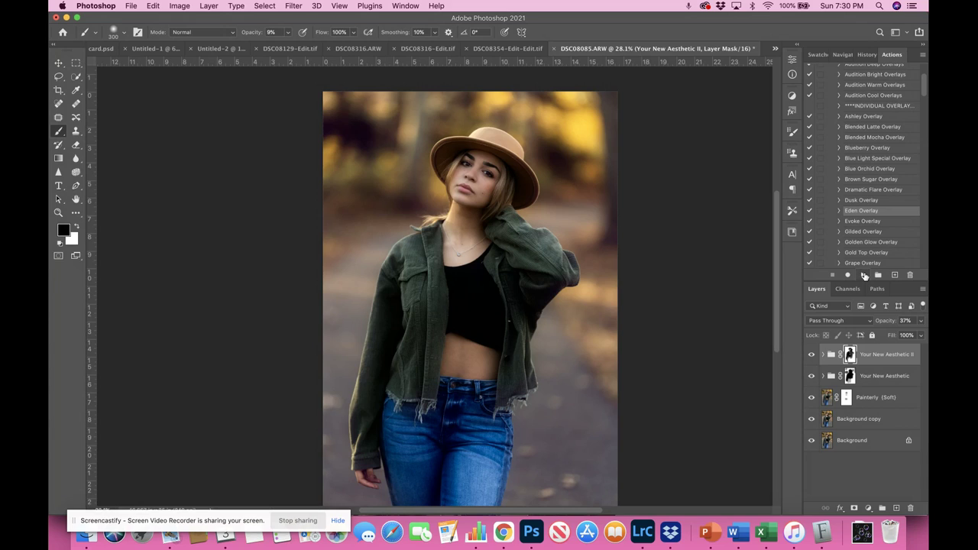
left_click(865, 276)
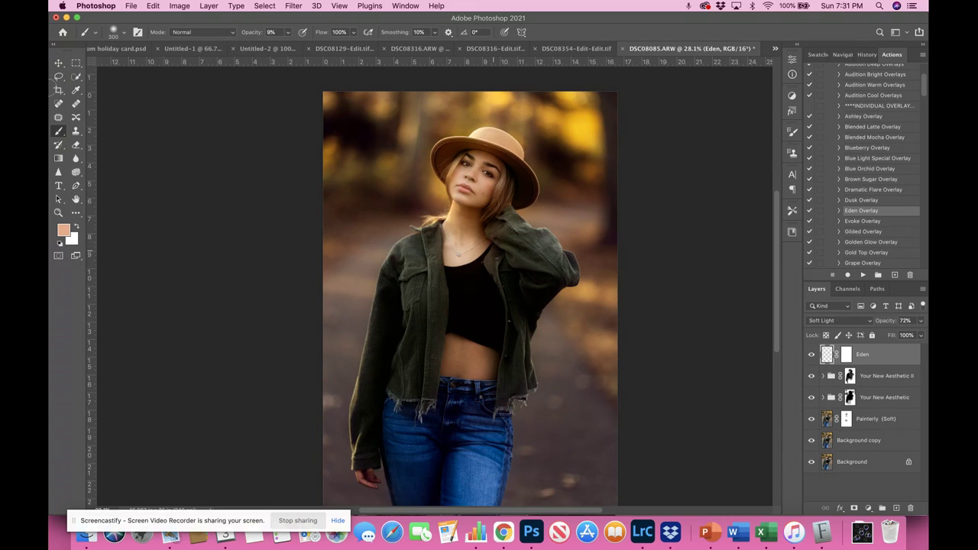
- Lower the Eden layer's opacity to 60%
scroll(263, 133, "down", 3)
scroll(263, 133, "up", 2)
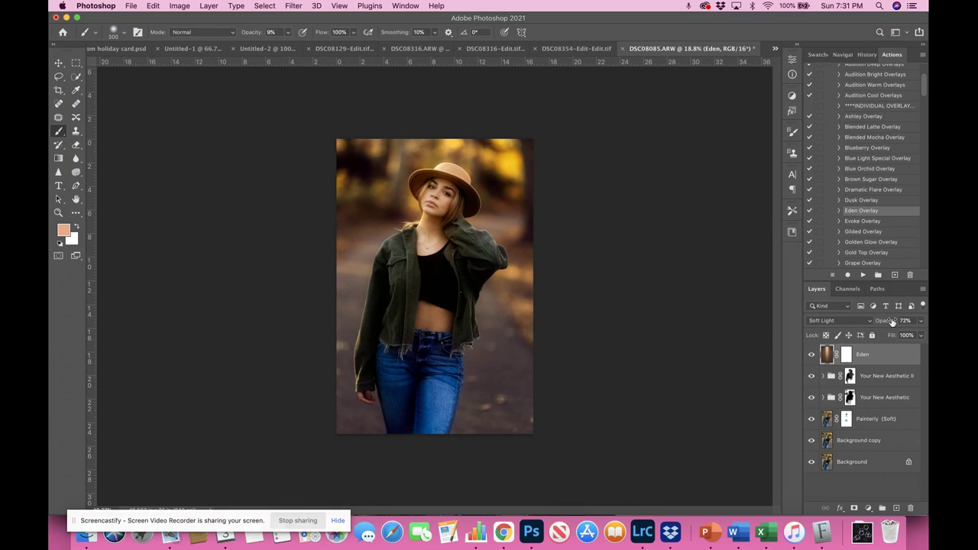
left_click_drag(892, 322, 881, 321)
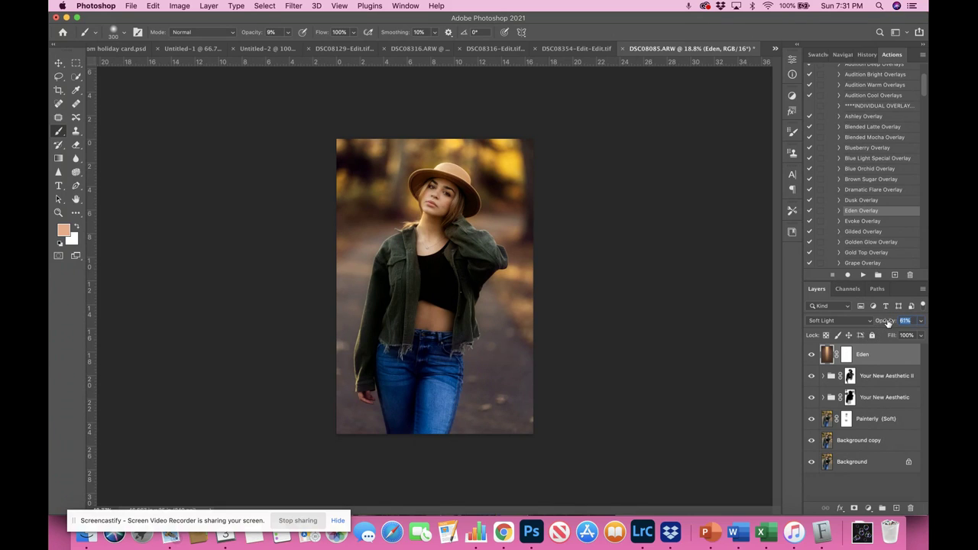
left_click_drag(883, 323, 890, 323)
- Paint black over the woman on the Eden layer mask with a size 800 brush at 50% opacity
left_click(847, 354)
key("d")
key("x")
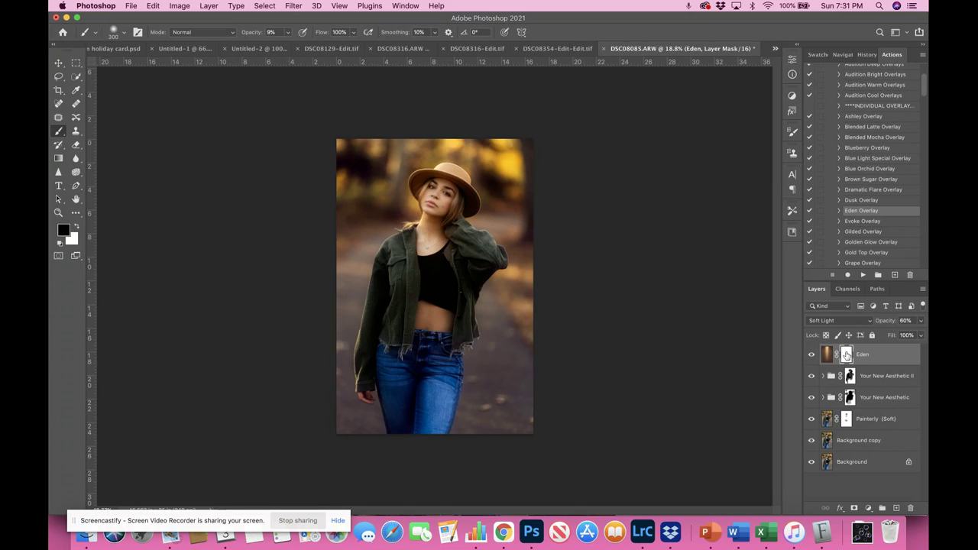
key("bracketright")
key("bracketright")
key("bracketright")
key("bracketright")
key("bracketright")
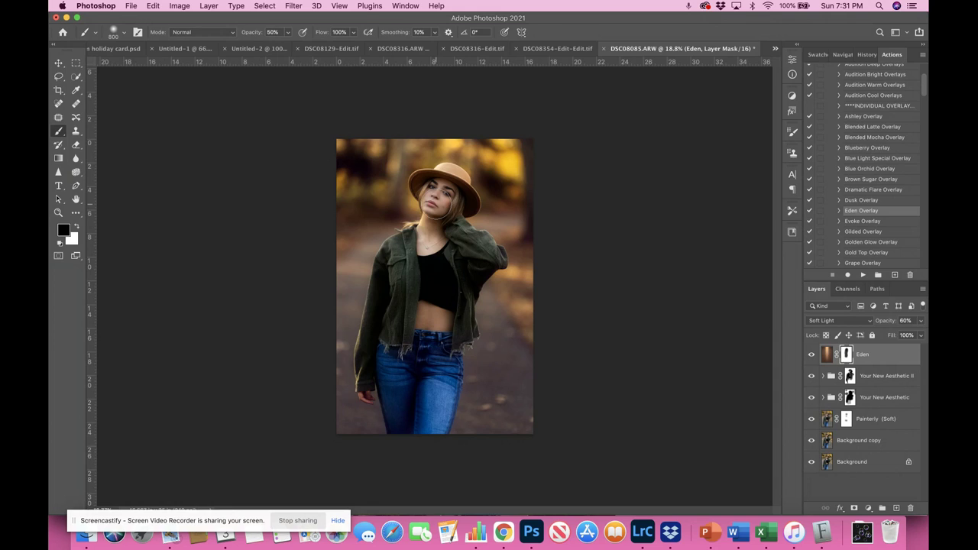
- Refine the Eden mask over the woman by alternating white and black paint at 50% brush opacity
key("x")
key("x")
scroll(430, 225, "up", 3)
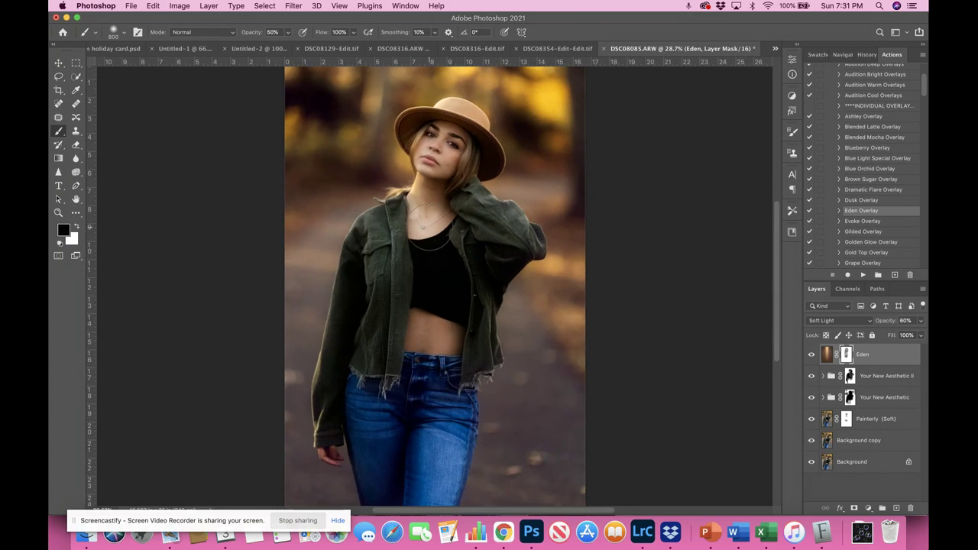
scroll(431, 229, "up", 1)
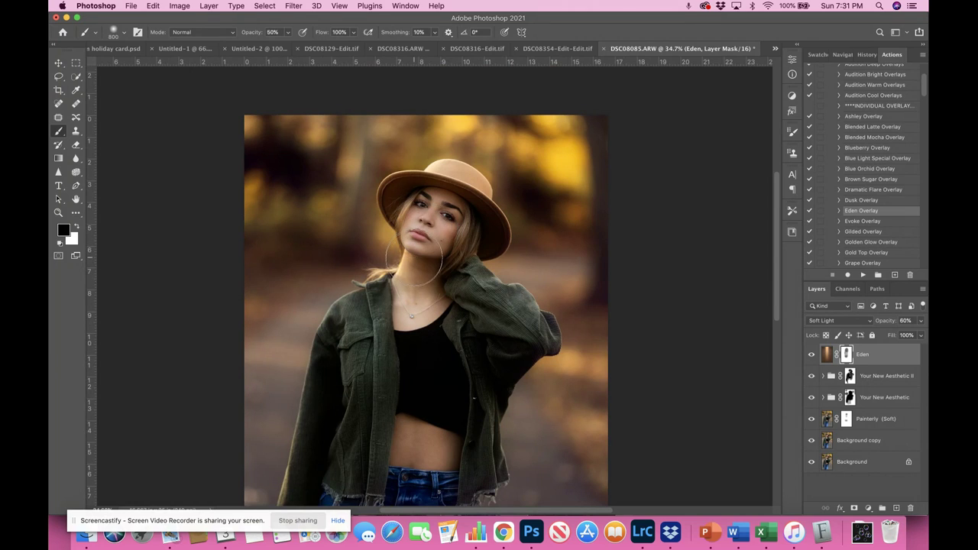
scroll(413, 258, "down", 2)
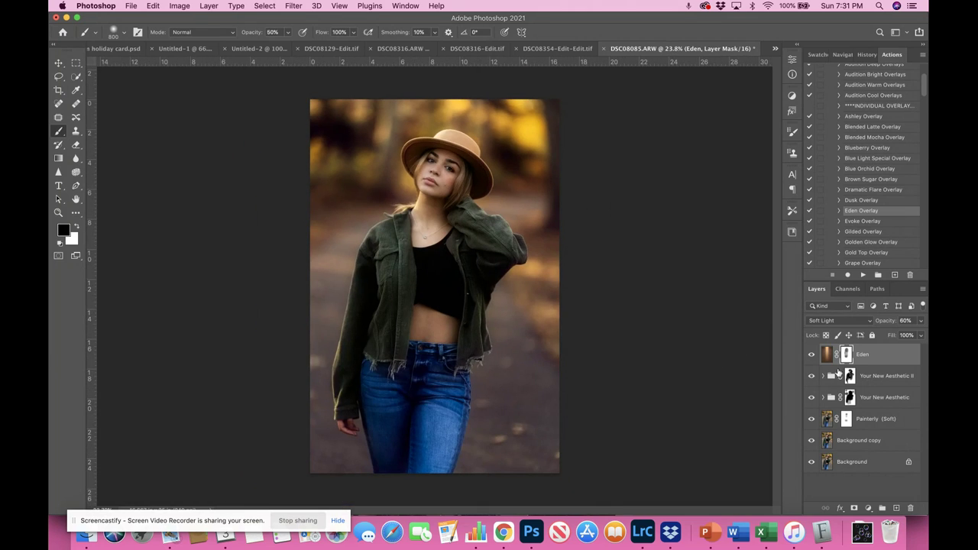
- Compare the portrait with and without the Eden and Painterly (Soft) layers by toggling their visibility
left_click(812, 355)
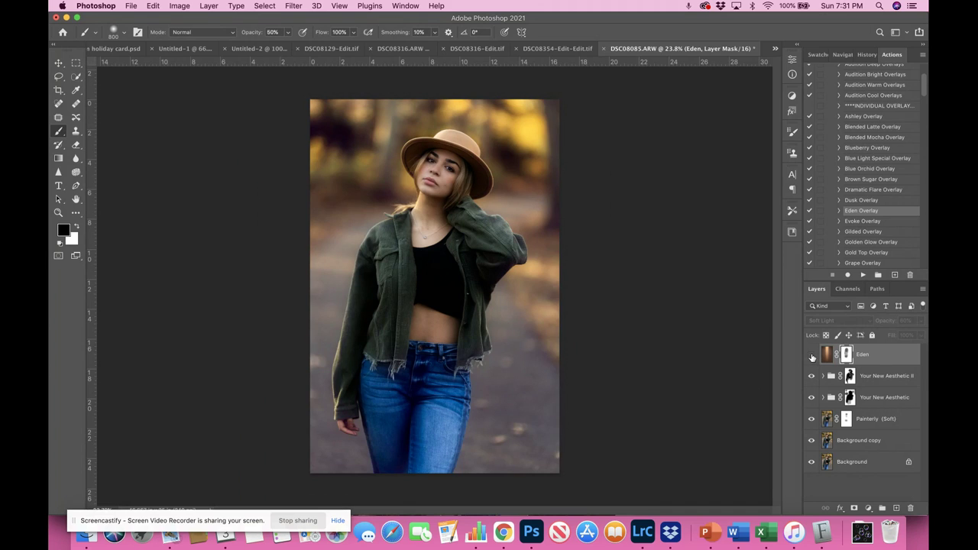
left_click(812, 355)
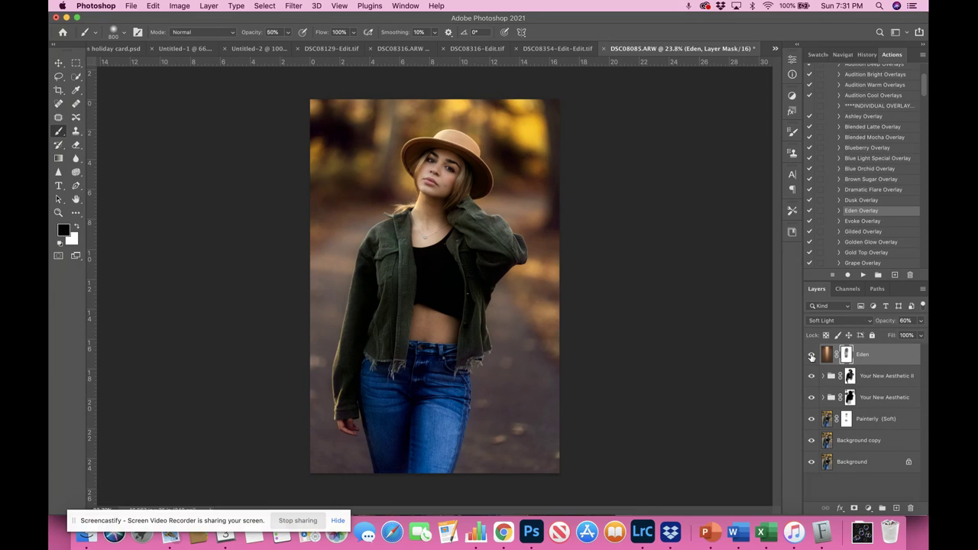
left_click(812, 355)
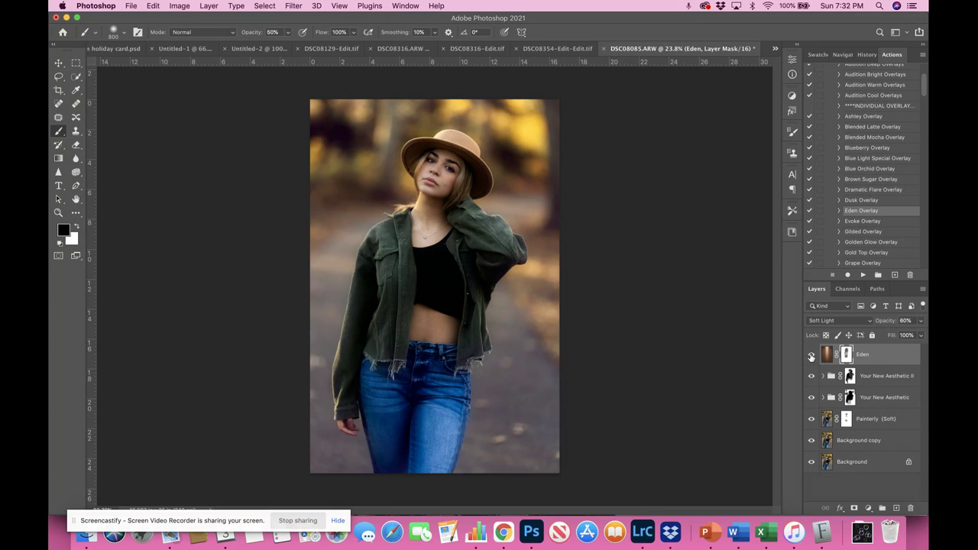
left_click(812, 355)
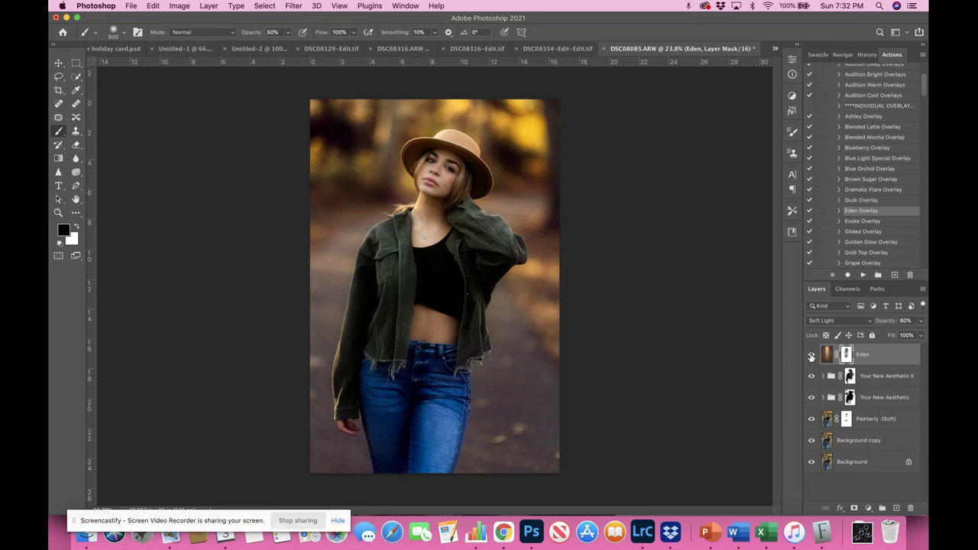
scroll(481, 290, "down", 3)
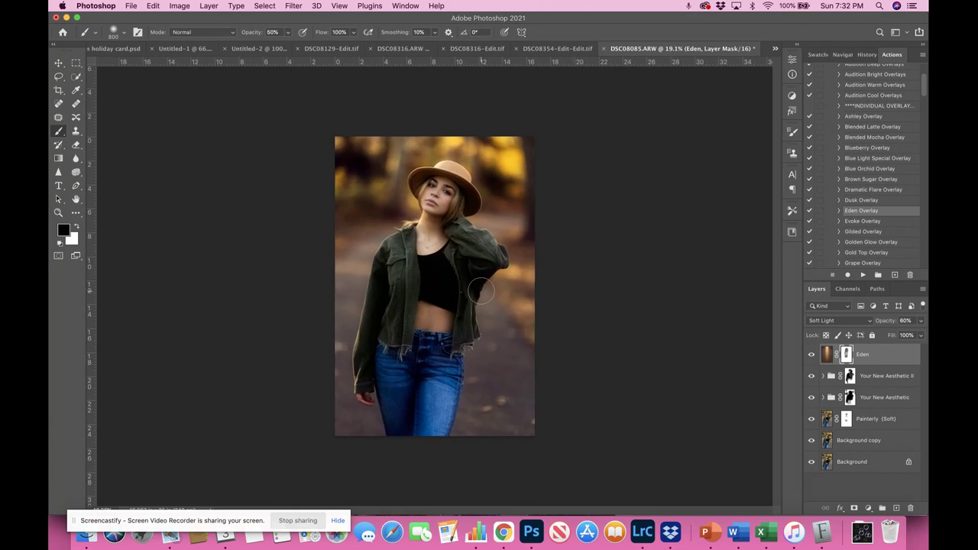
scroll(481, 291, "up", 1)
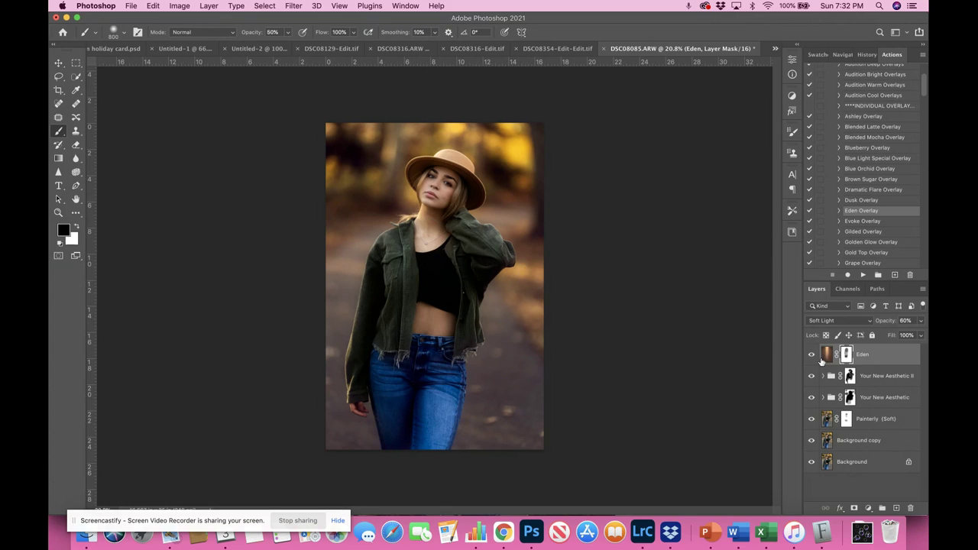
left_click(813, 355)
left_click(813, 355)
left_click(811, 419)
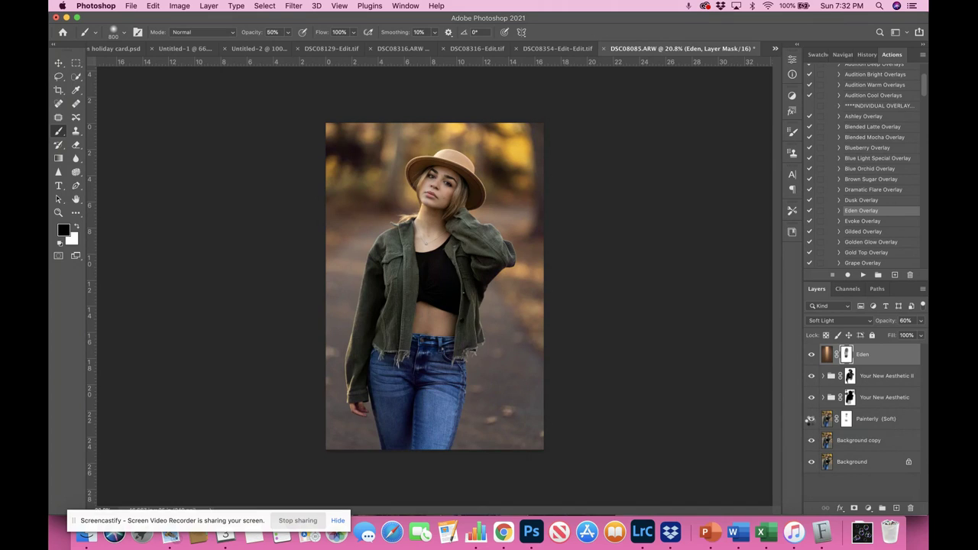
left_click(812, 419)
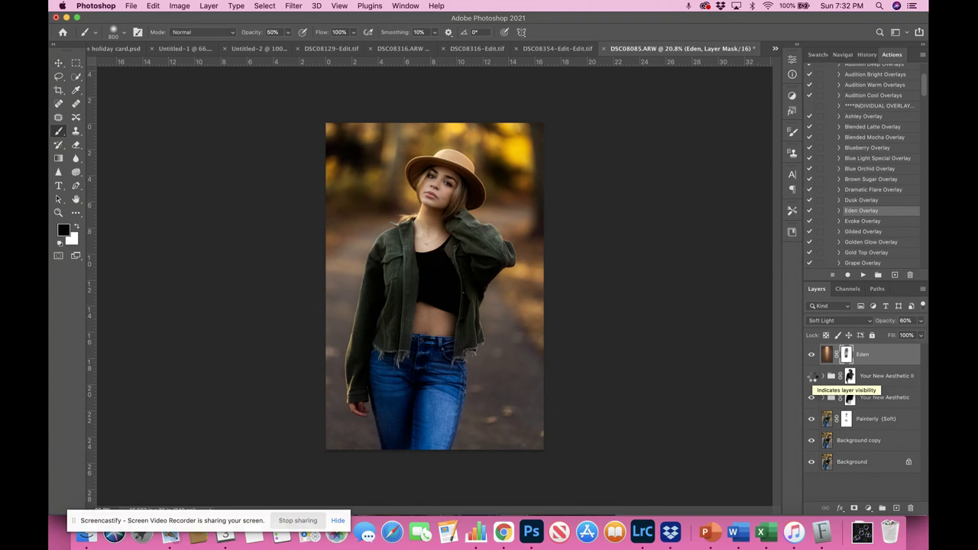
- Hide the Your New Aesthetic II group and target the Eden layer's image instead of its mask
left_click(812, 376)
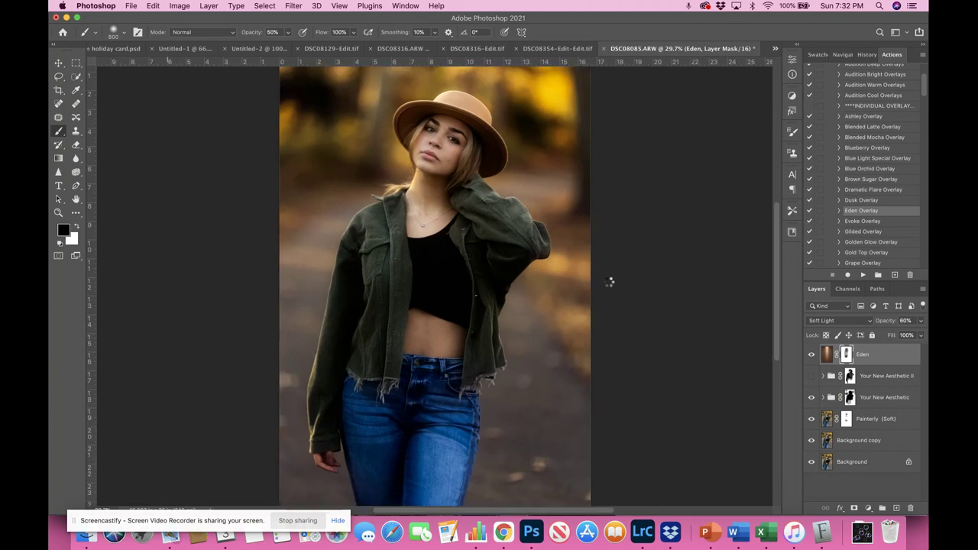
scroll(608, 281, "up", 3)
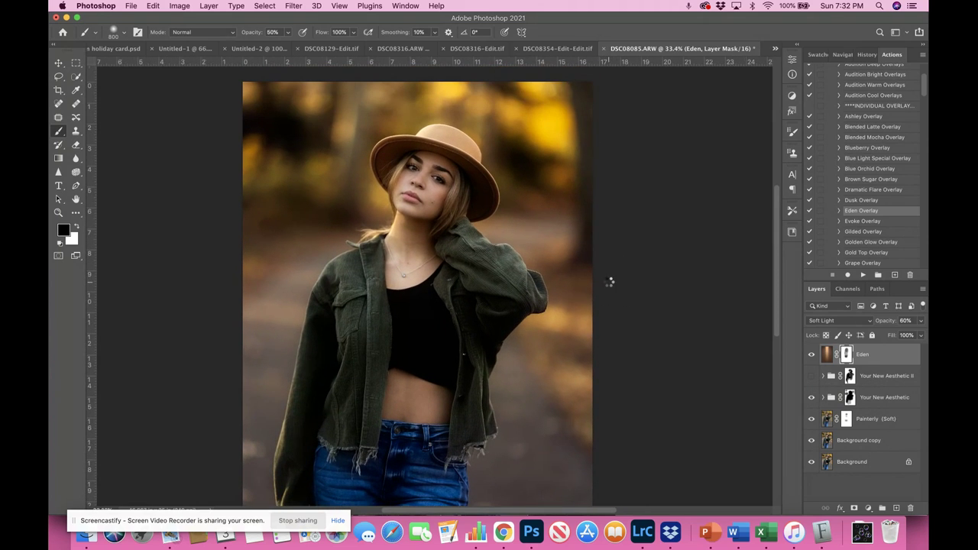
scroll(608, 282, "down", 2)
key("super+2")
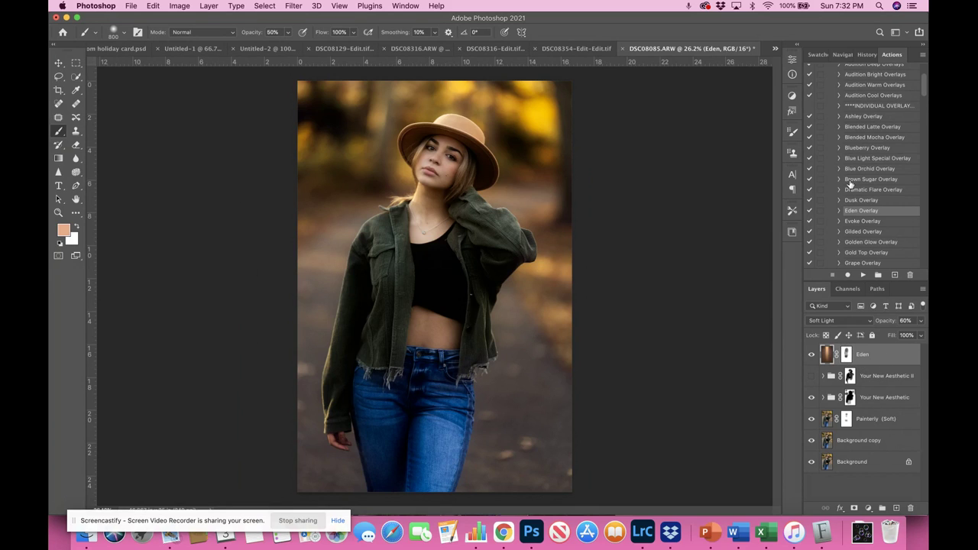
scroll(854, 172, "up", 3)
scroll(850, 174, "down", 10)
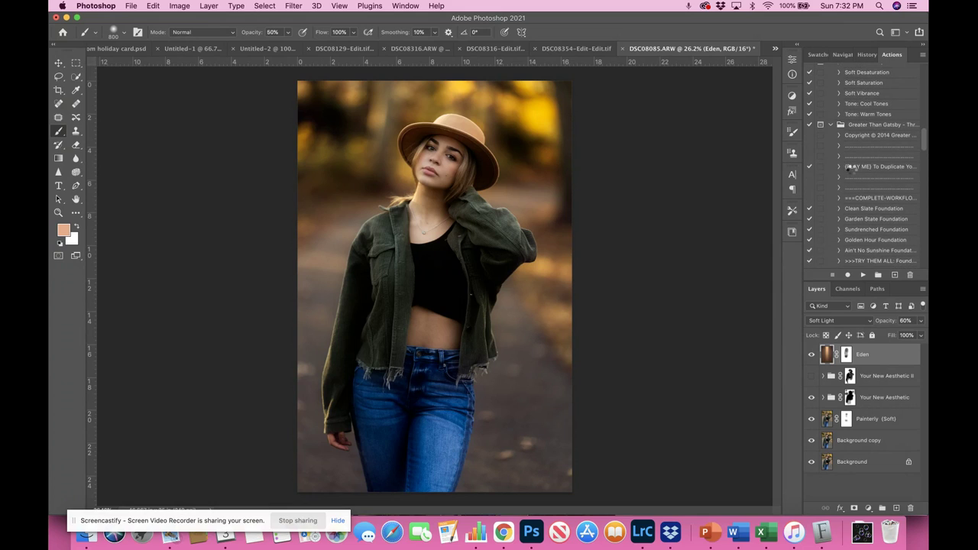
scroll(860, 236, "down", 5)
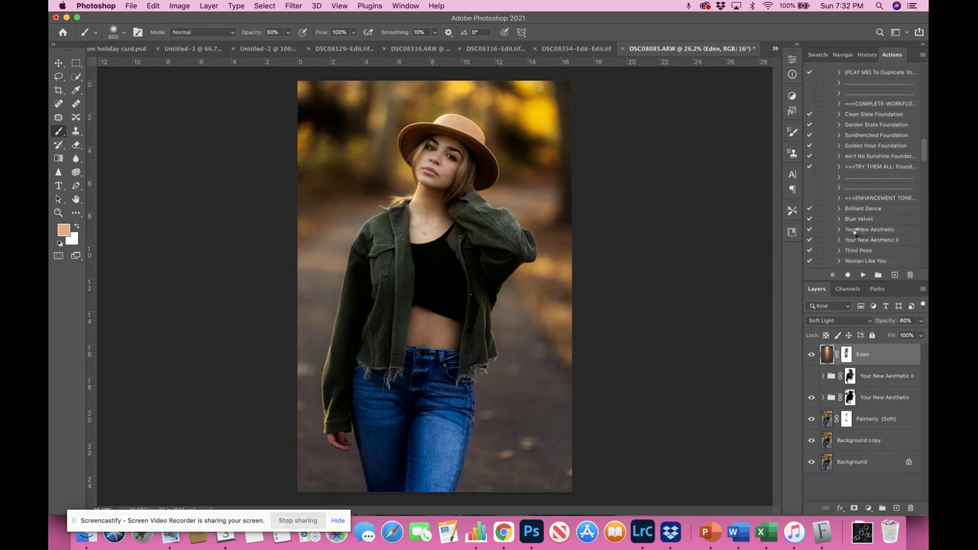
scroll(861, 235, "down", 5)
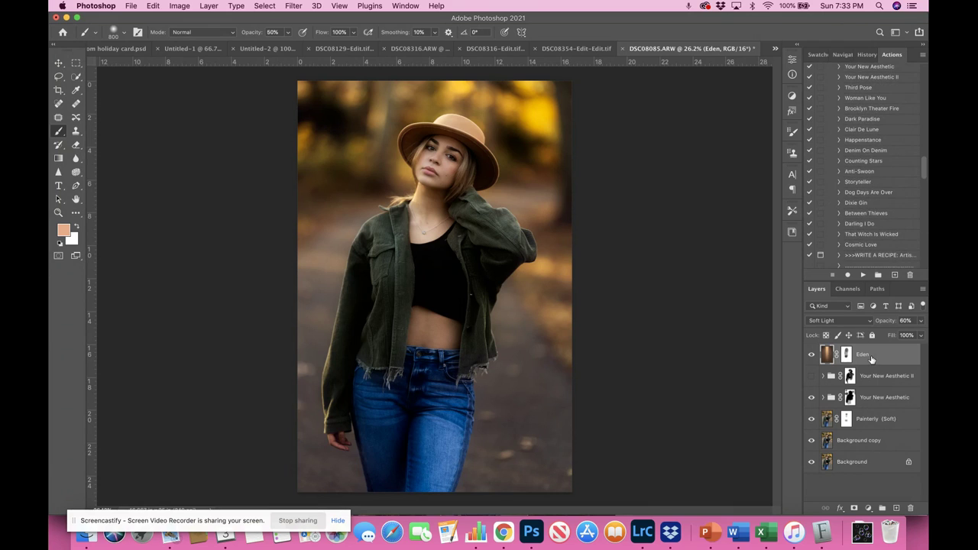
- Flatten all layers, discarding the hidden Your New Aesthetic II group, and duplicate the resulting Background layer
scroll(565, 275, "down", 2)
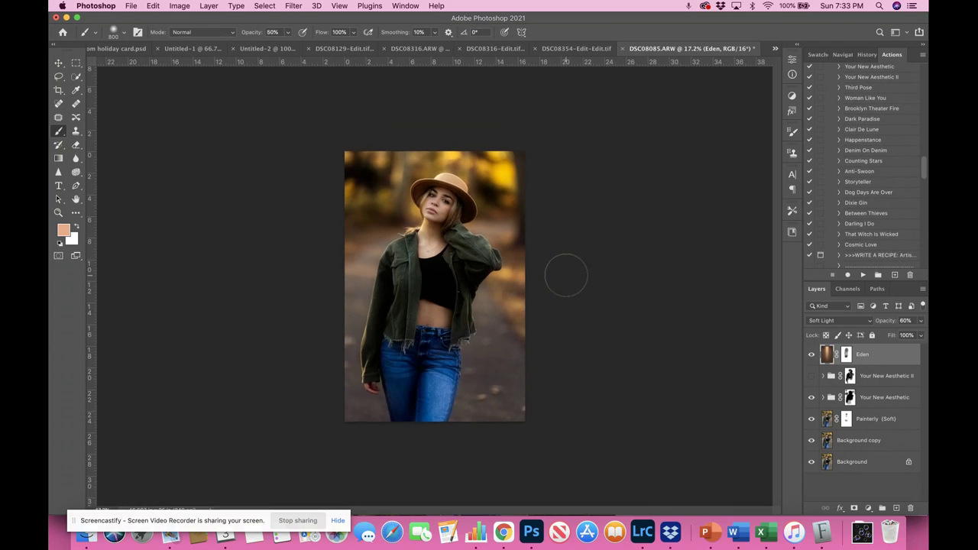
scroll(565, 275, "up", 1)
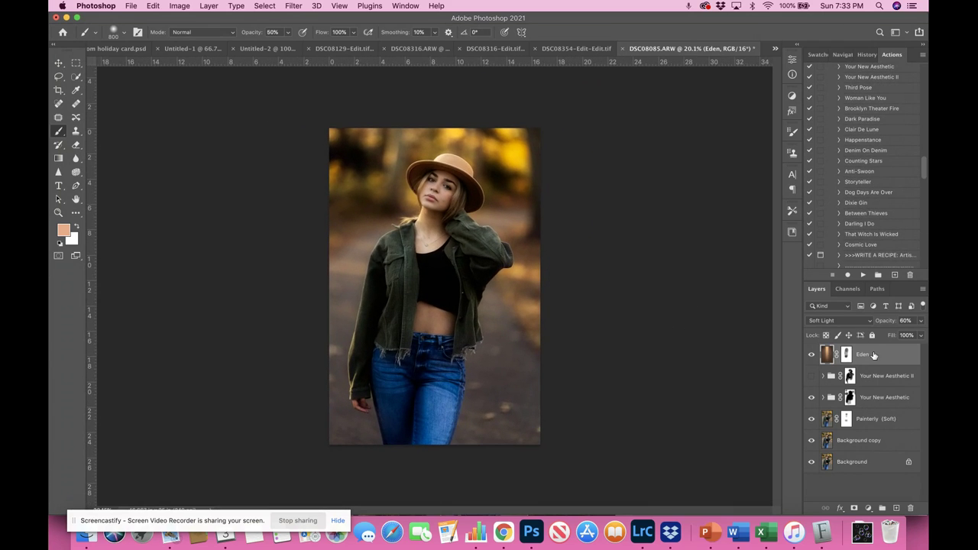
left_click(864, 460, "shift")
right_click(863, 460)
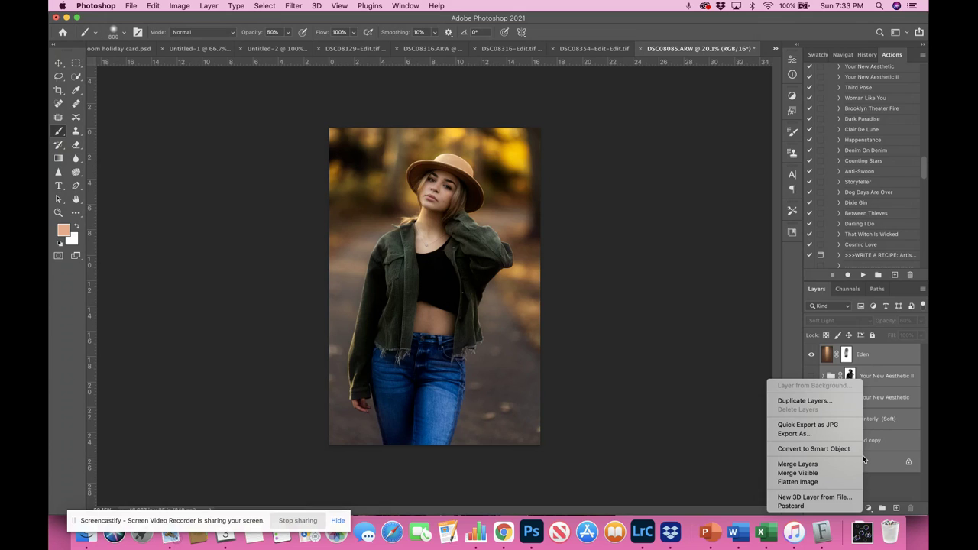
left_click(836, 482)
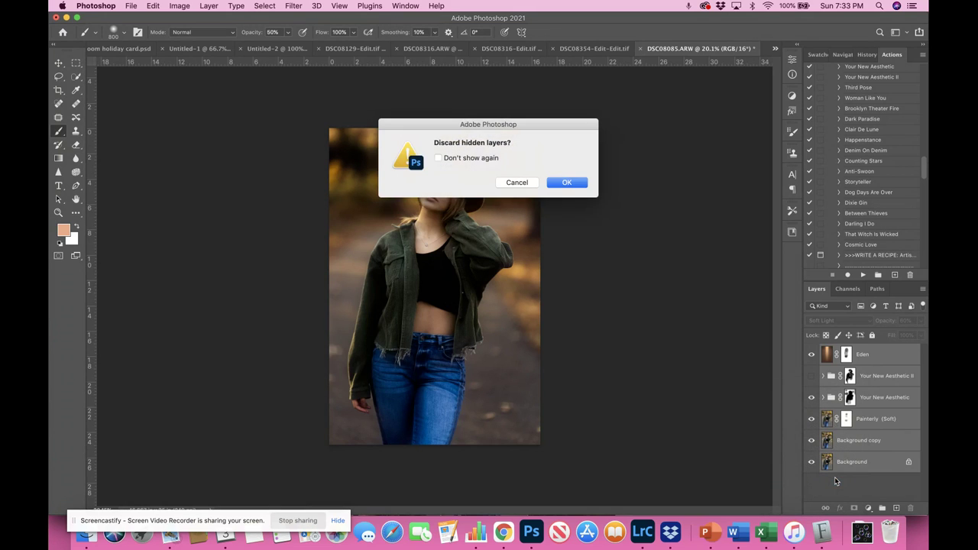
left_click(565, 183)
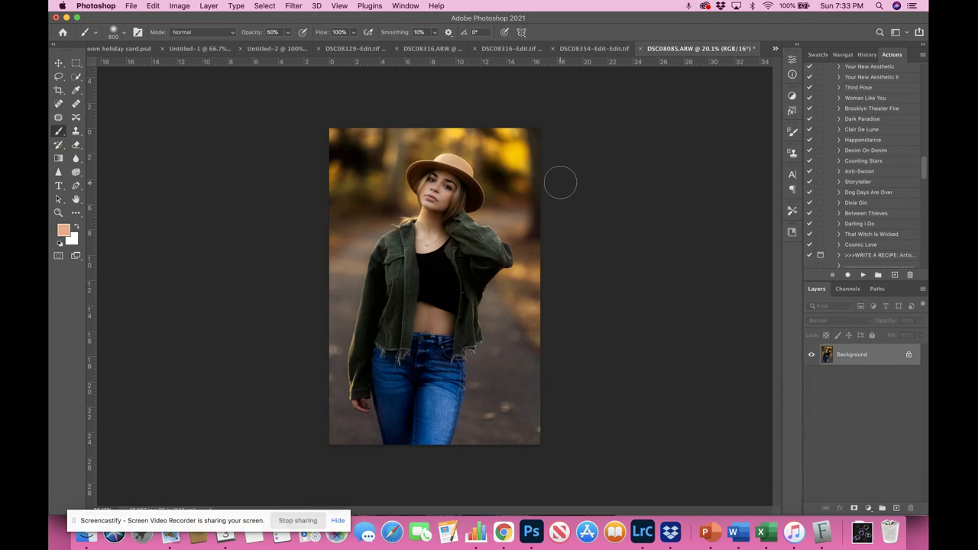
left_click_drag(882, 365, 897, 508)
- Collapse the JD Illuminations and open Greater Than Gatsby action sets, and run the dodge burn curves action
scroll(870, 196, "up", 10)
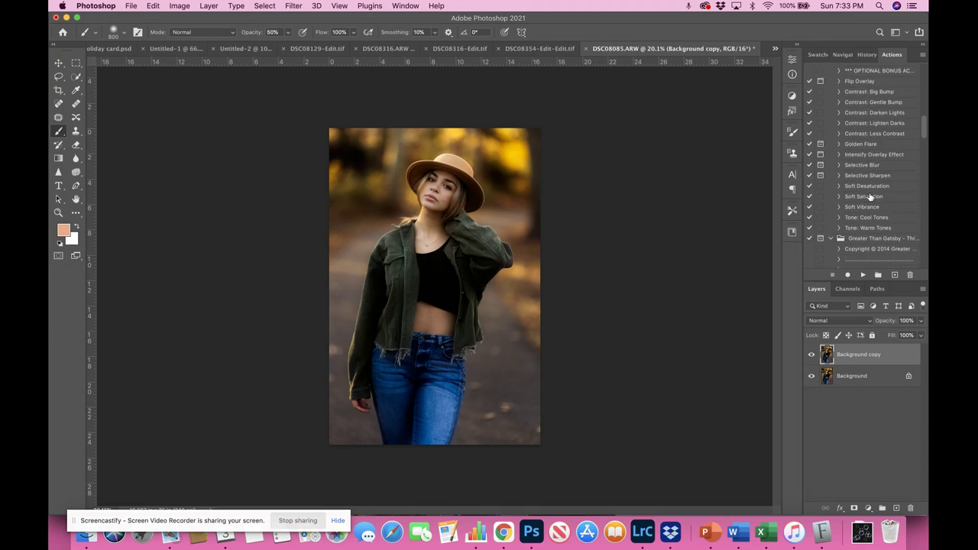
scroll(870, 196, "up", 8)
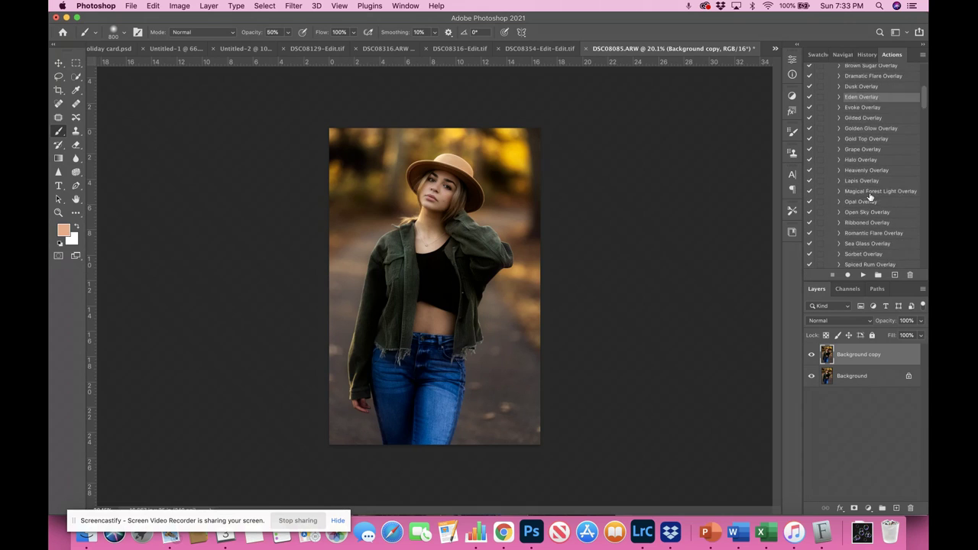
left_click(831, 100)
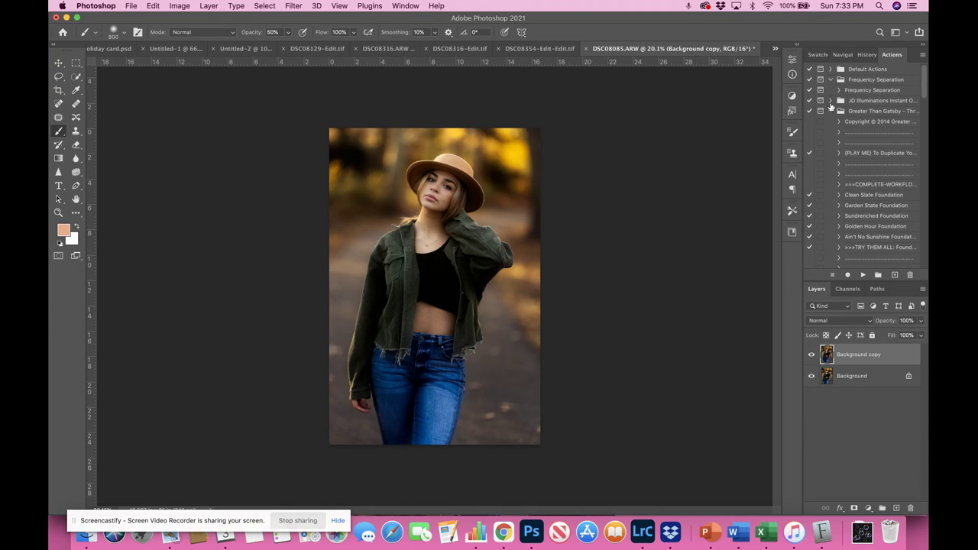
left_click(831, 111)
left_click(856, 143)
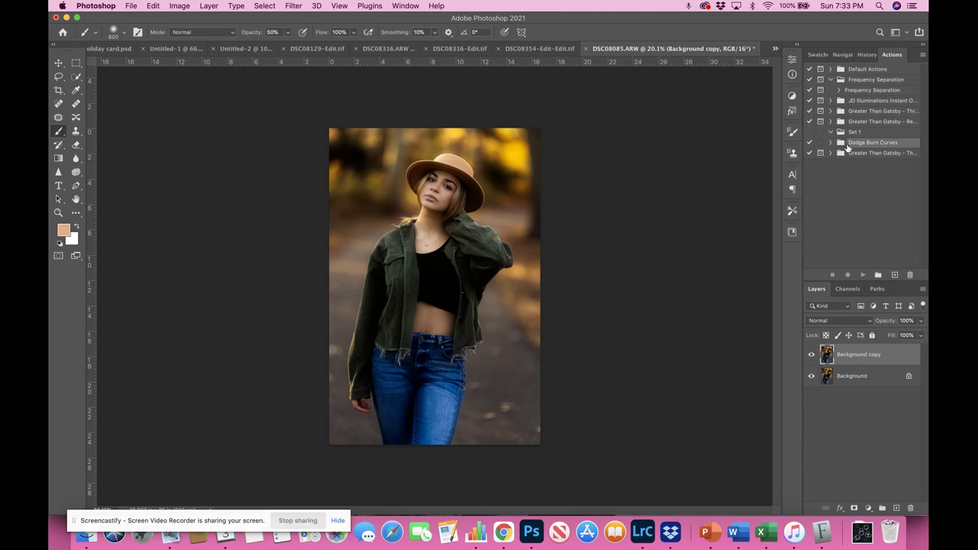
left_click(831, 143)
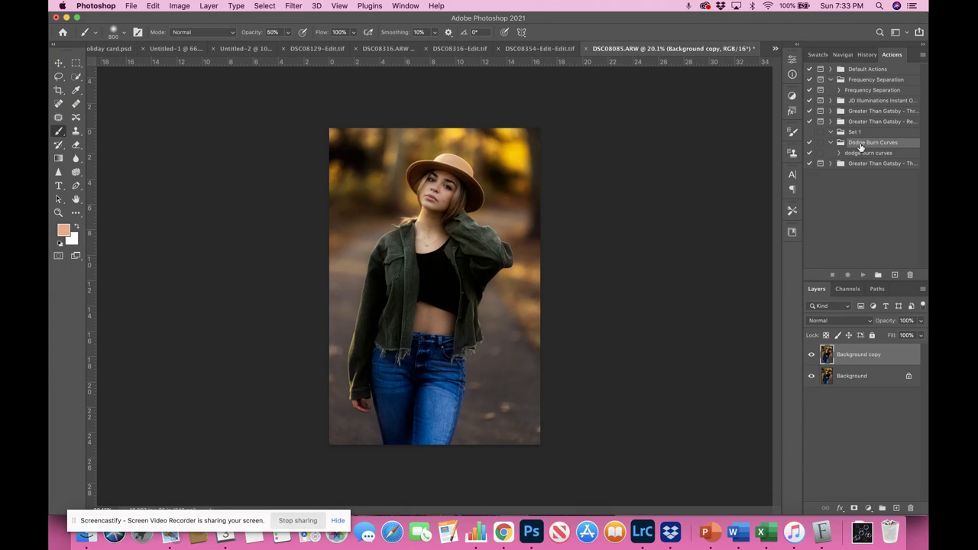
left_click(856, 154)
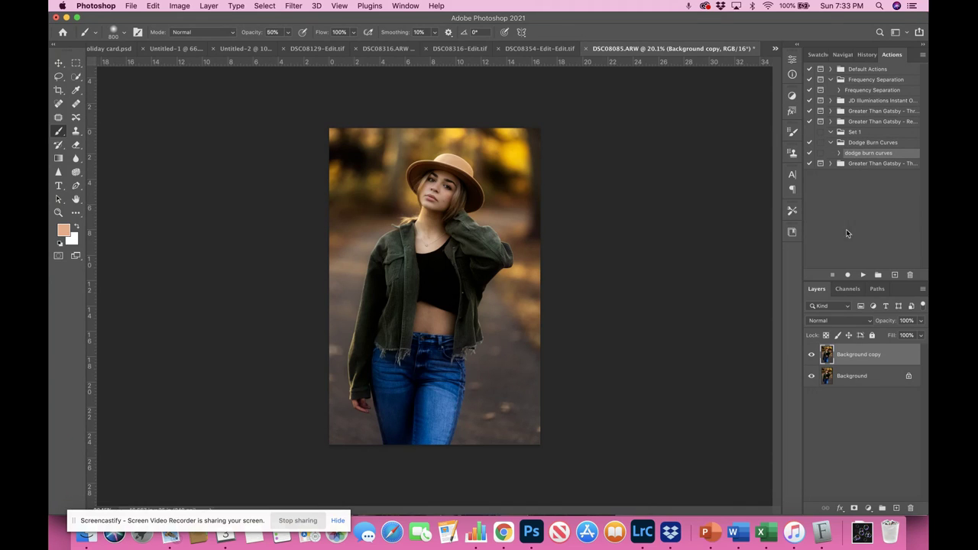
left_click(862, 275)
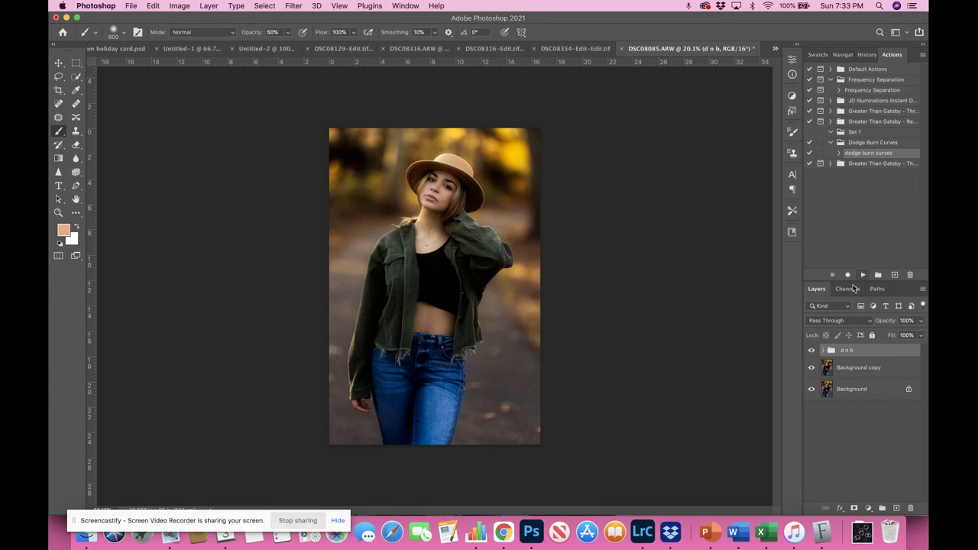
- Inspect the dodge Curves layer inside the d n b group, opening its curve and toggling its visibility
left_click(823, 353)
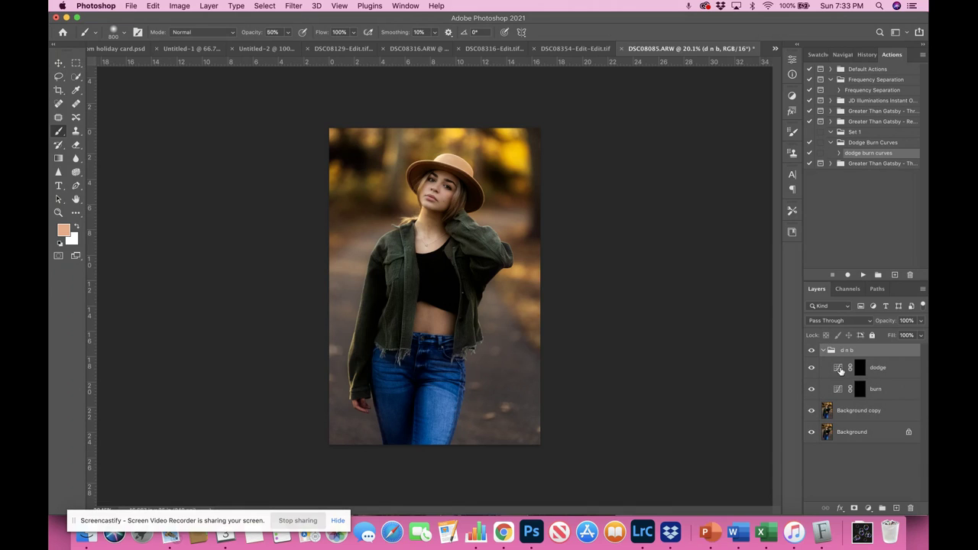
double_click(840, 370)
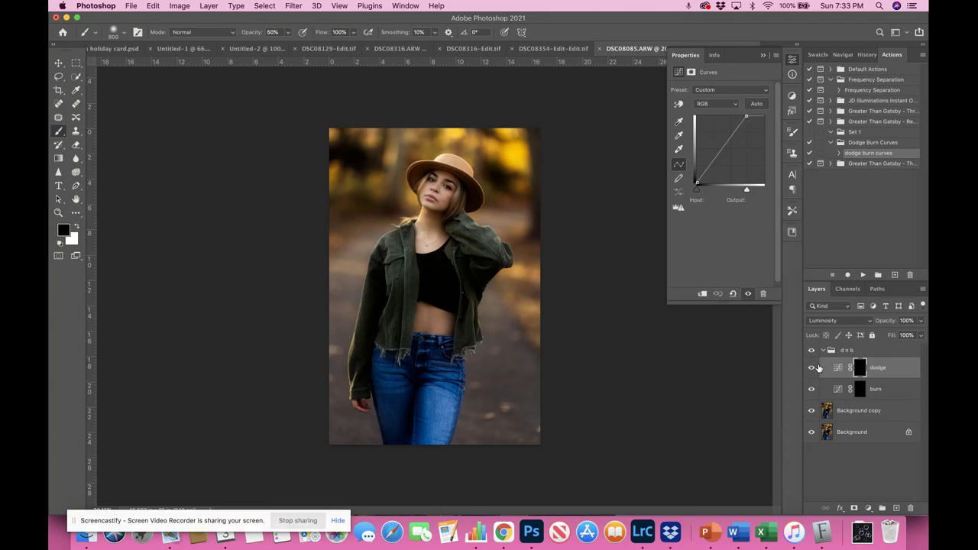
left_click(812, 369)
left_click(812, 369)
- Paint white over the jacket's raised sleeve on the dodge layer mask with the brush at 40% opacity
left_click(860, 369)
key("x")
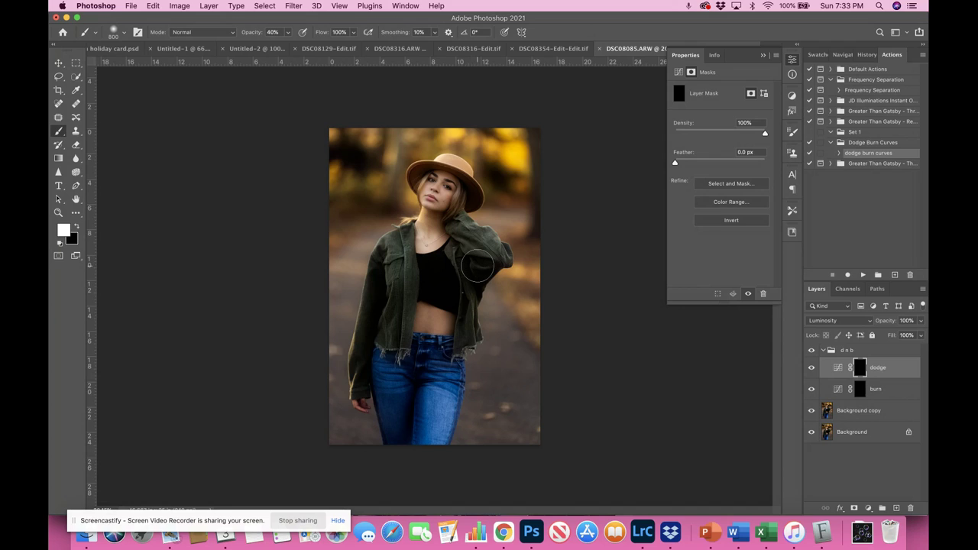
left_click(838, 369)
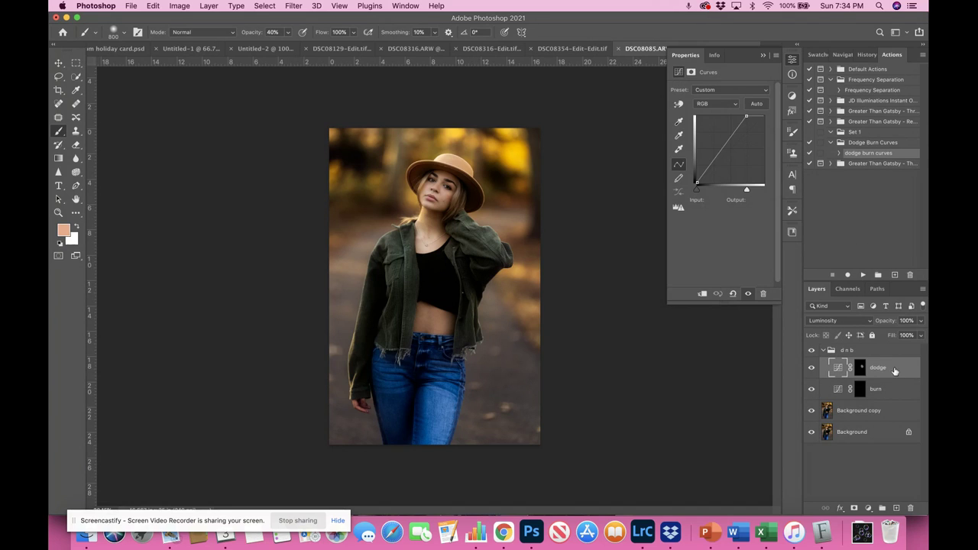
left_click(860, 369)
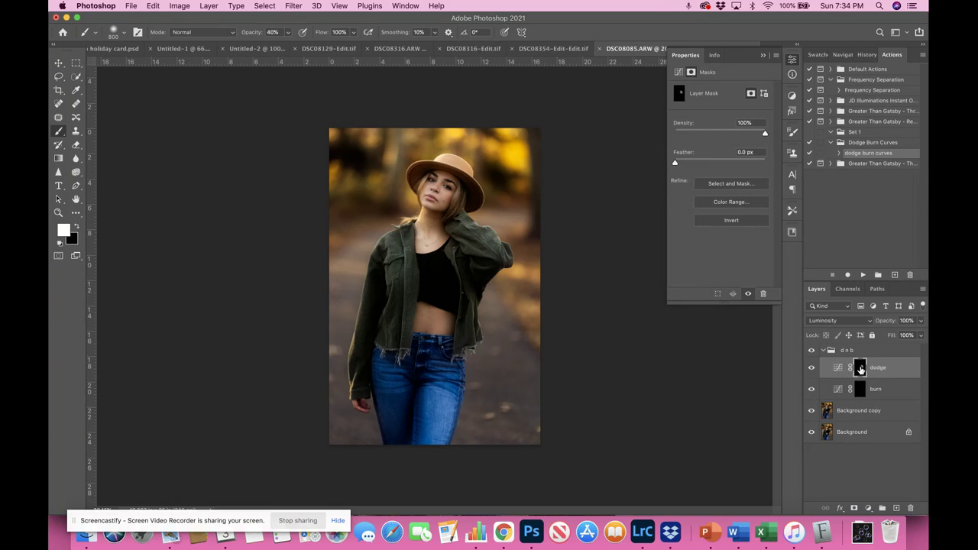
- Disable the dodge layer's mask and check its blend mode options, keeping Luminosity
right_click(860, 369)
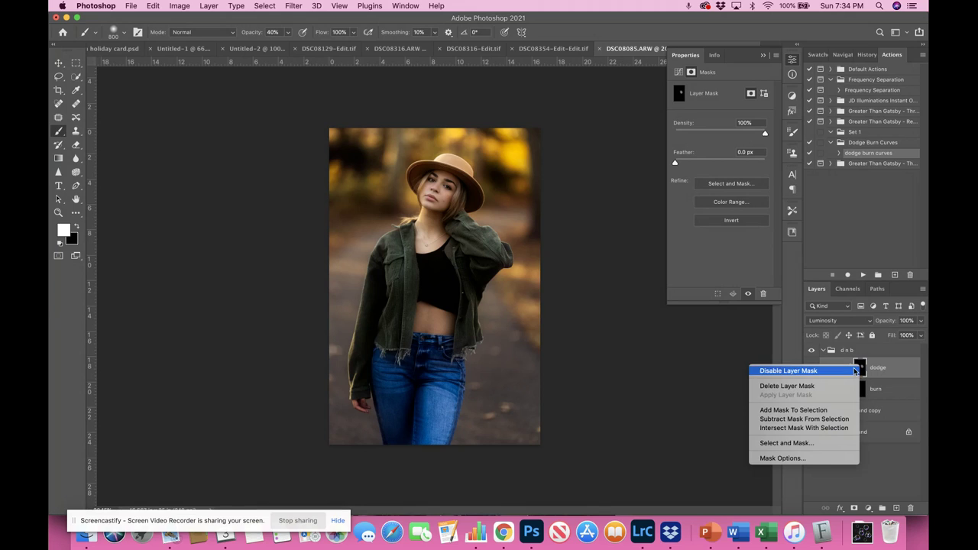
left_click(854, 370)
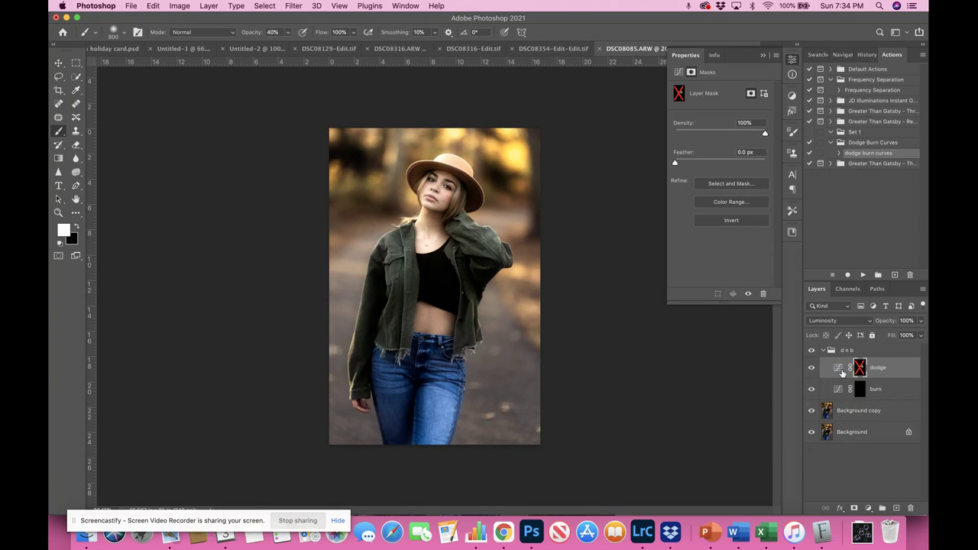
left_click(825, 321)
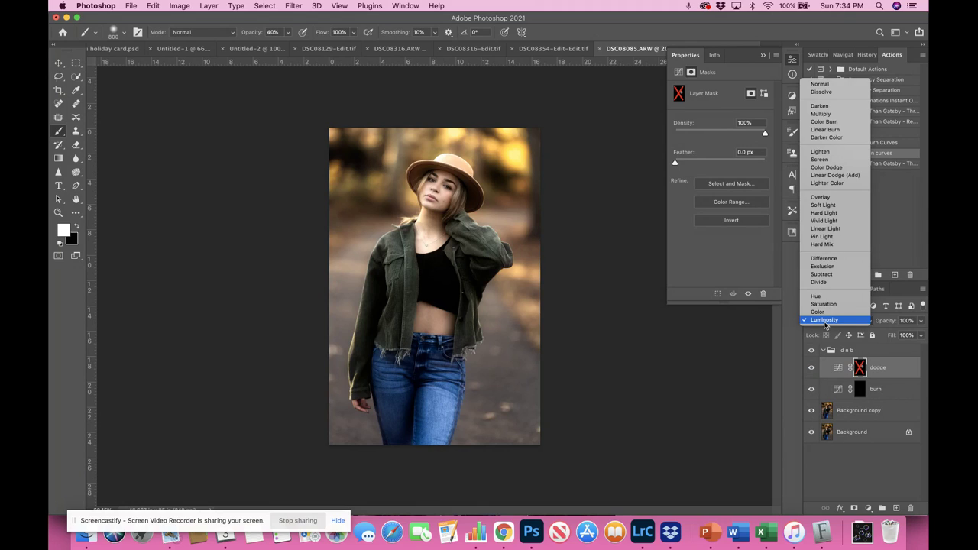
left_click(825, 320)
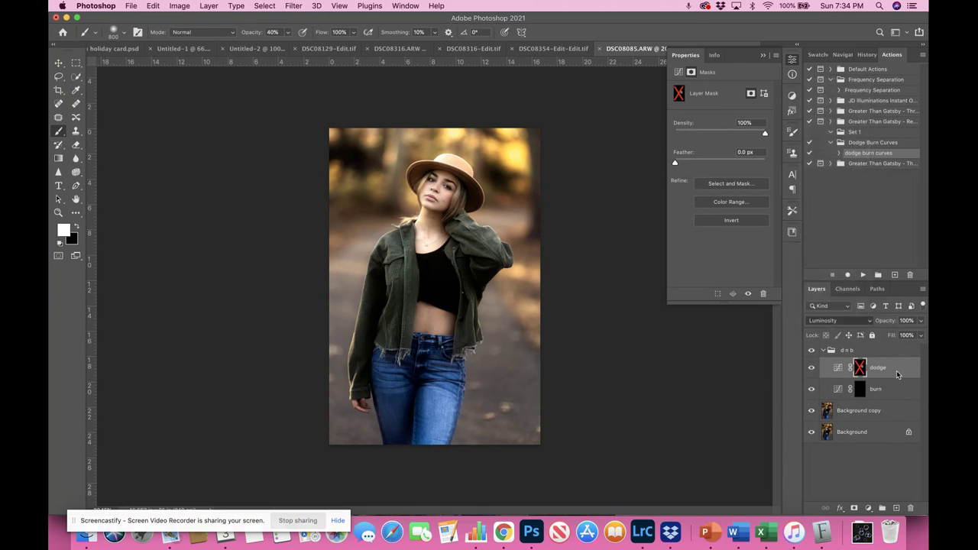
- Disable the burn layer's mask to preview its full darkening, inspect its curve, and enable the mask again
left_click(861, 389)
right_click(861, 391)
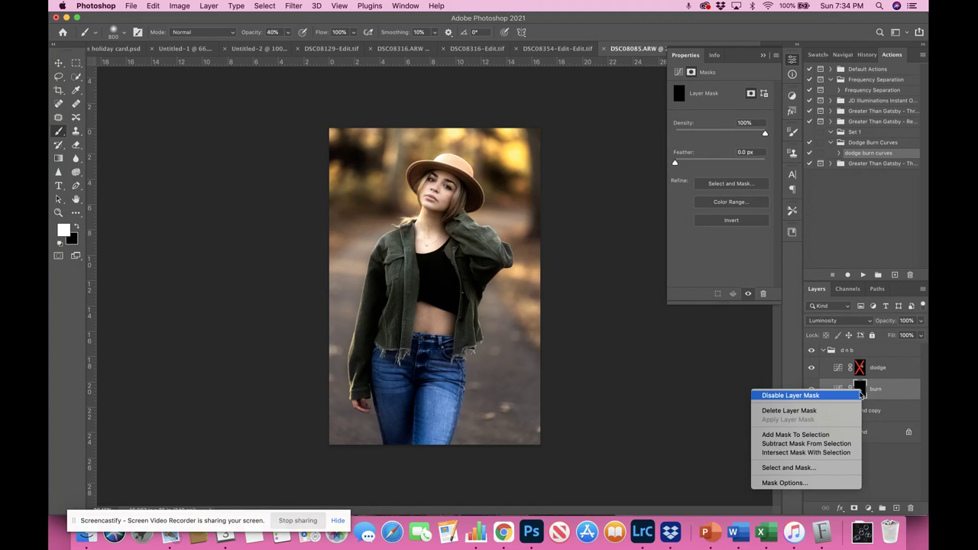
left_click(791, 395)
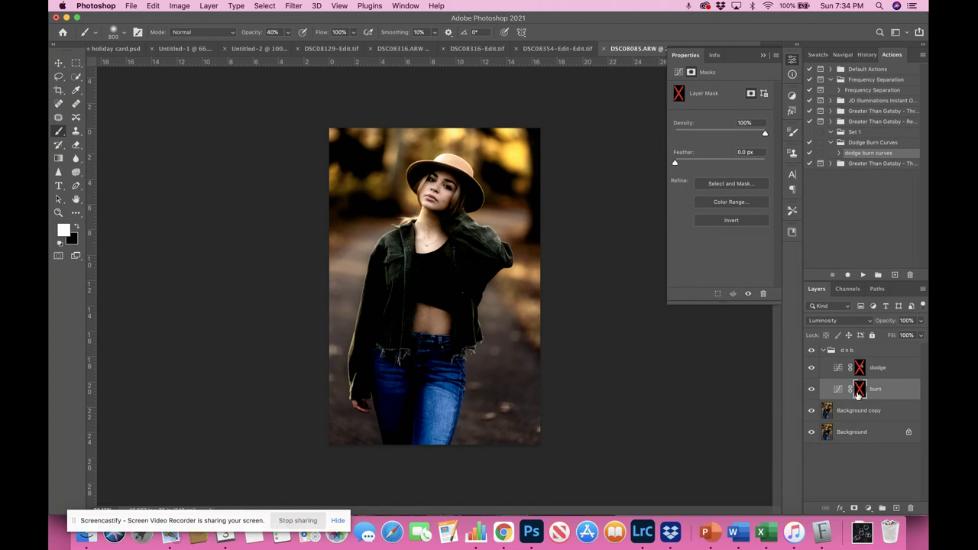
left_click(838, 391)
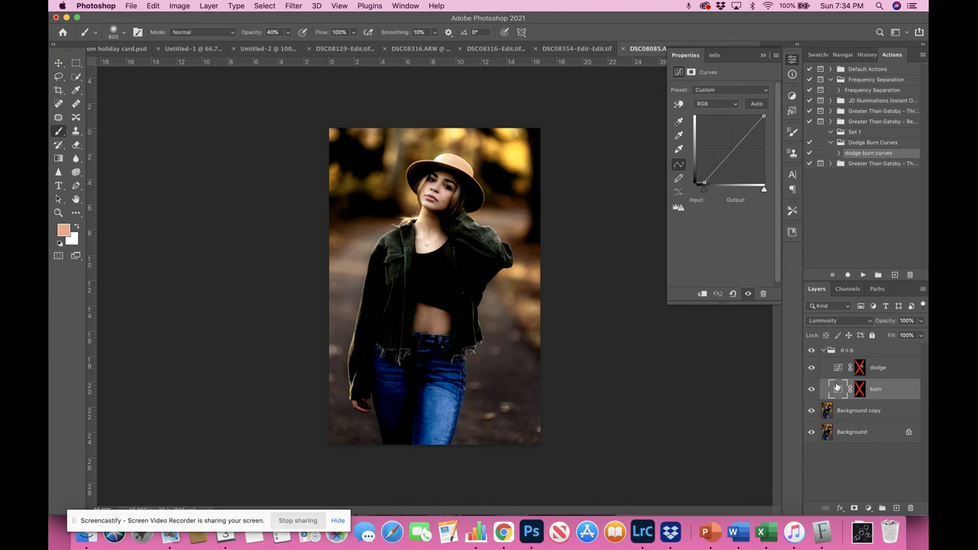
left_click(859, 390, "shift")
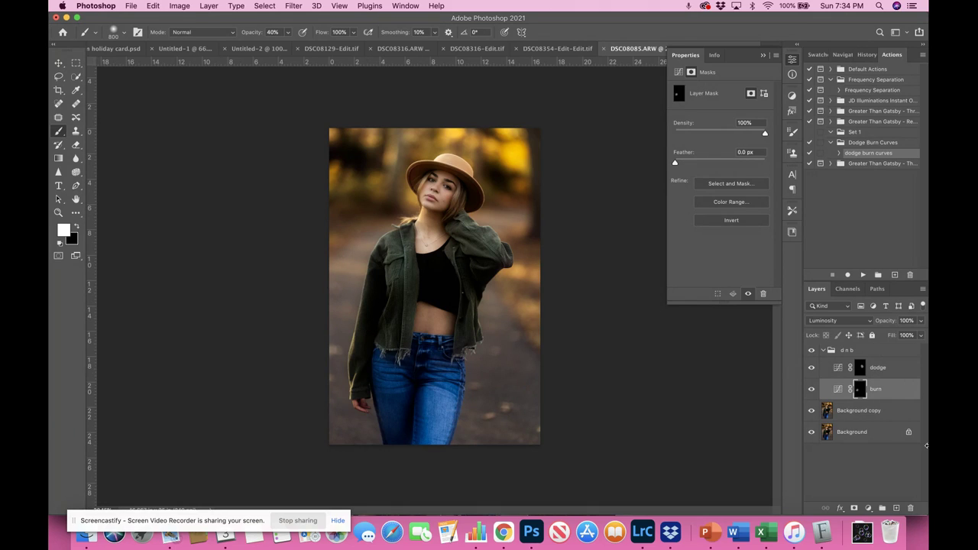
- Paint white over the jacket's front on the dodge layer mask with a 400 px brush at 40% opacity
left_click(859, 372)
key("bracketleft")
key("bracketleft")
key("bracketleft")
key("bracketleft")
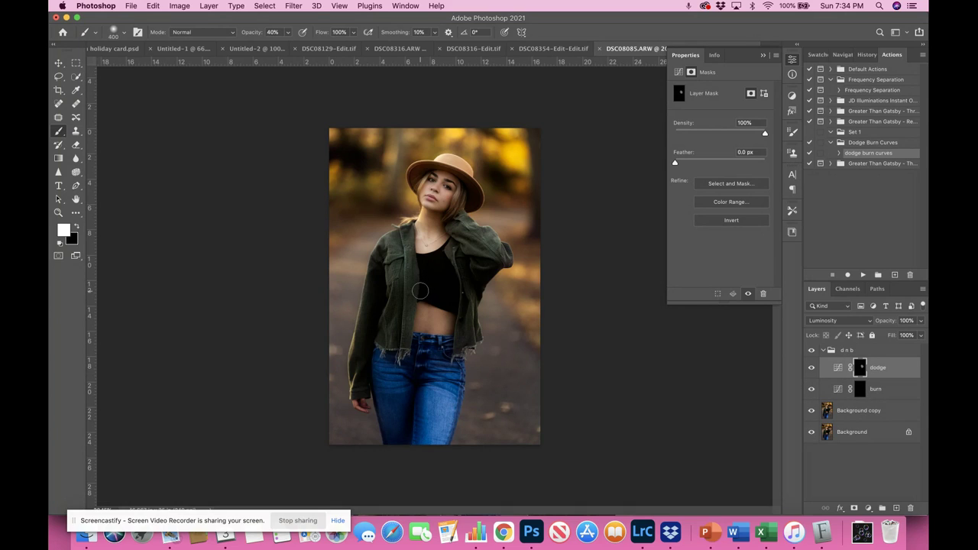
mouse_move(421, 291)
left_mouse_down()
mouse_move(395, 312)
mouse_move(400, 253)
left_mouse_up()
- Brighten the neck and facial highlights on the dodge mask, reducing the brush to 150 px and smaller for finer areas
scroll(375, 327, "up", 1)
scroll(375, 326, "up", 8)
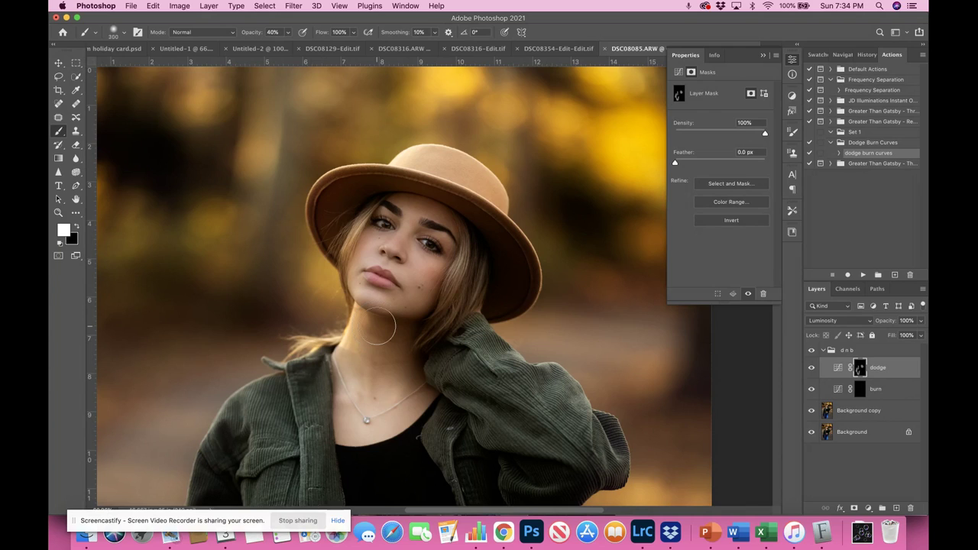
key("bracketleft")
key("bracketleft")
key("bracketleft")
key("bracketleft")
key("bracketleft")
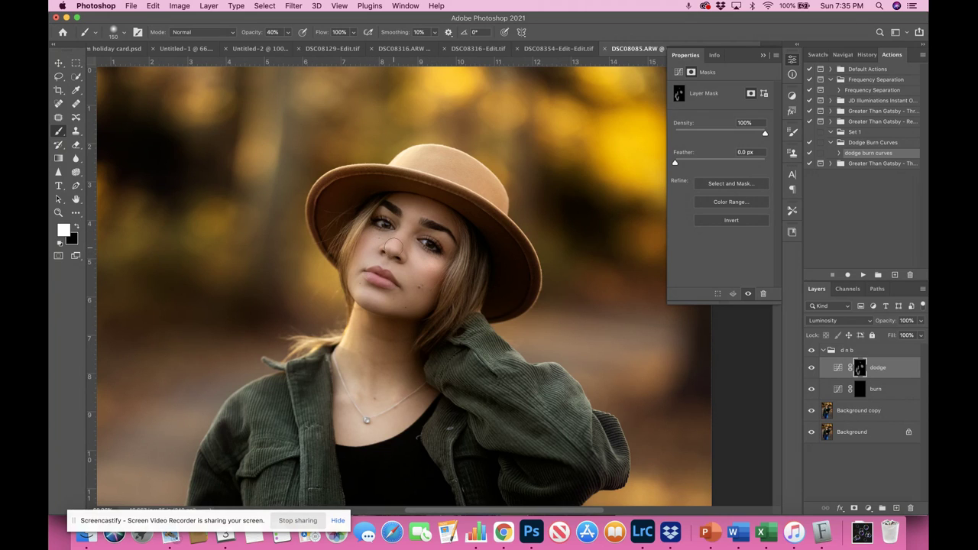
key("bracketleft")
key("bracketleft")
key("bracketleft")
- Paint shadows on the face on the burn layer mask, using a small white brush and raising its opacity from 20% to 60%
left_click(859, 389)
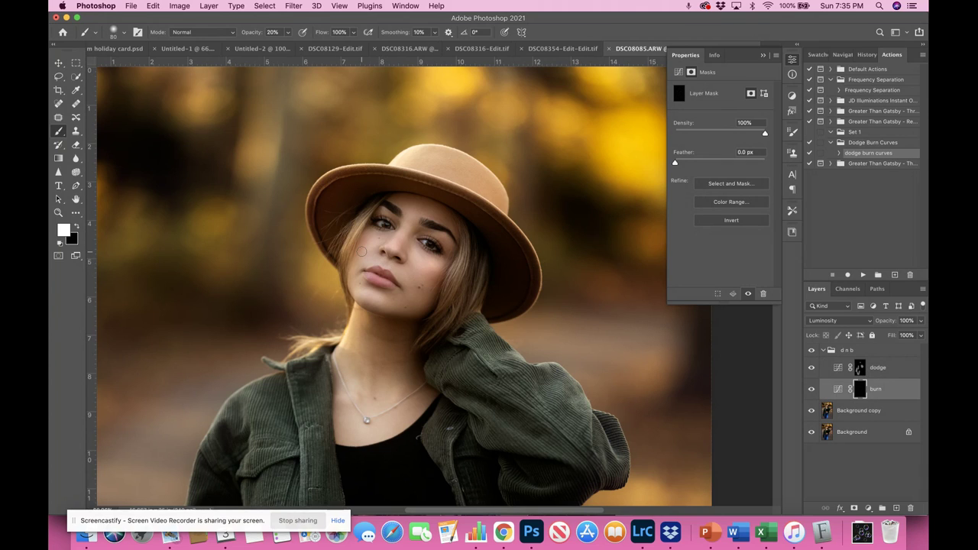
key("bracketright")
key("bracketright")
key("bracketright")
key("bracketright")
key("super+plus")
key("super+plus")
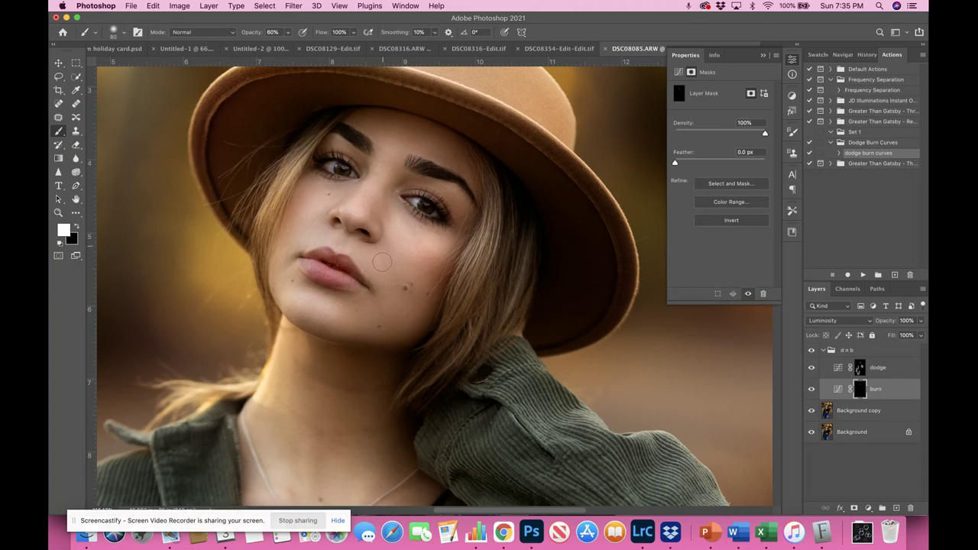
- Darken fine facial details on the burn mask at 60% brush opacity, varying the brush size down to 10 px
key("bracketright")
key("bracketright")
key("bracketright")
key("bracketright")
key("bracketright")
key("bracketleft")
key("bracketleft")
key("bracketleft")
key("bracketleft")
key("bracketleft")
key("bracketleft")
key("bracketleft")
key("bracketleft")
key("bracketleft")
key("bracketleft")
key("bracketleft")
key("bracketleft")
key("bracketleft")
key("bracketleft")
key("bracketleft")
key("super+minus")
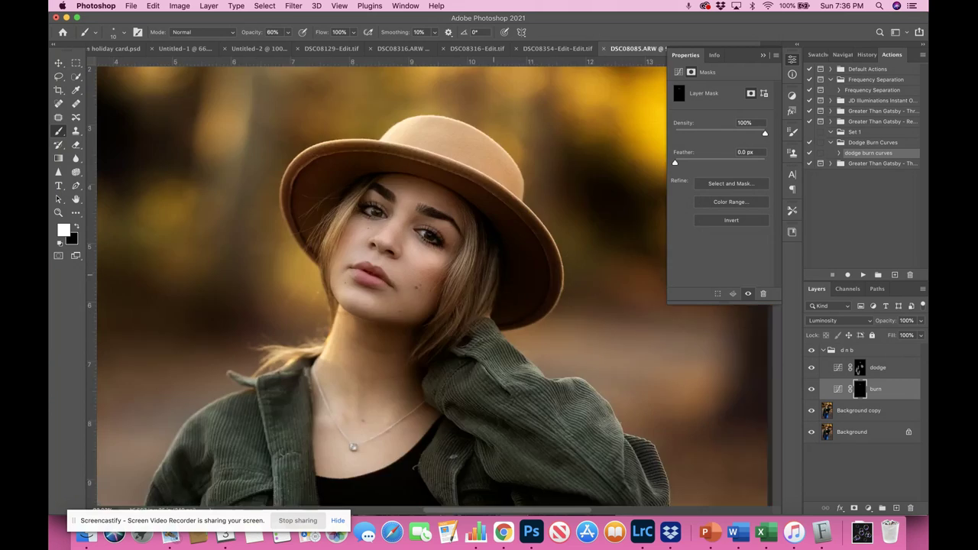
key("super+plus")
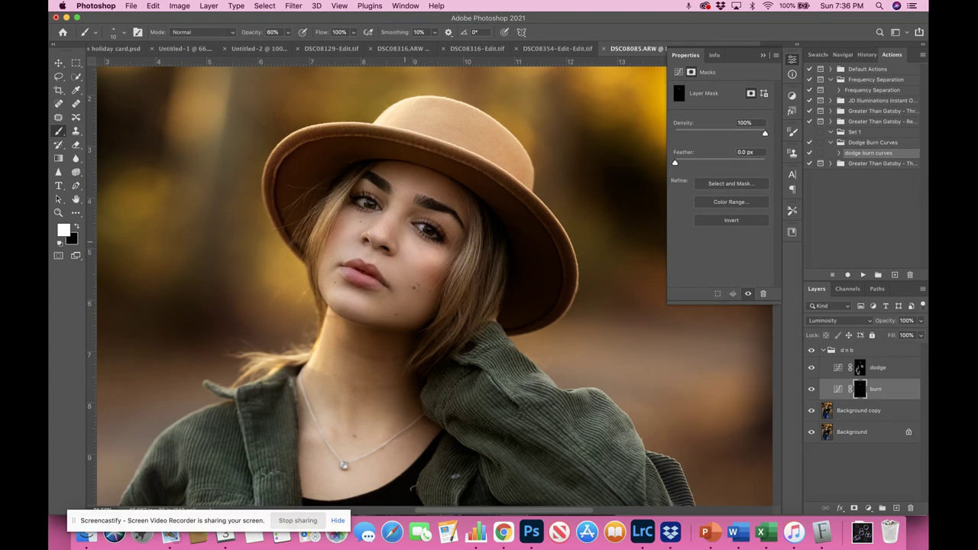
key("super+minus")
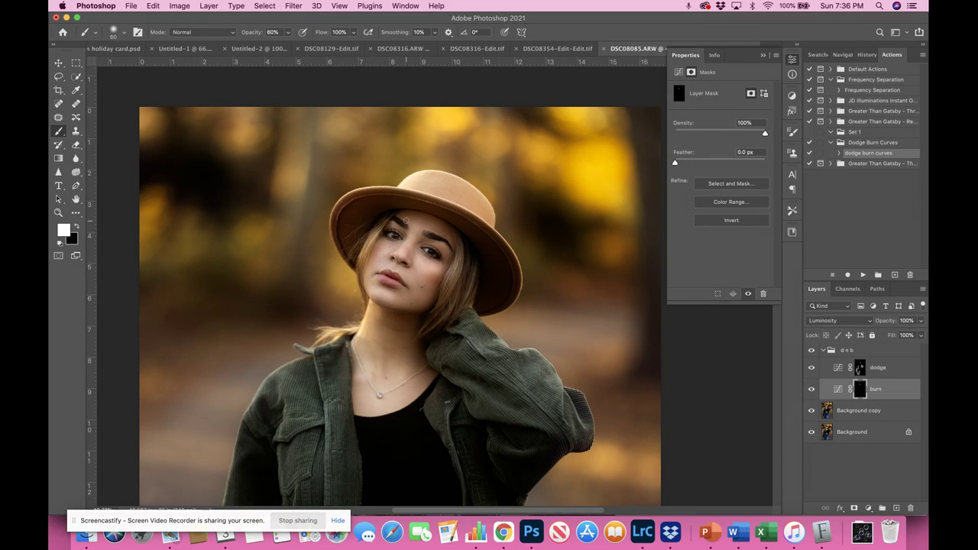
- Try burning the crown and brim of the hat with a 200 px brush at 60% opacity, and undo the stroke
key("bracketright")
key("bracketright")
key("bracketright")
key("bracketright")
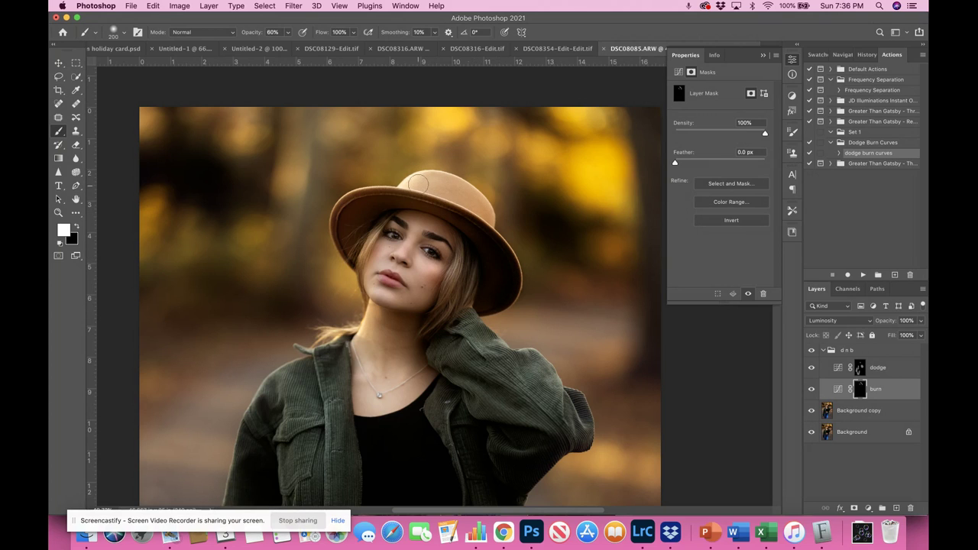
mouse_move(415, 186)
left_mouse_down()
mouse_move(352, 206)
mouse_move(339, 235)
left_mouse_up()
key("super+z")
- Try burning the jacket's front panels, reducing the brush to 175 px at 30% opacity, and undo the strokes
scroll(432, 308, "down", 3)
scroll(432, 308, "down", 3)
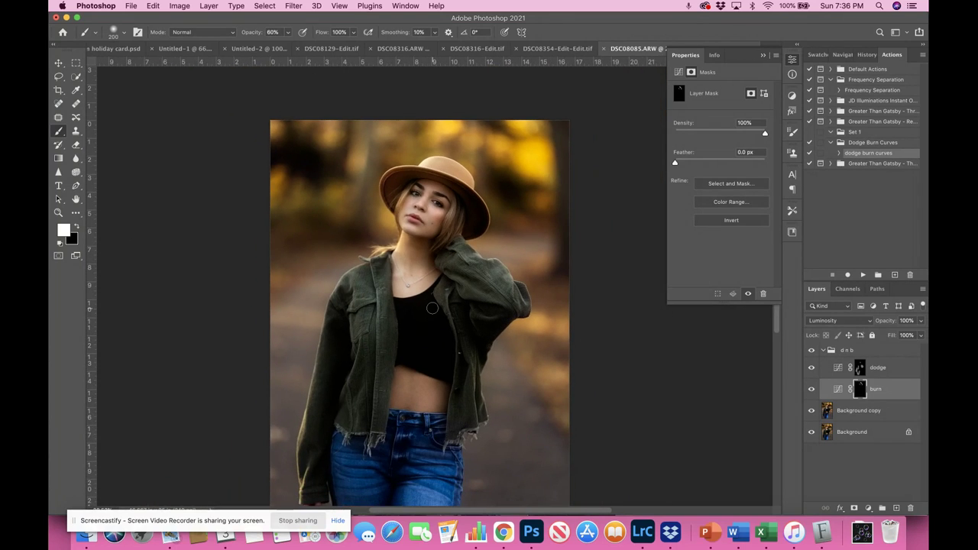
left_click_drag(381, 287, 367, 411)
key("bracketleft")
key("bracketleft")
key("bracketleft")
key("bracketleft")
mouse_move(389, 367)
left_mouse_down()
mouse_move(378, 264)
mouse_move(373, 418)
mouse_move(385, 356)
left_mouse_up()
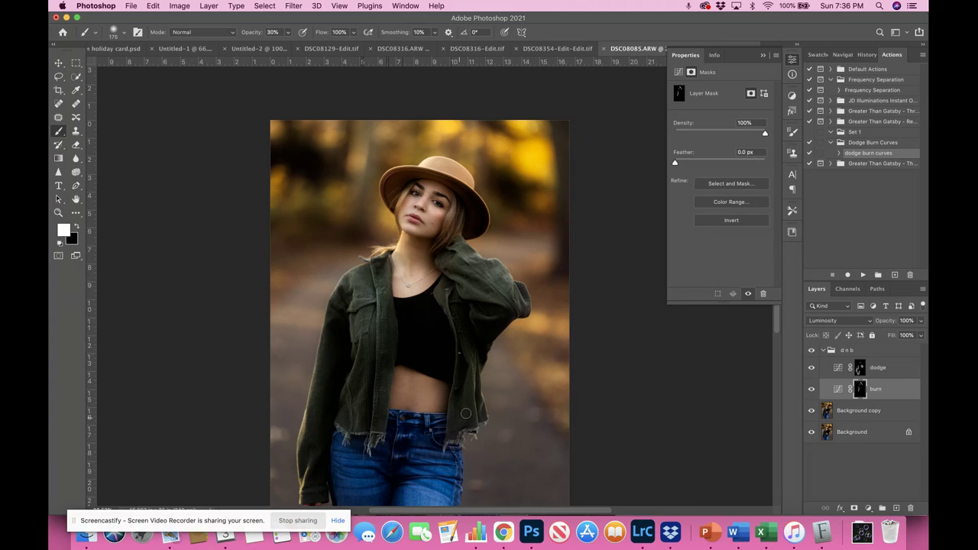
key("super+z")
key("super+z")
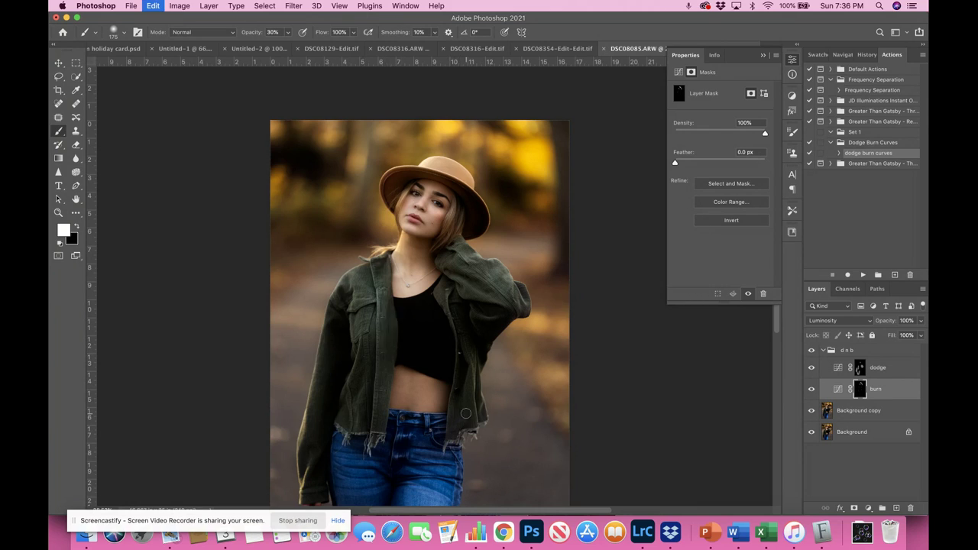
- Paint shadows over the clothing on the burn layer mask with the 175 px brush at 10% opacity
key("1")
key("super+minus")
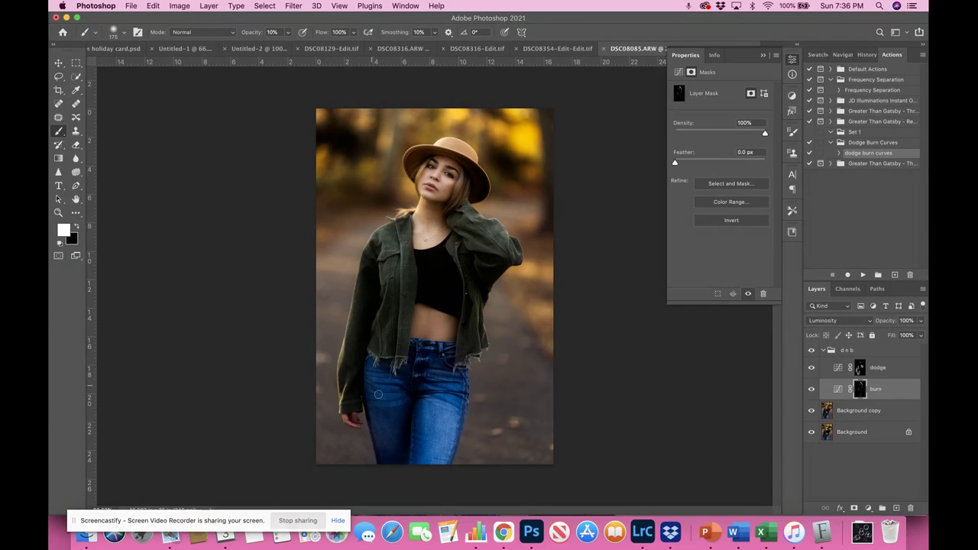
left_click(860, 368)
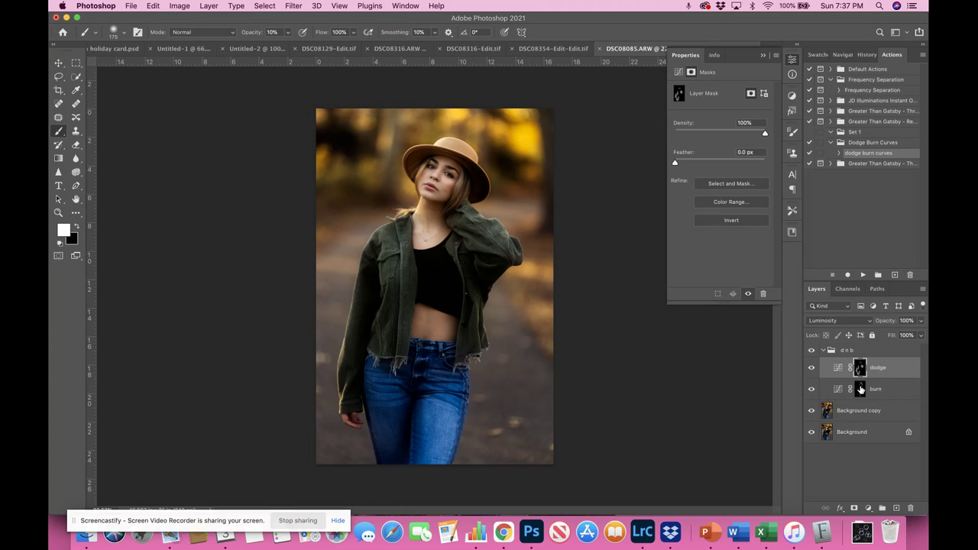
key("alt+bracketleft")
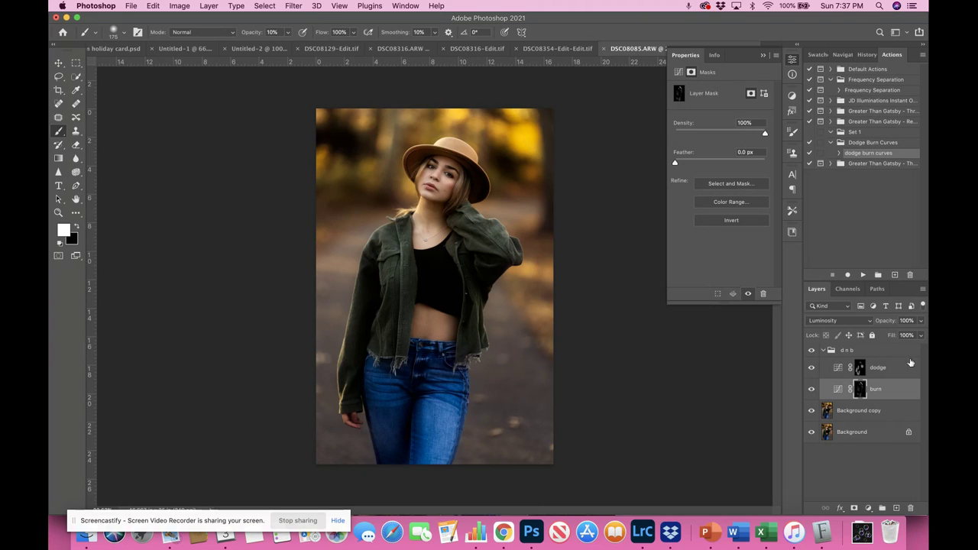
- Collapse the d n b group and toggle its visibility to compare the portrait before and after dodging and burning
left_click(824, 350)
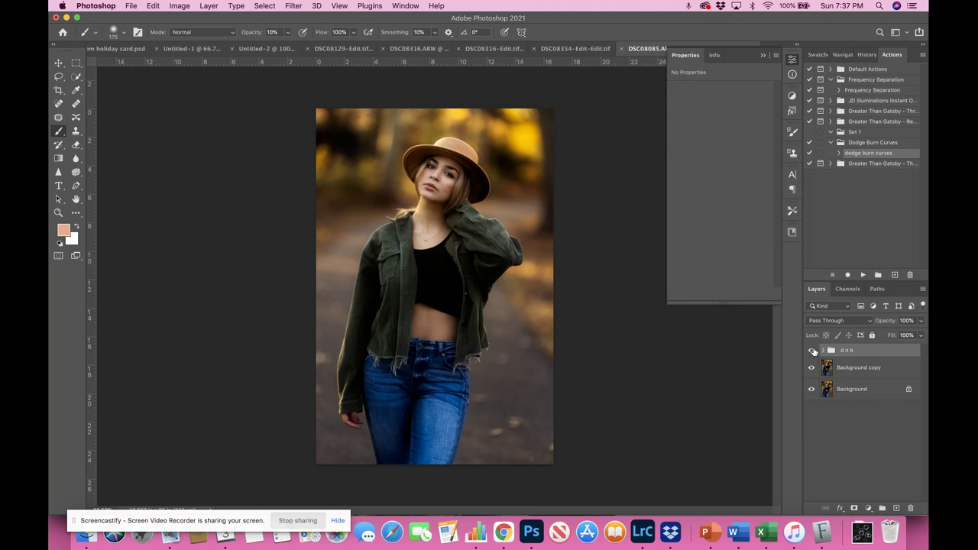
left_click(813, 350)
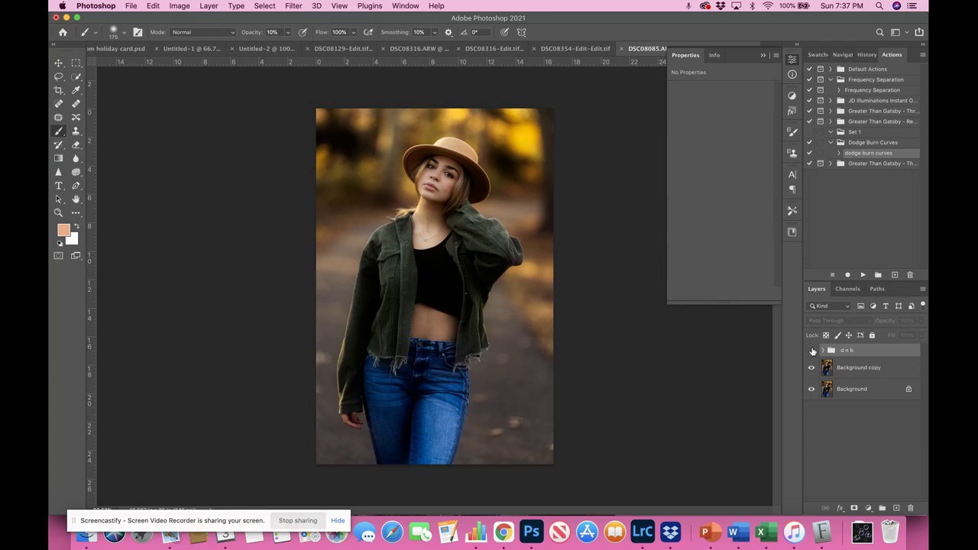
left_click(813, 351)
left_click(812, 351)
left_click(813, 351)
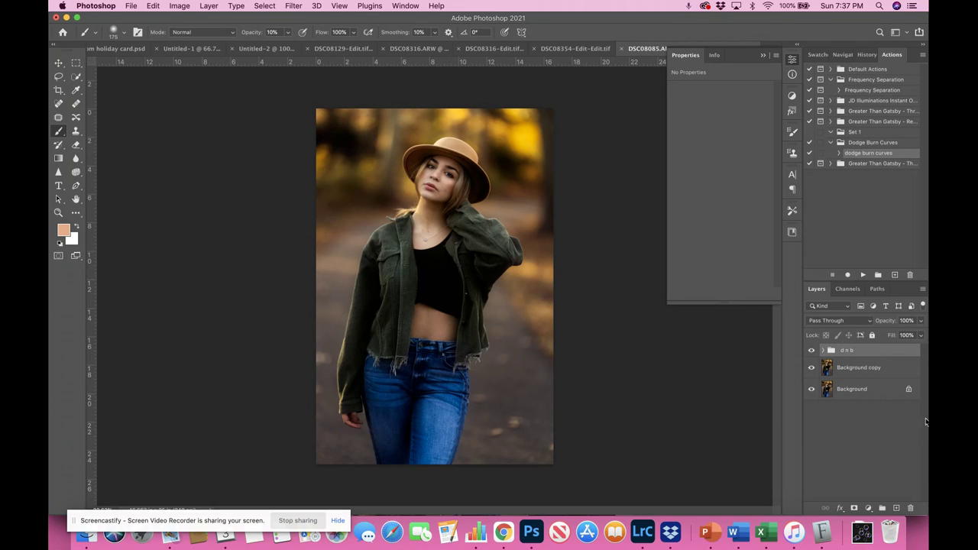
- Reduce the d n b group's opacity to 46% and compare the portrait with the group hidden and shown
left_click_drag(895, 323, 867, 325)
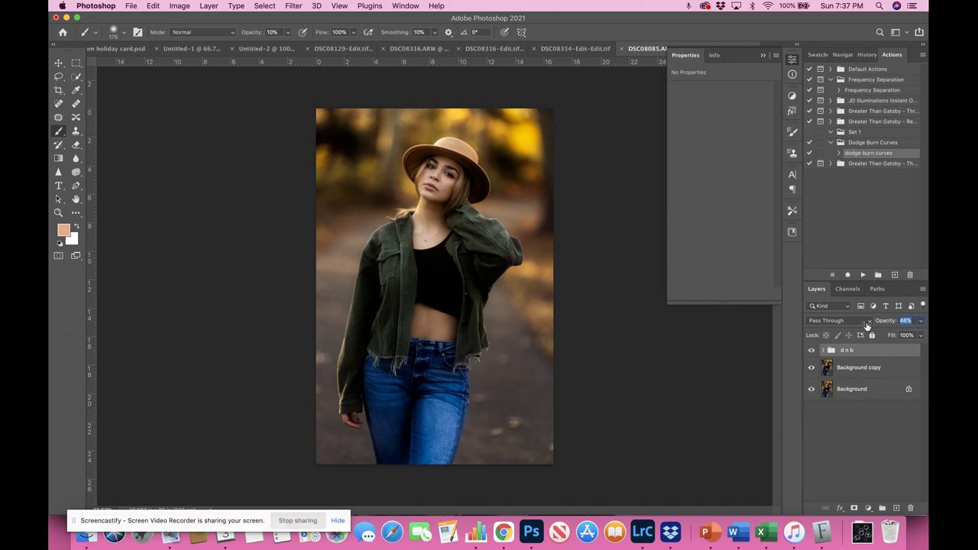
left_click(811, 351)
left_click(811, 353)
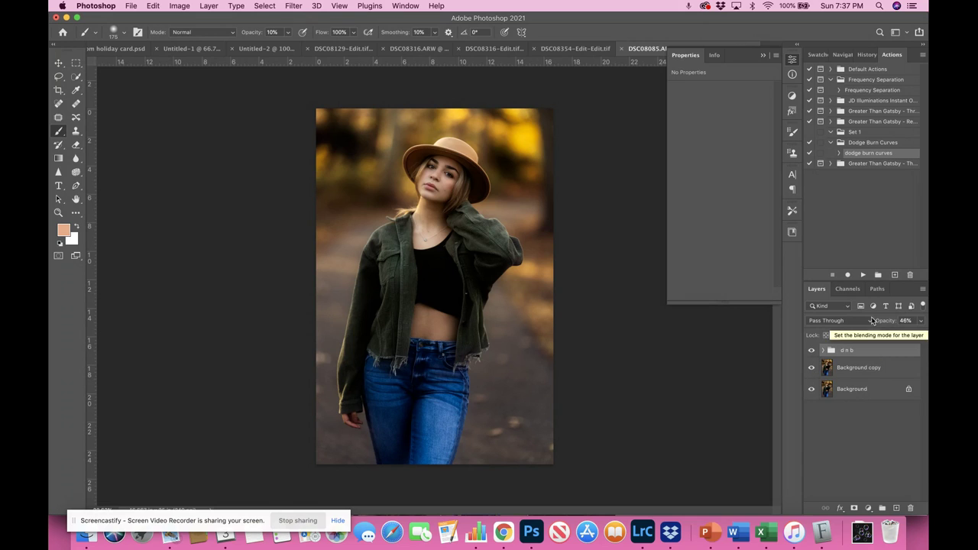
key("super+equal")
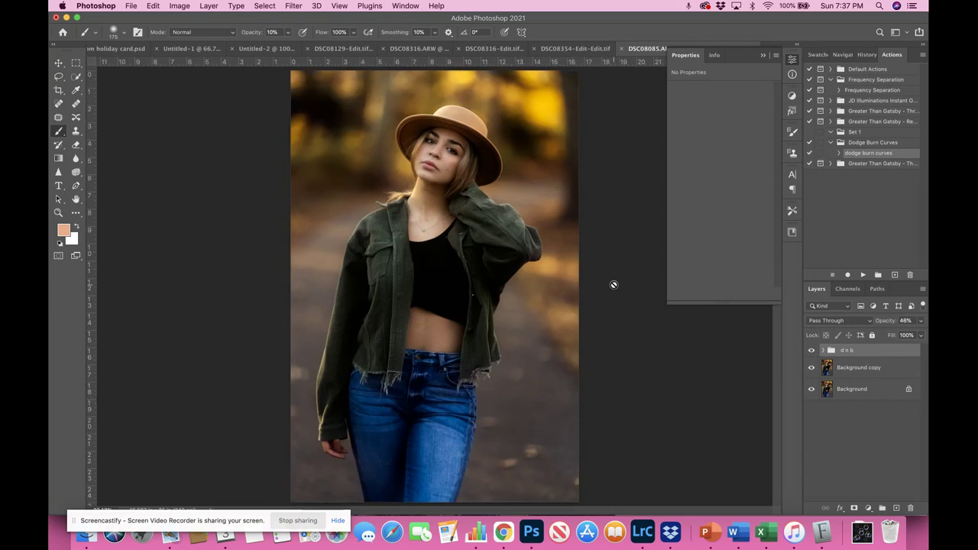
key("super+minus")
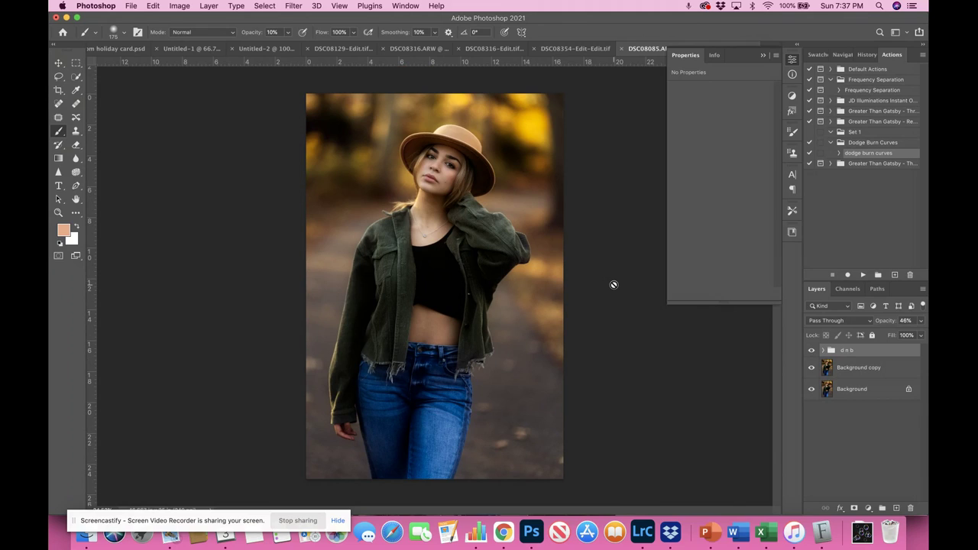
left_click(812, 351)
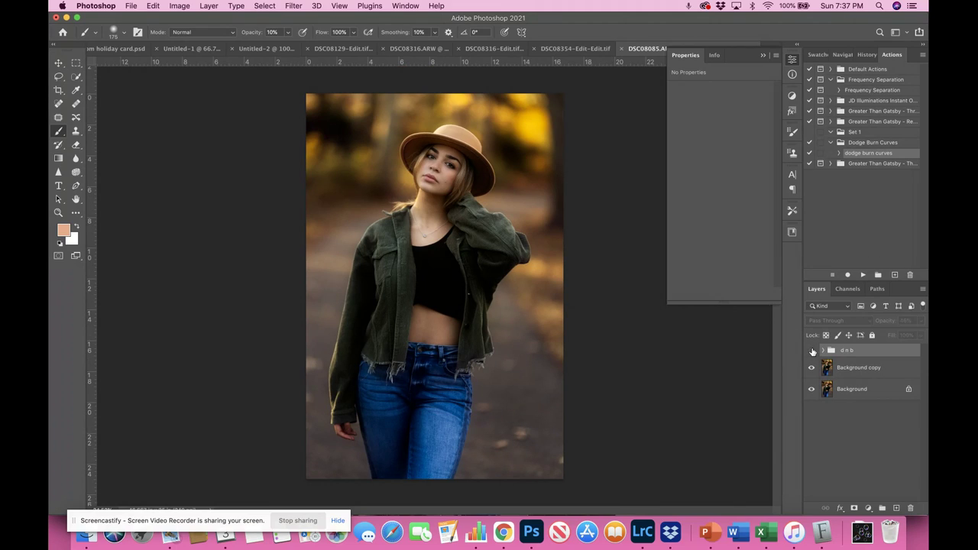
left_click(811, 351)
- Set the d n b group's opacity to 33% and check the effect by toggling the group's visibility
left_click_drag(889, 321, 883, 321)
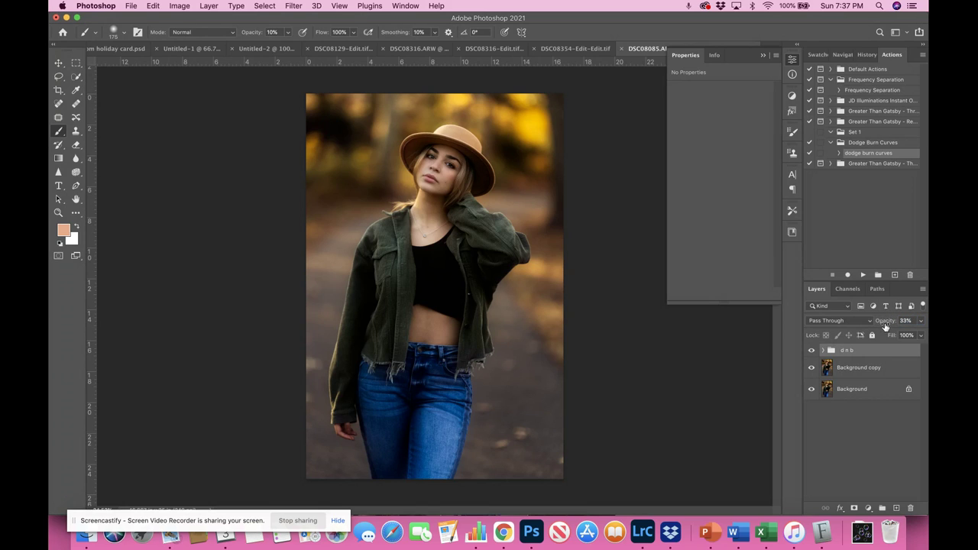
left_click(812, 350)
left_click(812, 350)
- Save the retouched portrait and switch to Lightroom Classic
left_click(133, 6)
left_click(144, 115)
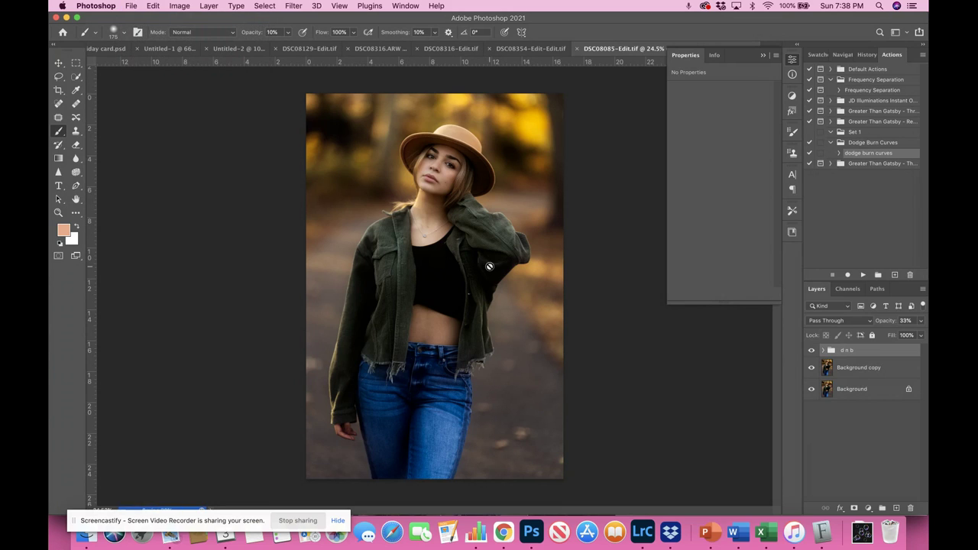
left_click(646, 537)
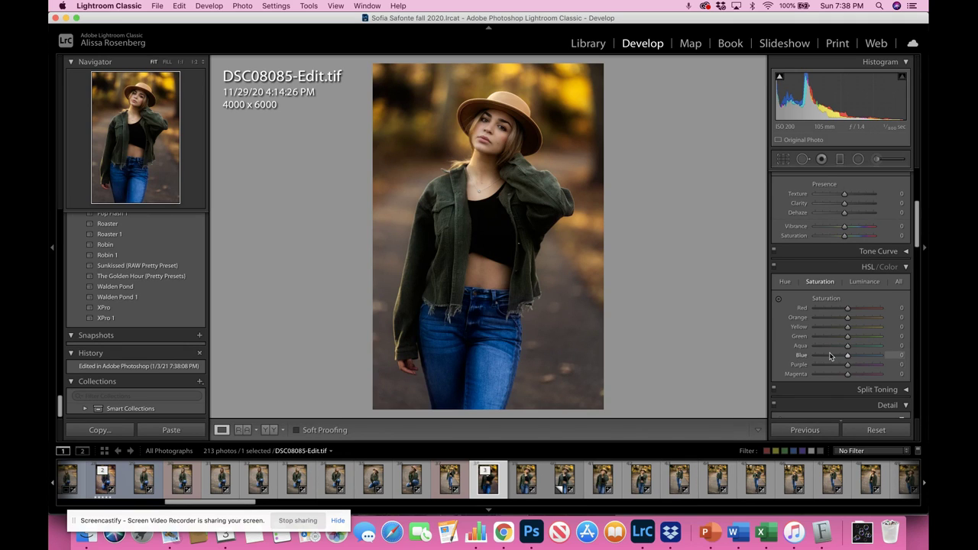
- Adjust the tone of DSC08085-Edit.tif with Whites at +15, Exposure at +0.15 and Blacks at -4
scroll(831, 357, "up", 3)
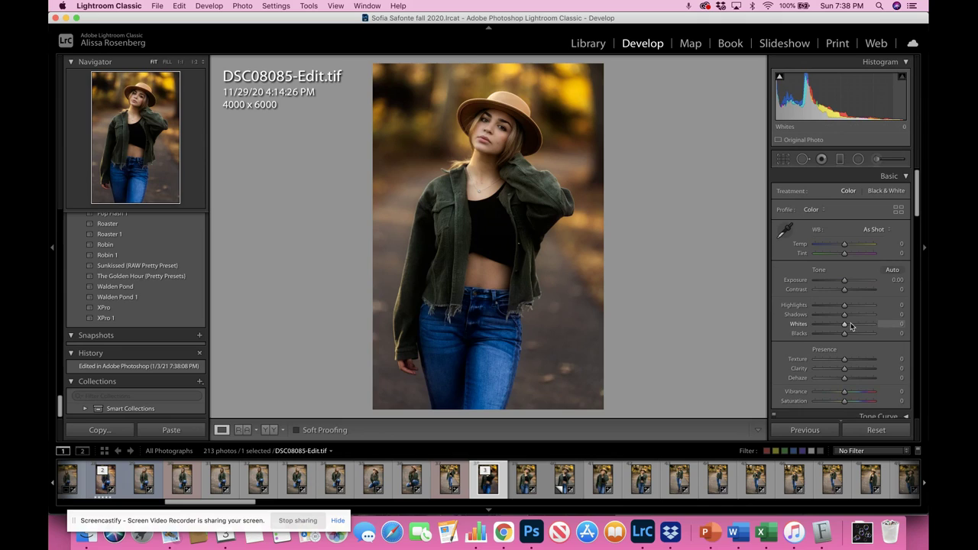
left_click_drag(846, 327, 849, 327)
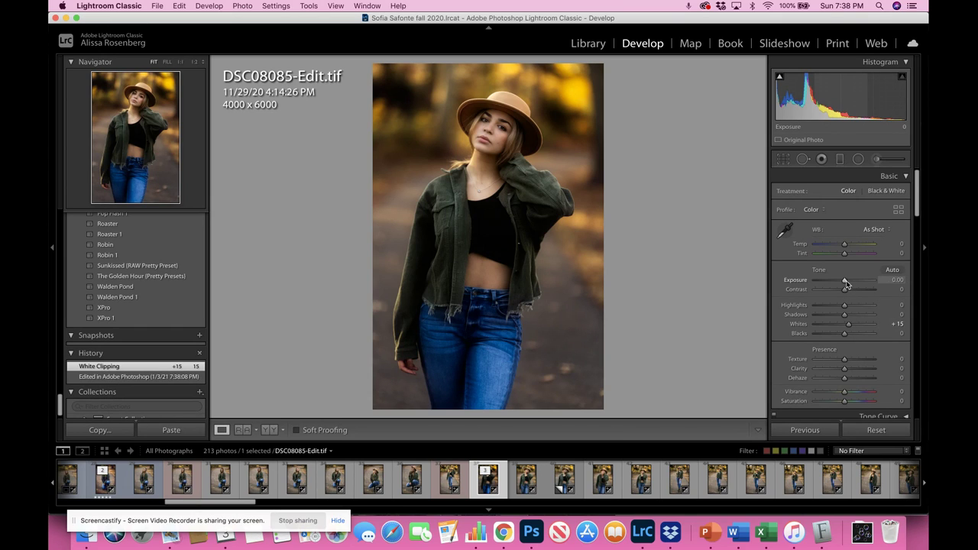
left_click_drag(846, 283, 846, 284)
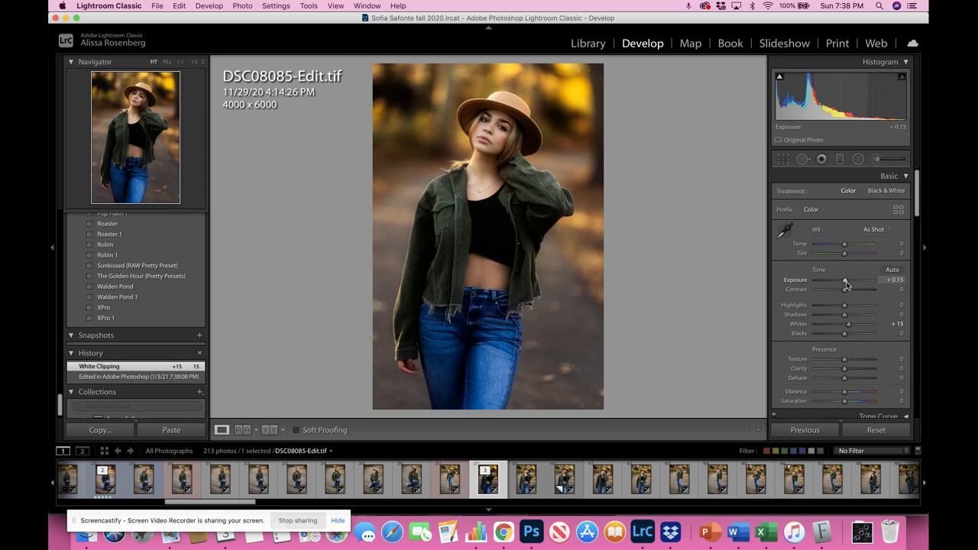
left_click_drag(846, 283, 846, 284)
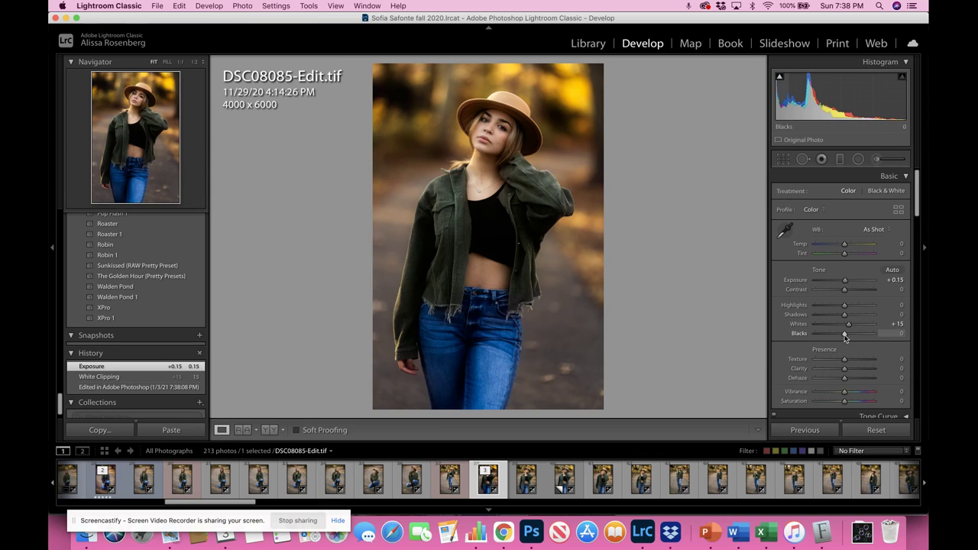
left_click_drag(845, 336, 843, 337)
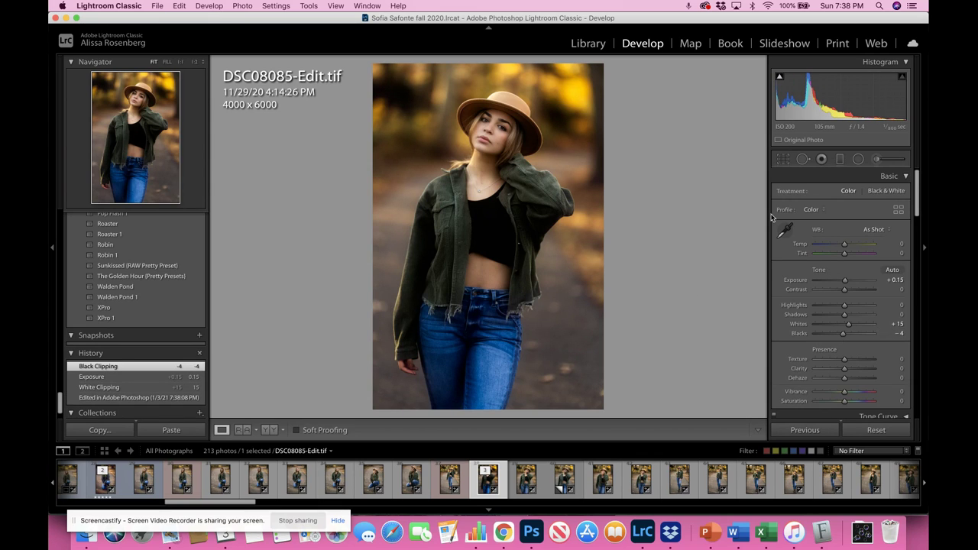
- View DSC08081.ARW for comparison, and return to DSC08085-Edit.tif
left_click(449, 481)
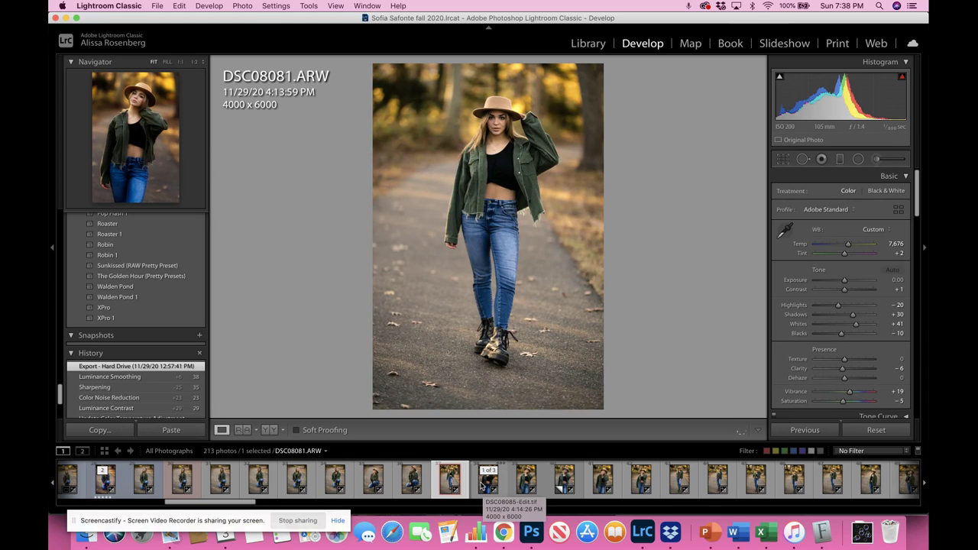
left_click(481, 489)
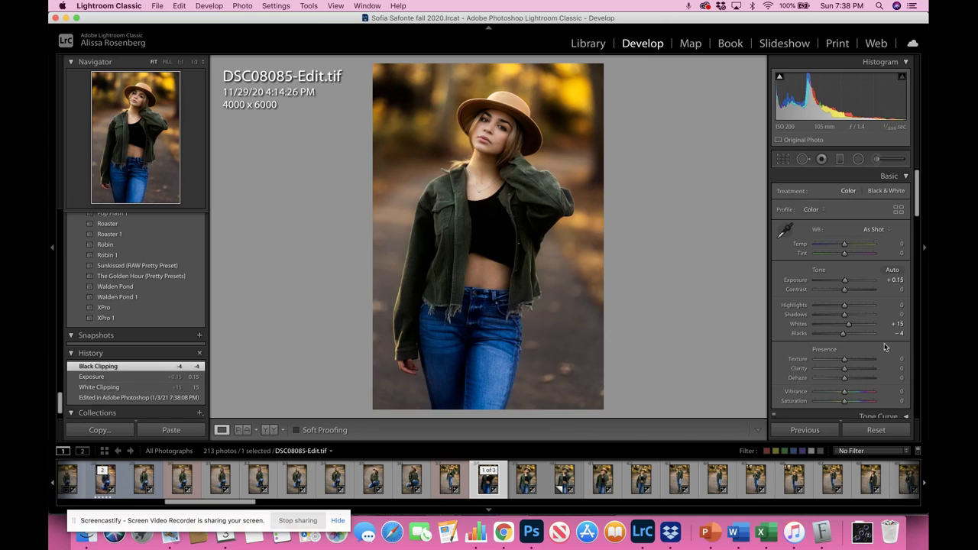
- Set the Luminance noise reduction of DSC08085-Edit.tif to 9, judging the skin smoothing on a close view of the face
scroll(826, 344, "down", 3)
scroll(825, 344, "down", 10)
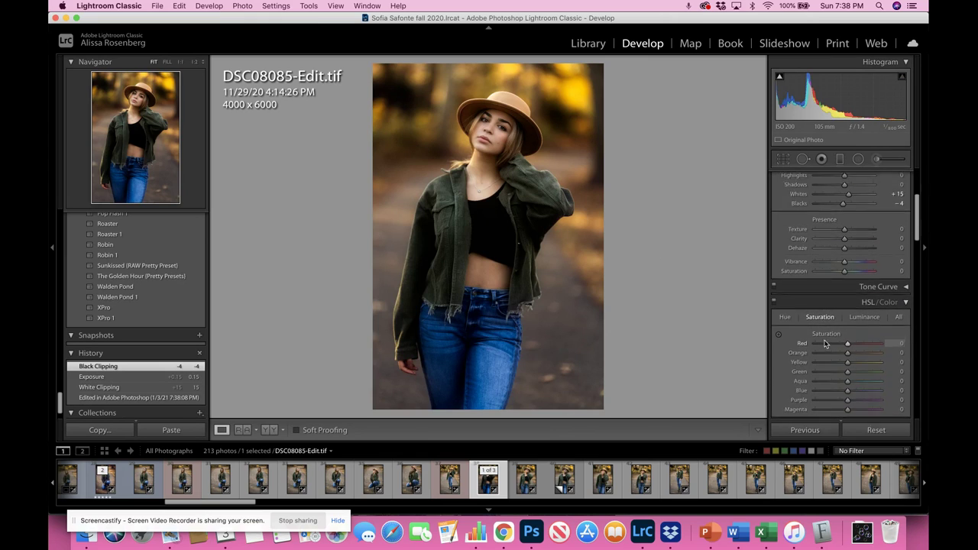
scroll(824, 340, "down", 4)
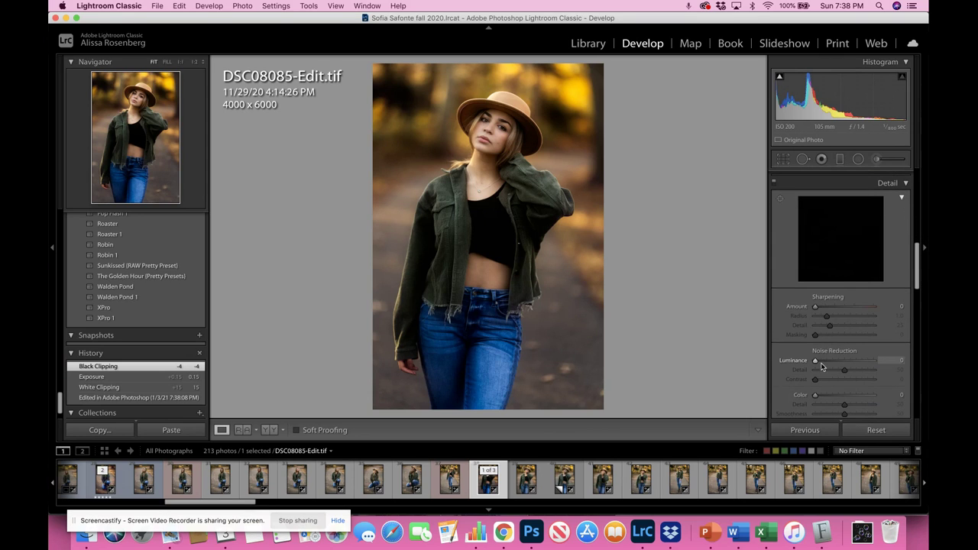
left_click_drag(817, 363, 825, 361)
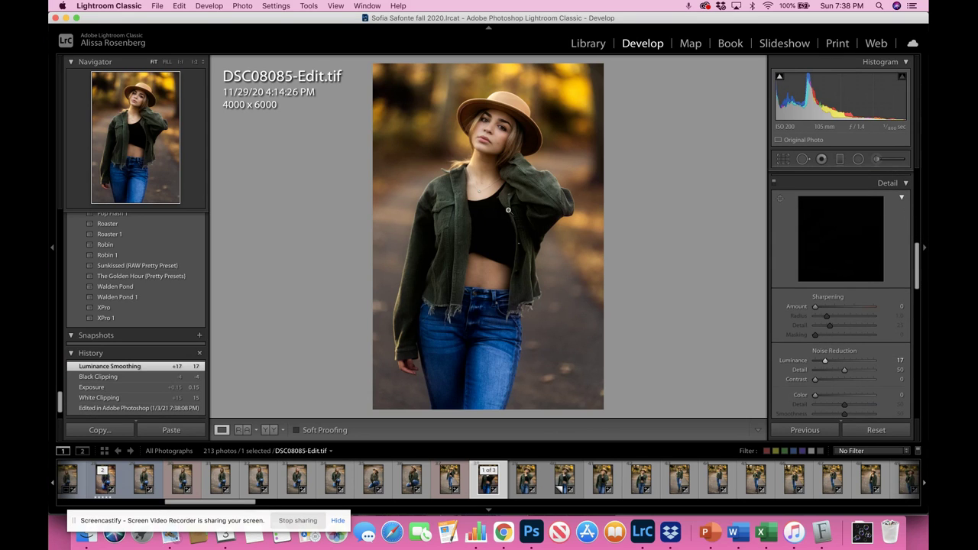
left_click(490, 128)
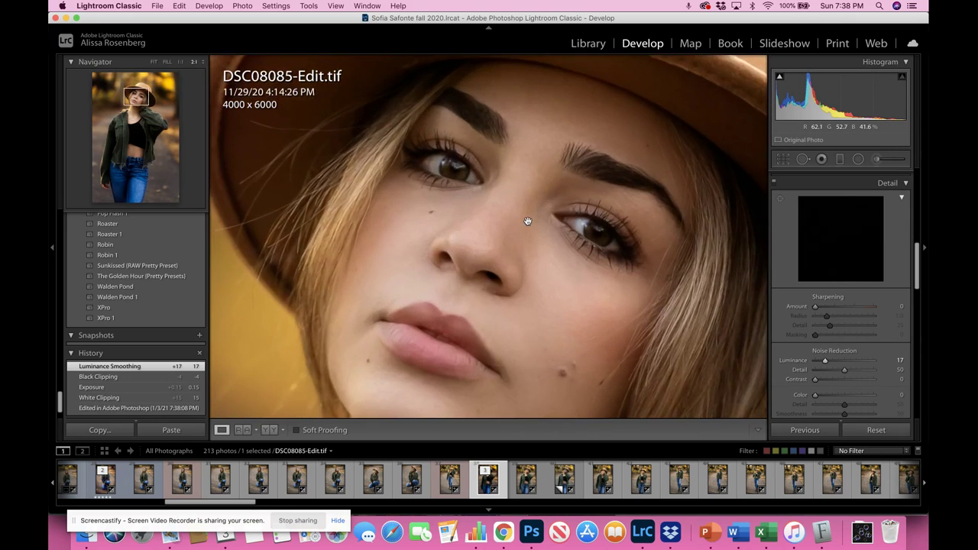
left_click(528, 221)
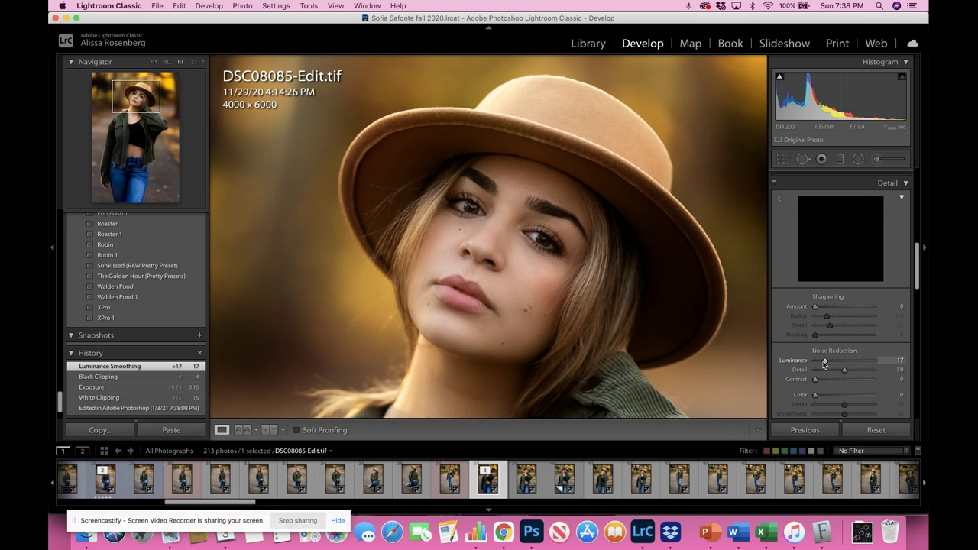
left_click_drag(824, 364, 820, 364)
left_click(628, 283)
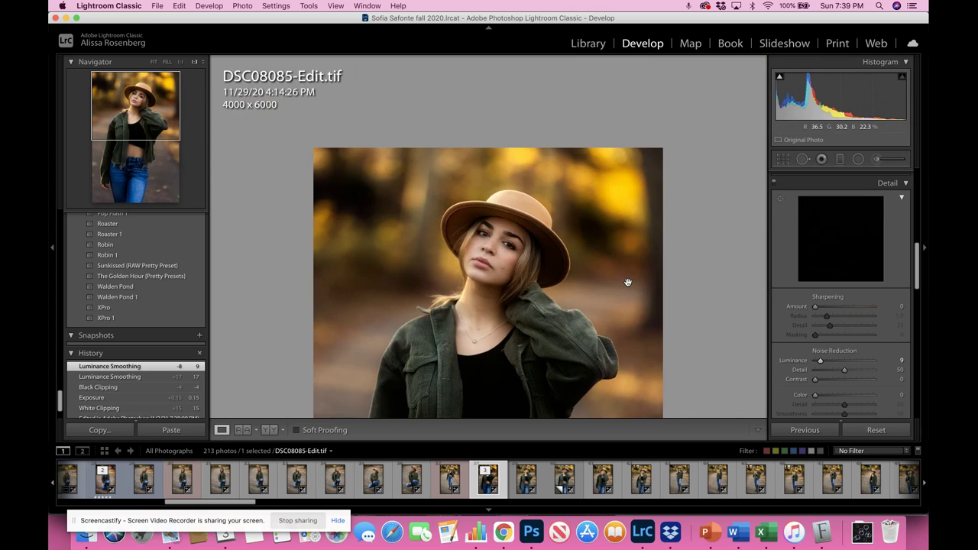
key("super+minus")
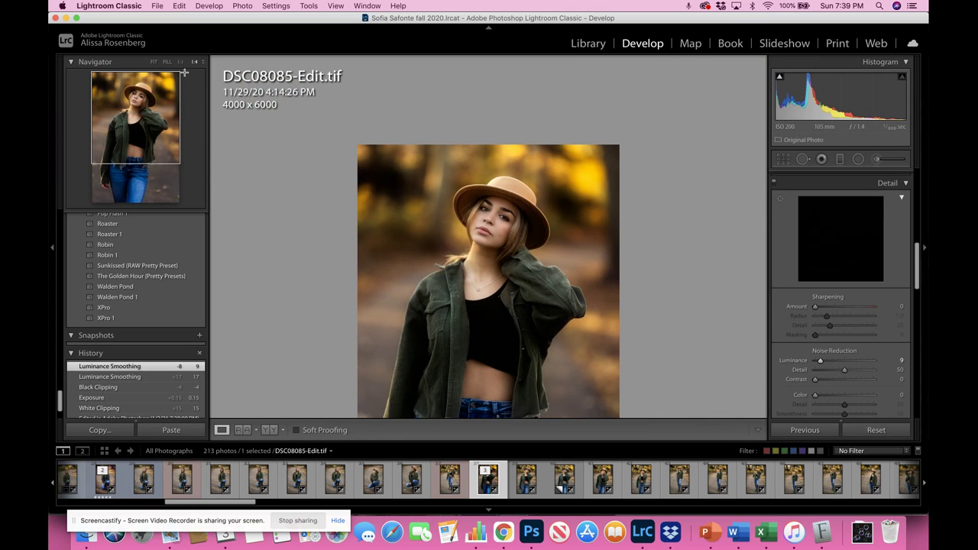
left_click(158, 6)
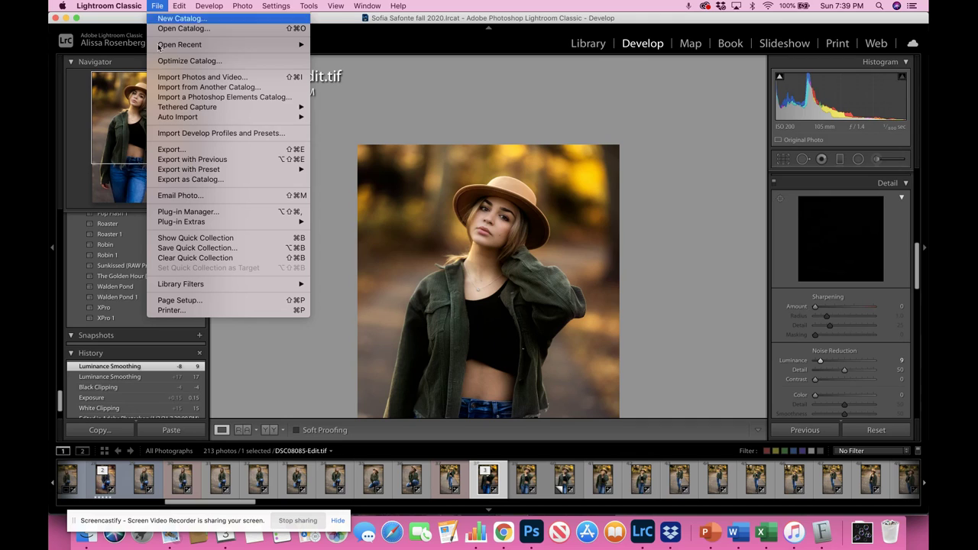
left_click(465, 106)
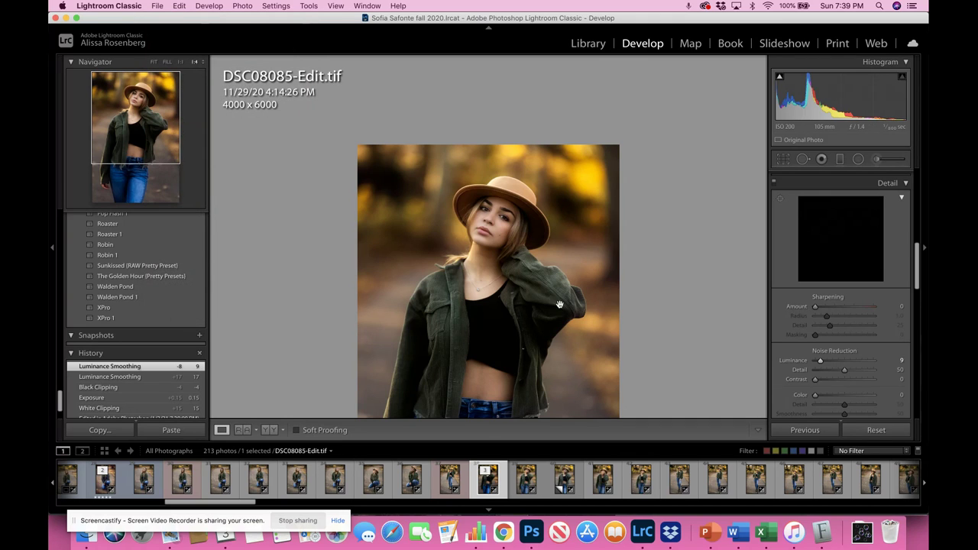